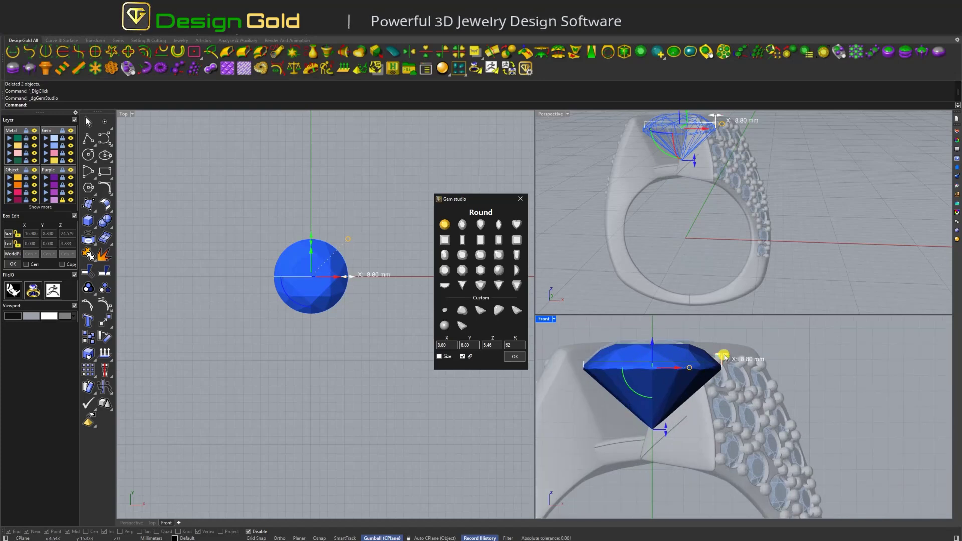
Step: Confirm the round gem at 8.80 mm diameter with a 62% depth
right_drag(706, 401, 712, 415)
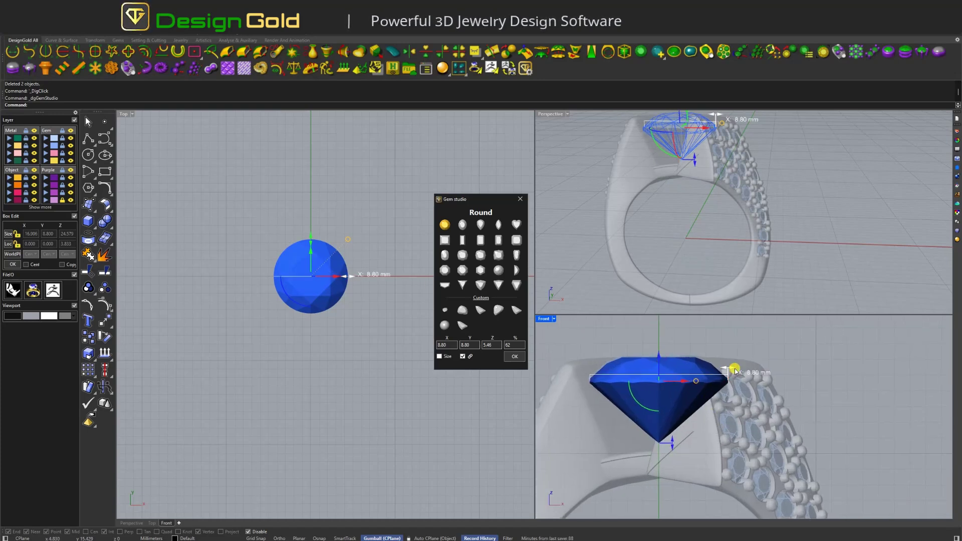
click(514, 356)
right_drag(692, 217, 552, 230)
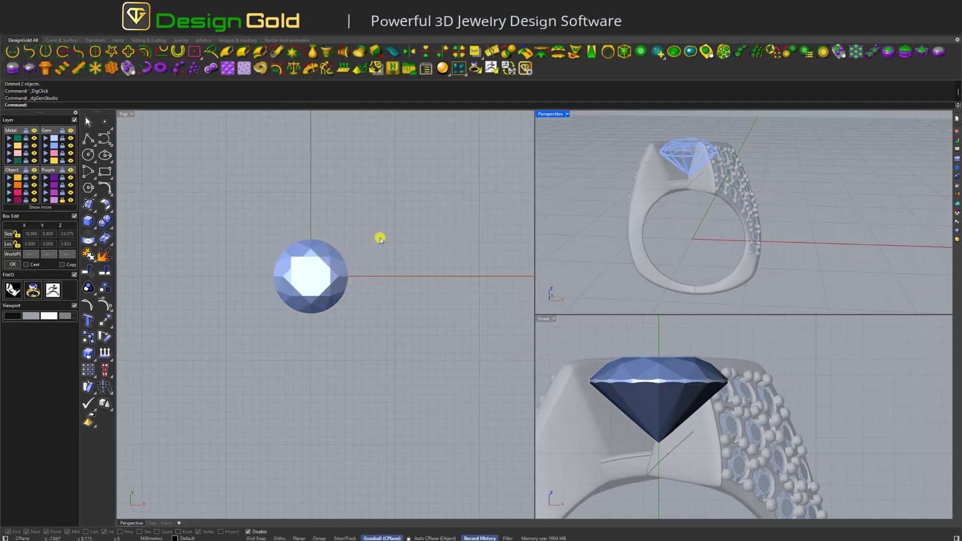
click(391, 202)
right_drag(349, 246, 385, 230)
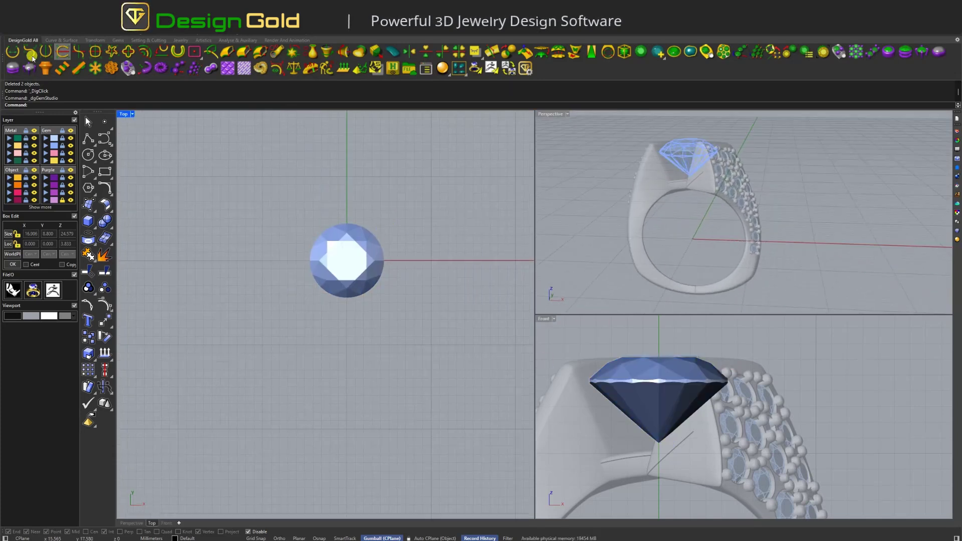
Step: Create a finger-size circle using US ring size 6.5 with 12 points
click(12, 52)
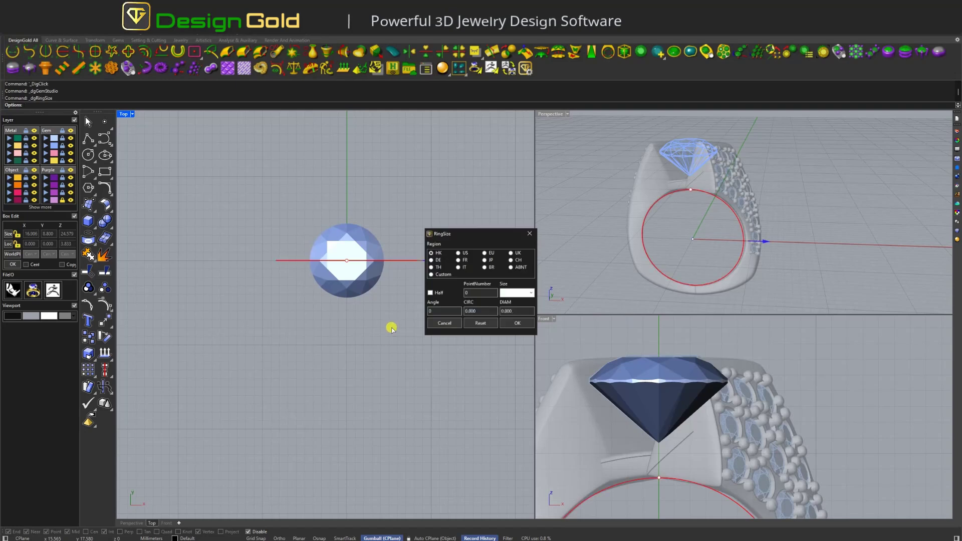
right_drag(716, 216, 715, 203)
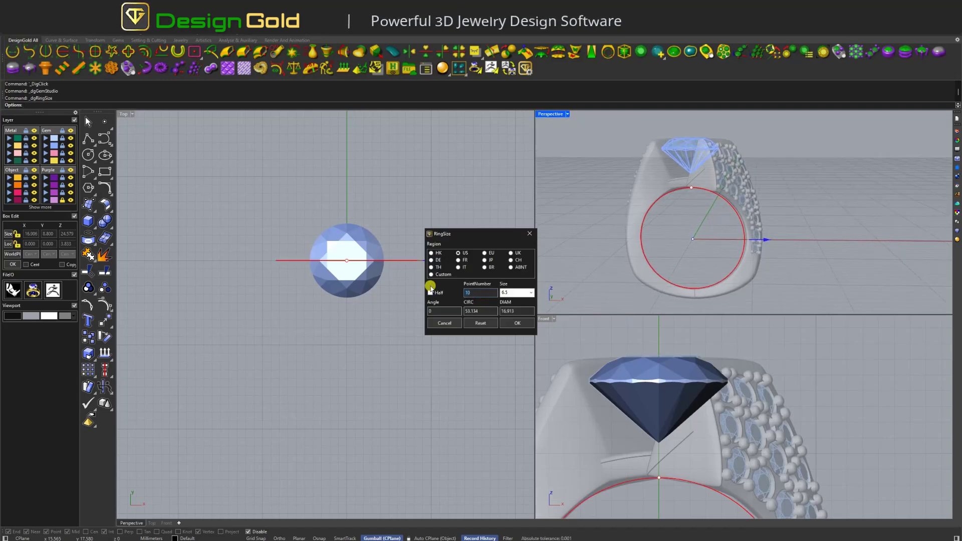
text(12)
click(520, 323)
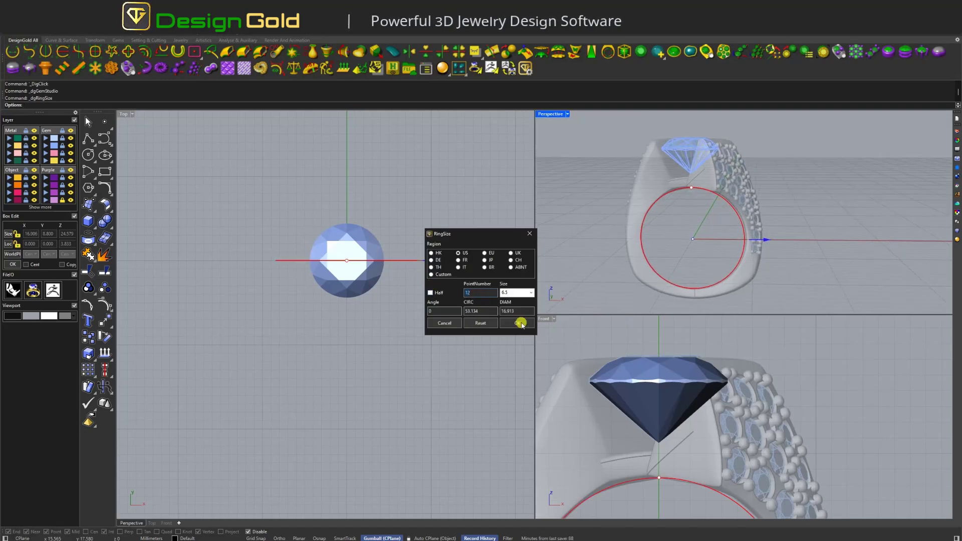
click(513, 327)
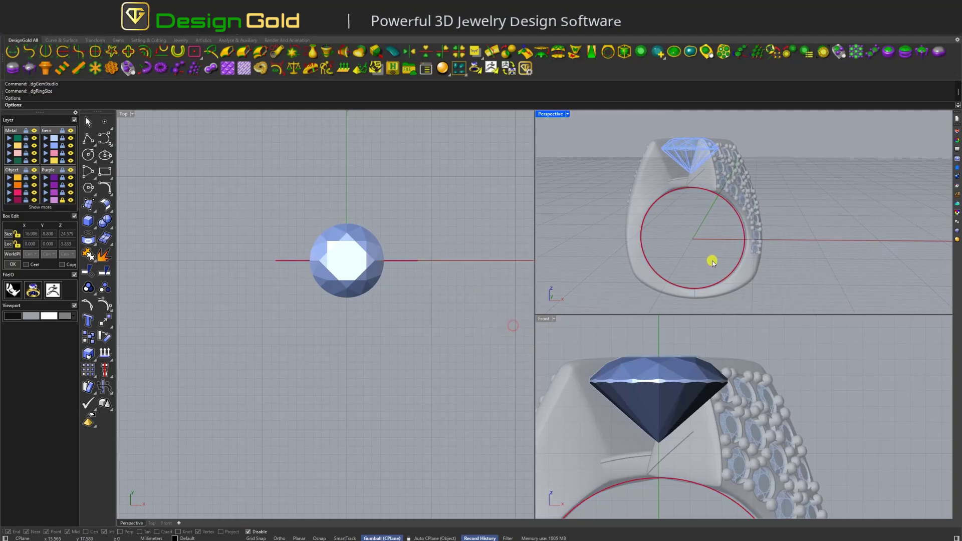
click(729, 203)
Step: Maximize the Front view for curve drawing and set its display mode to Wireframe
scroll(589, 330, down, 3)
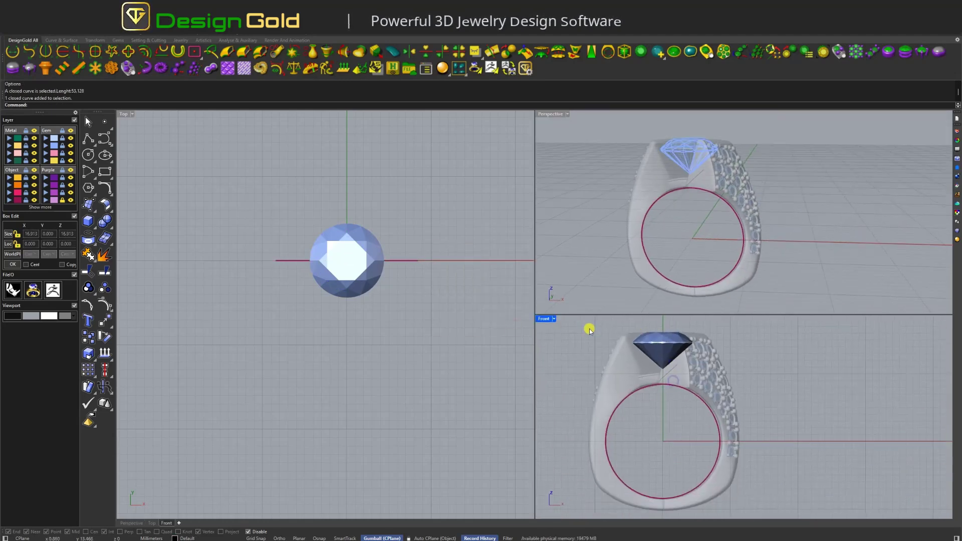
double_click(546, 319)
scroll(527, 243, up, 3)
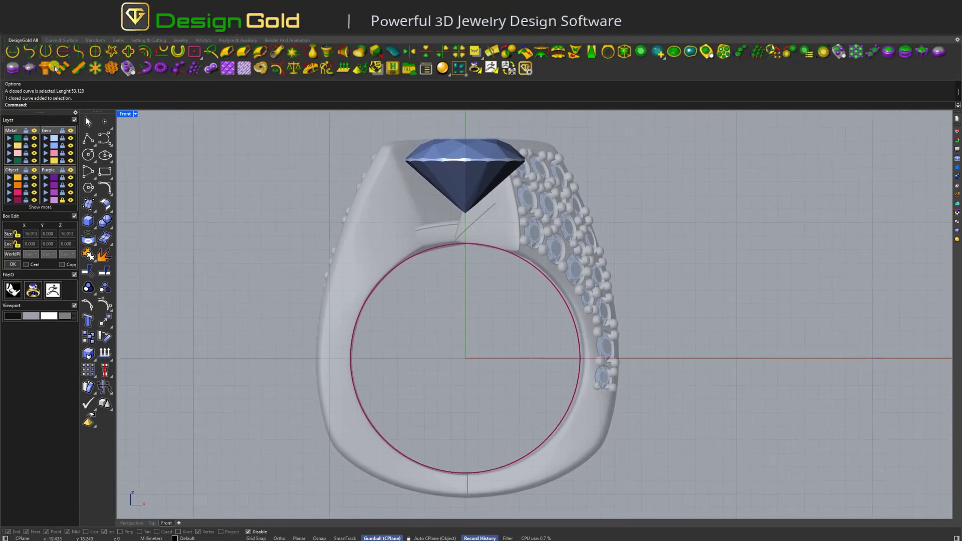
click(59, 69)
scroll(456, 148, up, 2)
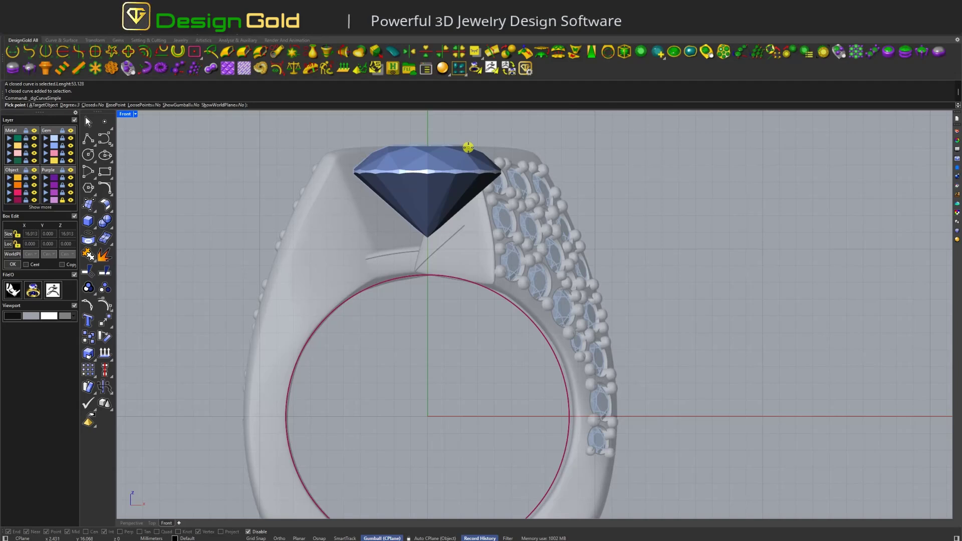
middle_click(484, 142)
click(494, 151)
Step: Begin the degree 3 outline curve at the peak beside the gem, running across the ring top to the right shoulder corner
scroll(475, 142, up, 1)
click(452, 145)
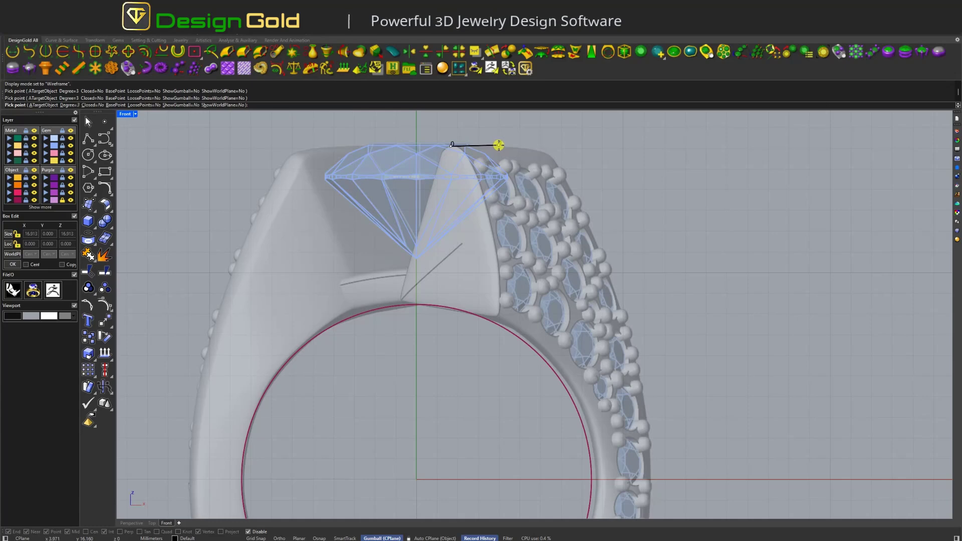
scroll(547, 151, up, 1)
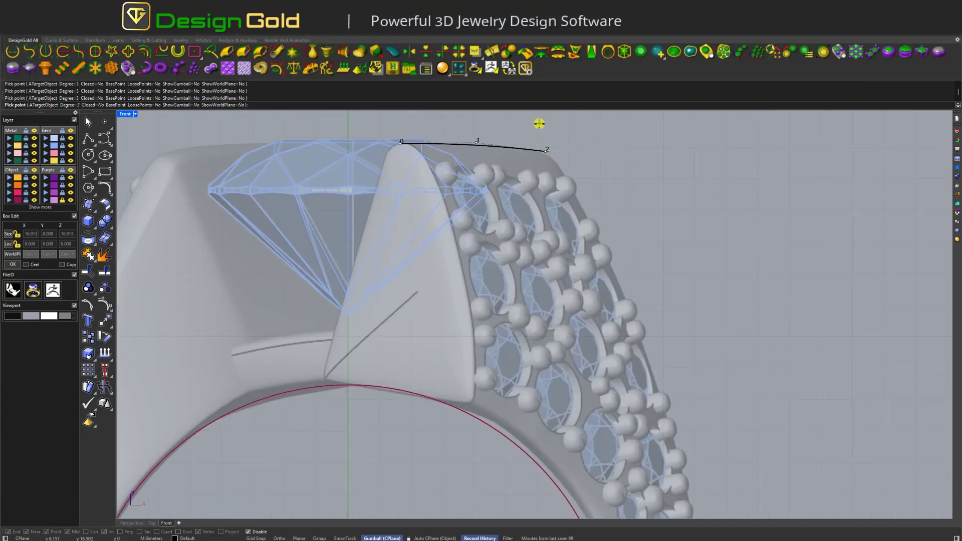
scroll(553, 156, up, 1)
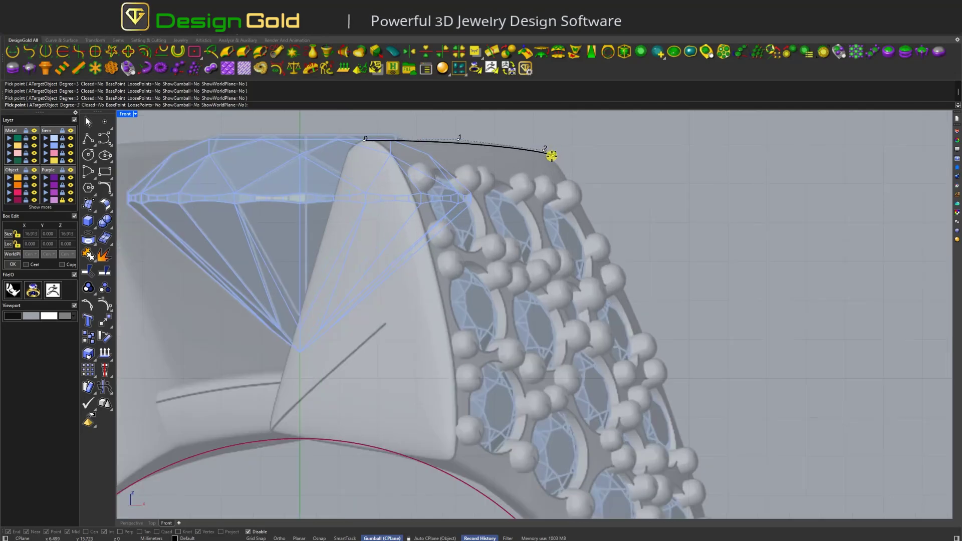
click(551, 157)
Step: Extend the outline curve down the ring's right outer edge, following the stone-set shoulder to just below the last stone
scroll(552, 157, down, 3)
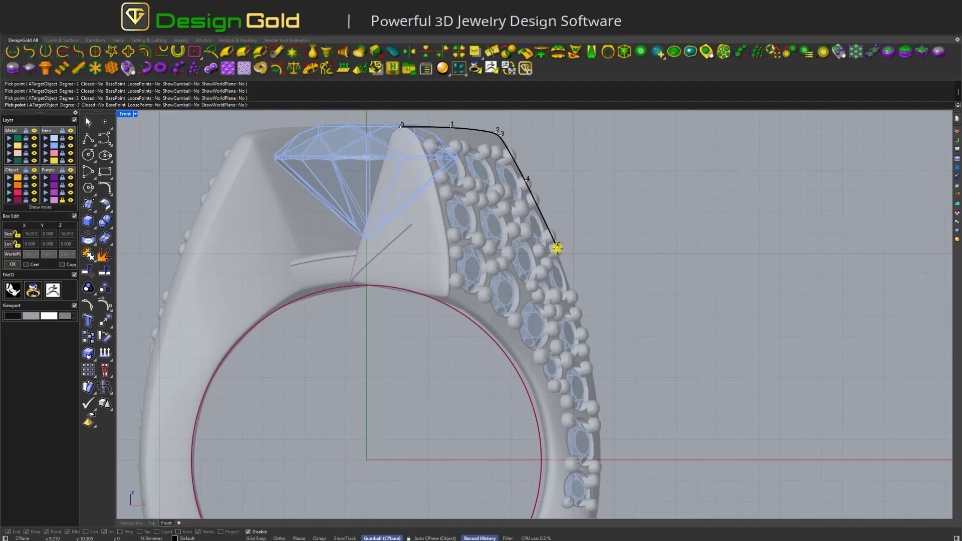
click(562, 259)
scroll(562, 259, down, 2)
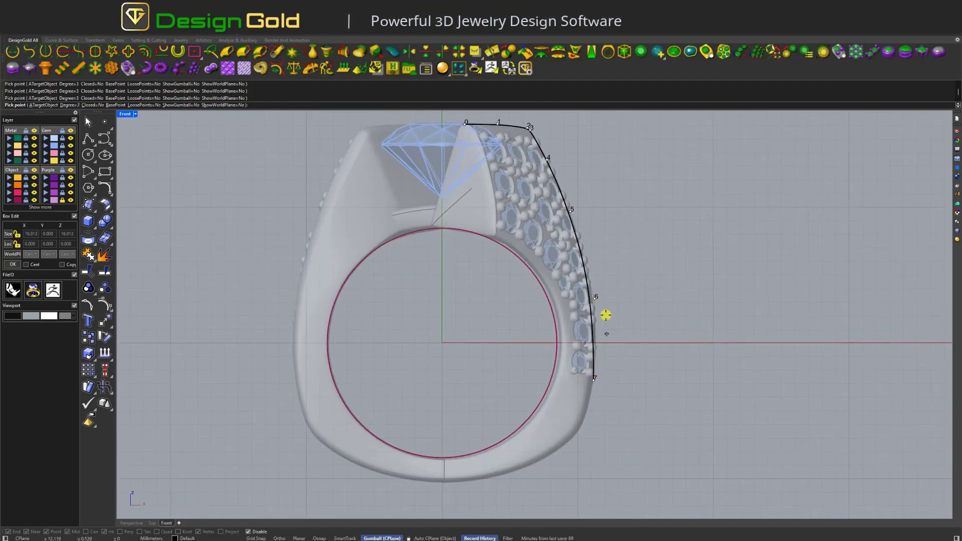
drag(597, 296, 589, 266)
click(597, 322)
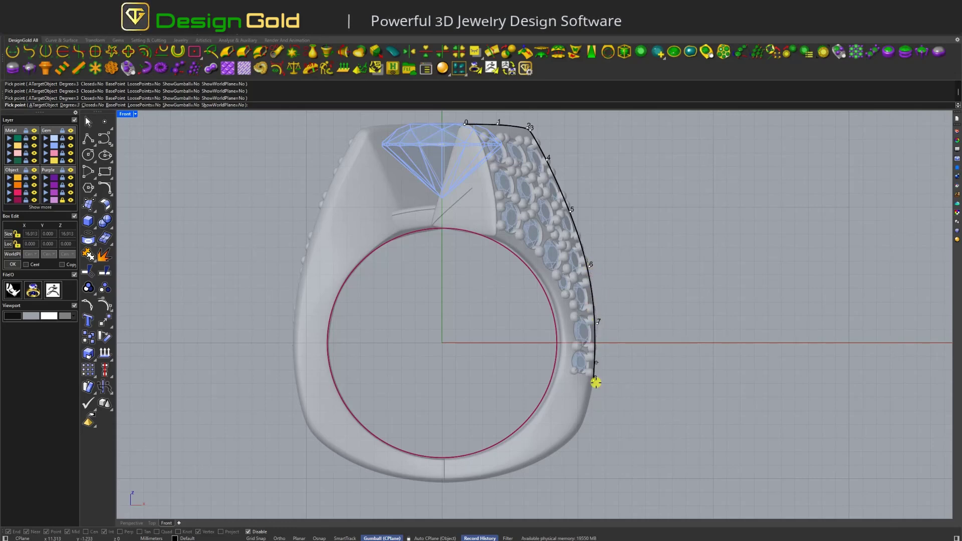
Step: Continue the outline curve around the shank's lower right corner, adjusting its points to follow the reference ring
scroll(596, 382, up, 3)
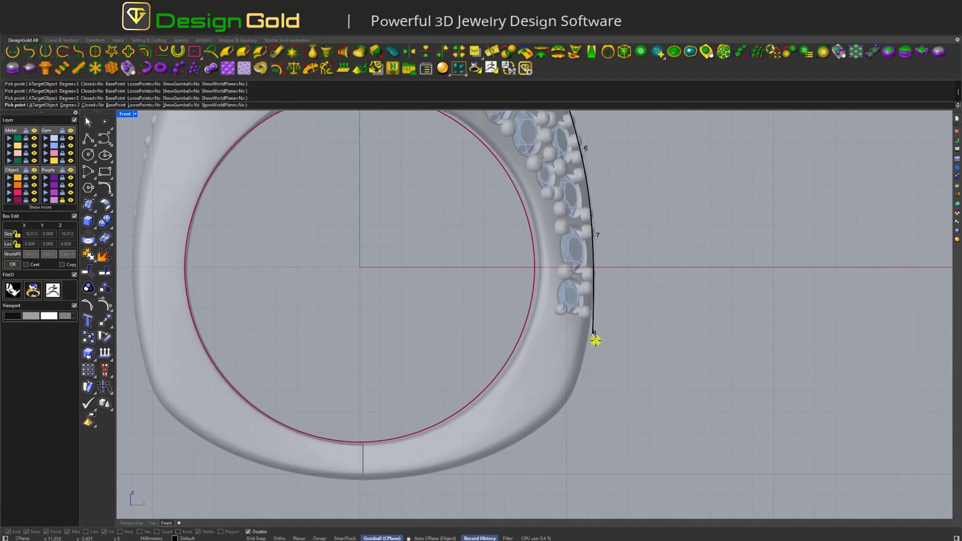
scroll(595, 341, down, 4)
scroll(606, 365, up, 4)
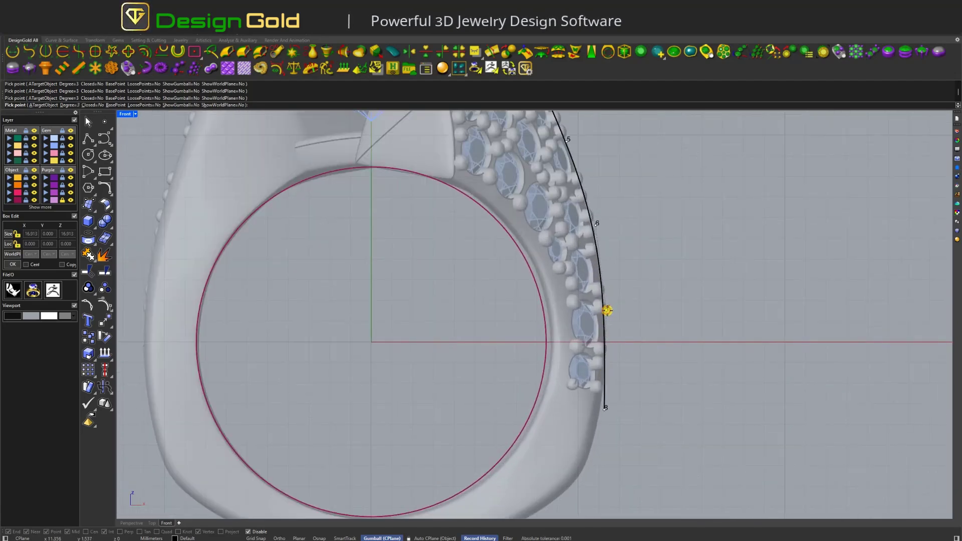
drag(607, 311, 608, 310)
scroll(610, 420, down, 2)
scroll(612, 389, up, 2)
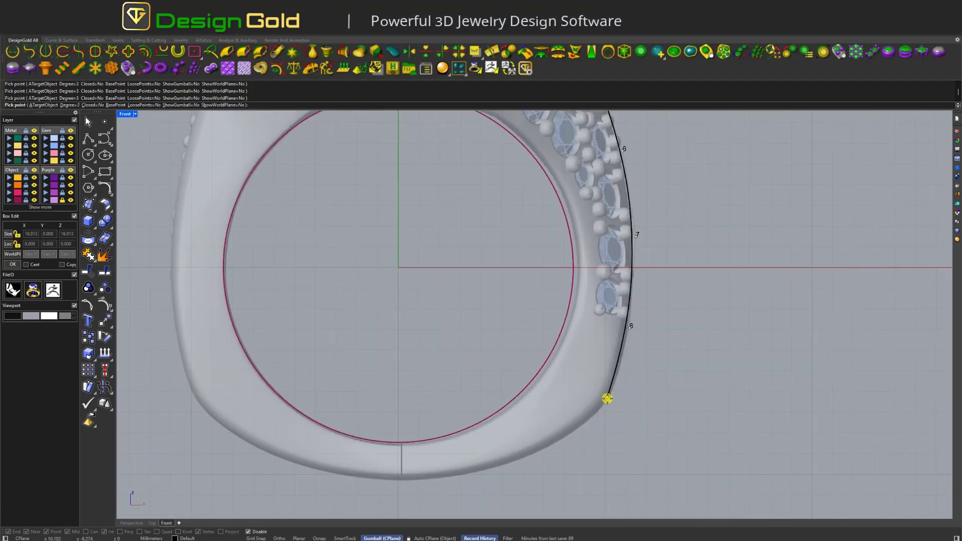
click(631, 333)
scroll(616, 396, down, 2)
scroll(616, 396, up, 2)
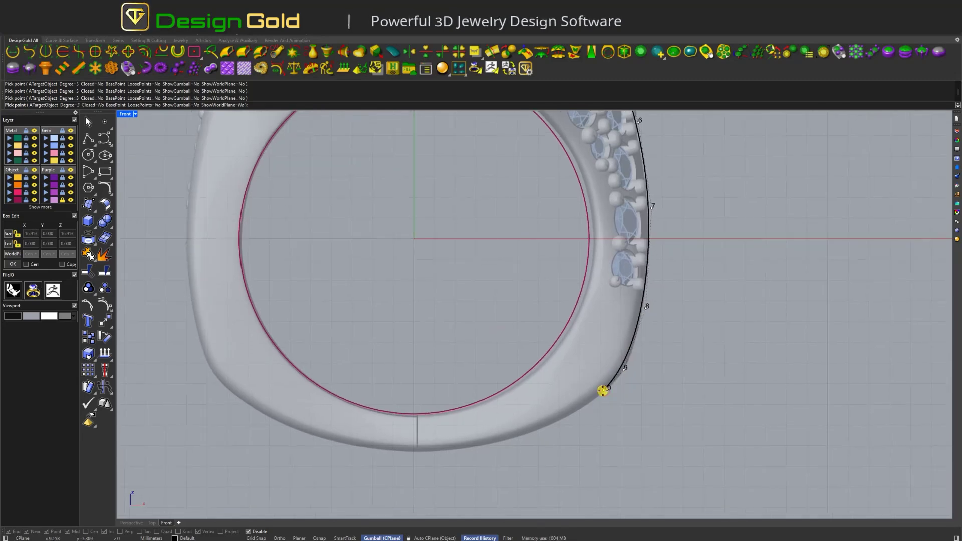
click(630, 368)
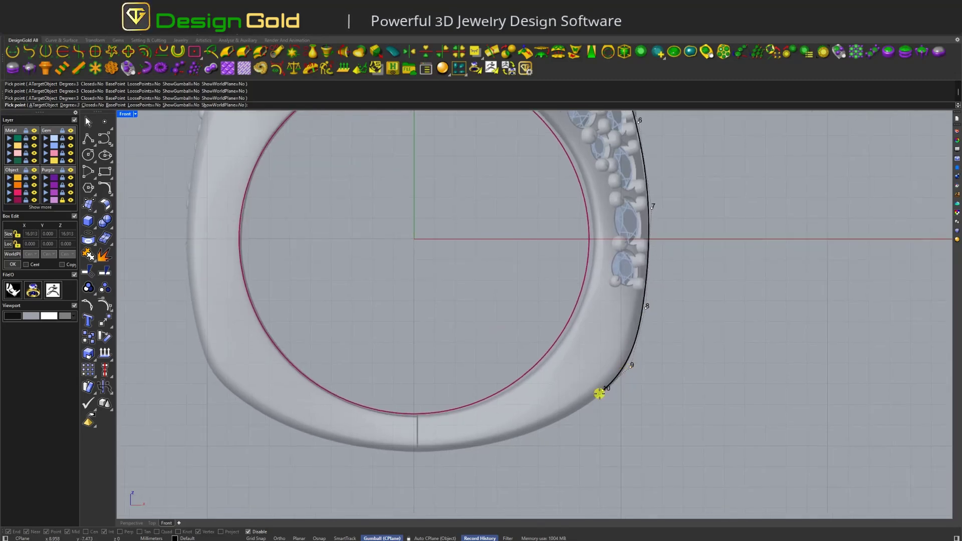
Step: Extend the outline curve along the shank's underside to the bottom point on the vertical centre line
click(499, 443)
click(552, 422)
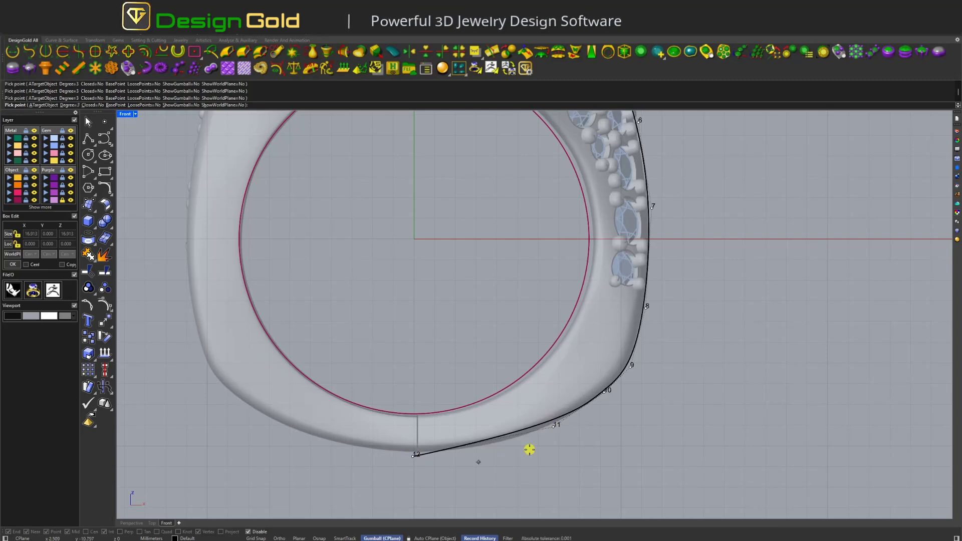
click(510, 448)
click(413, 451)
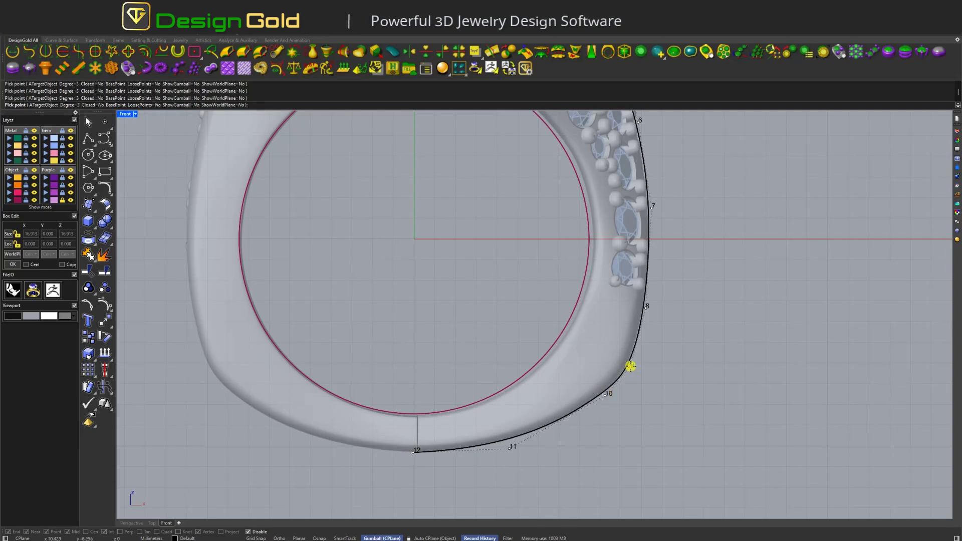
Step: Fine-tune the outline's points around the lower right corner and underside to match the reference ring, and finish the curve
right_drag(646, 340, 624, 375)
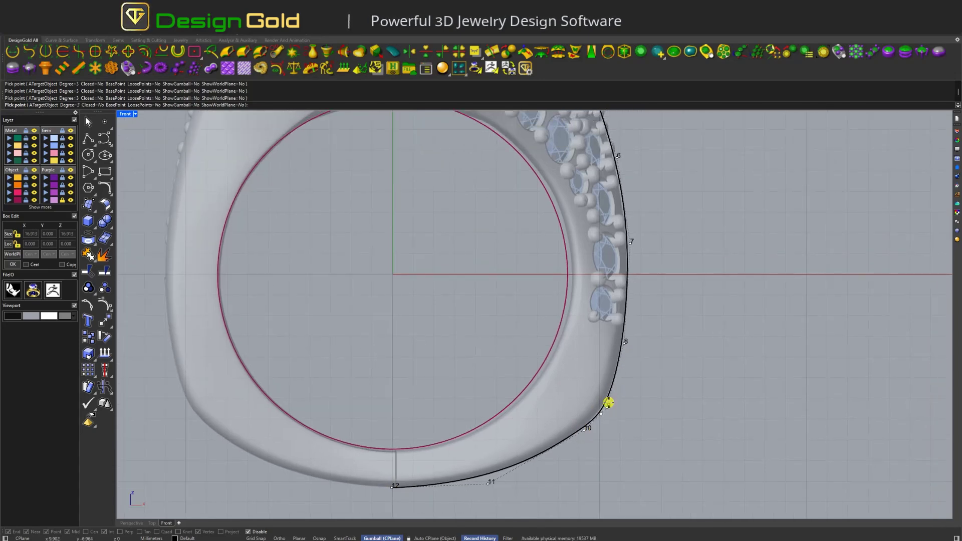
drag(585, 433, 588, 427)
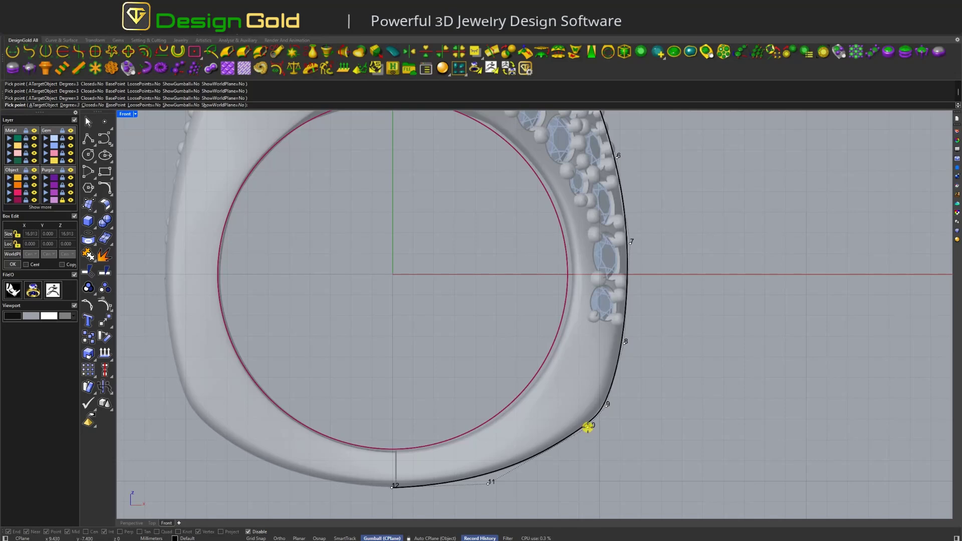
drag(491, 484, 495, 482)
scroll(520, 404, up, 3)
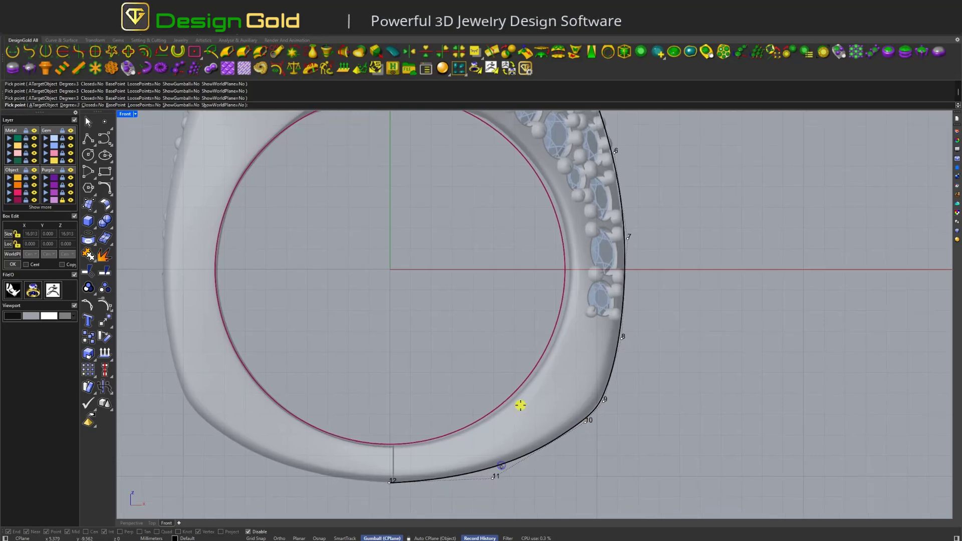
drag(512, 419, 529, 421)
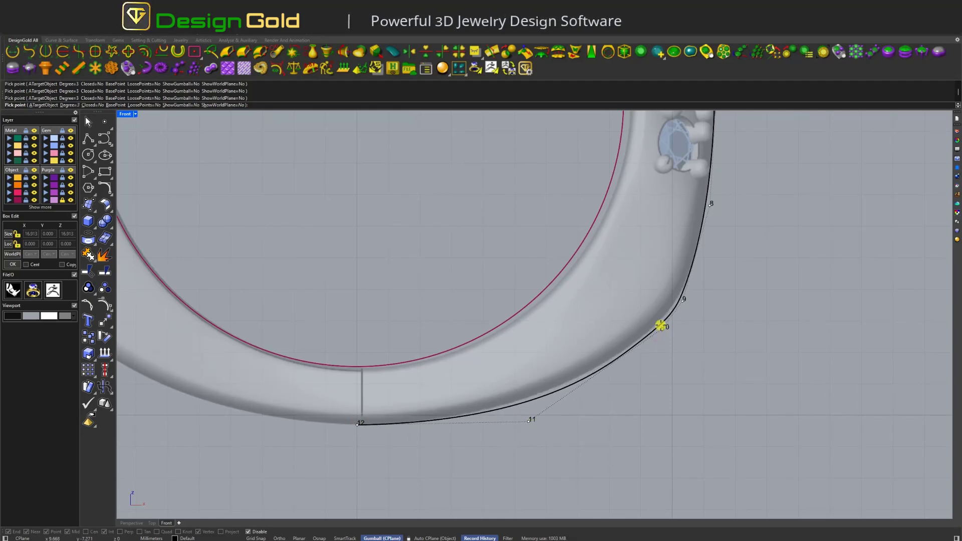
scroll(657, 329, down, 5)
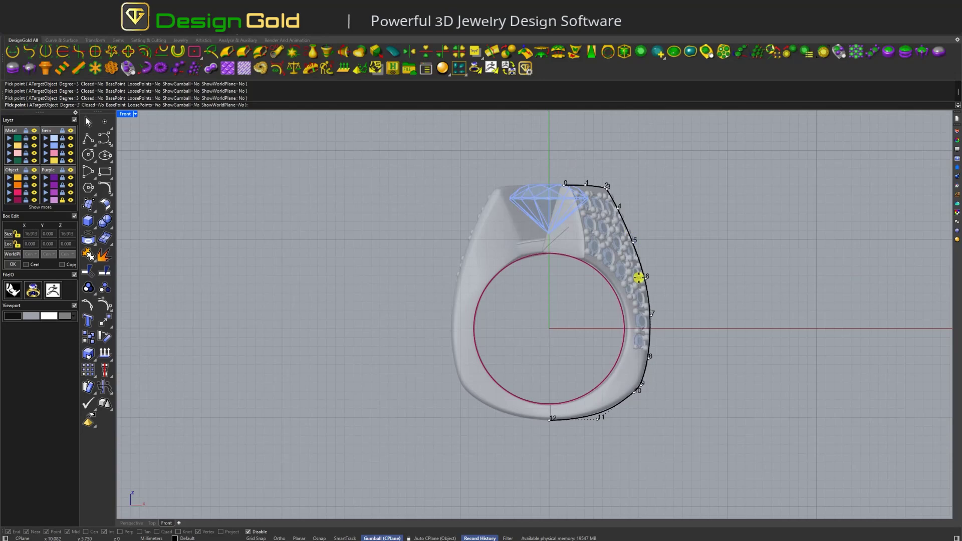
right_click(639, 248)
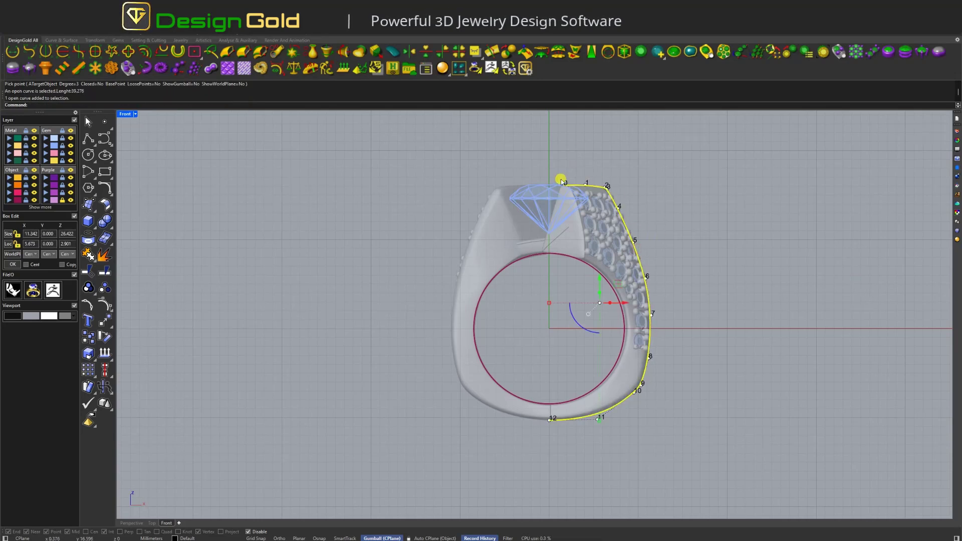
Step: Offset the ring's outer outline curve inward by about 1.84 mm
click(689, 335)
click(648, 303)
click(685, 293)
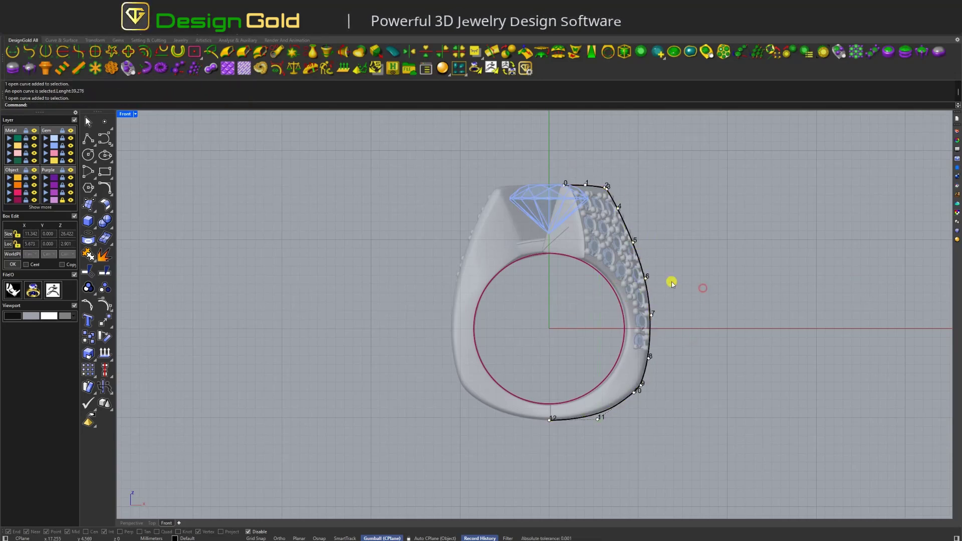
click(636, 253)
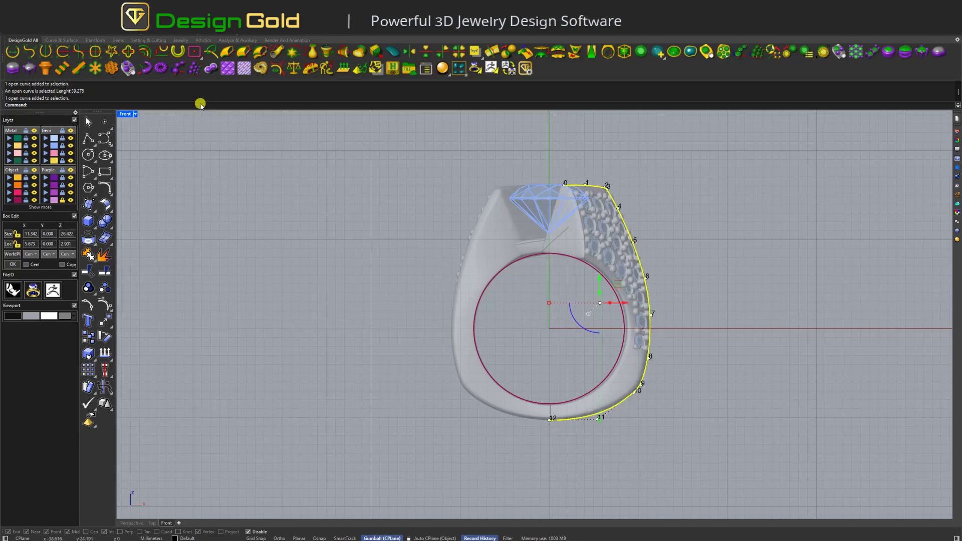
click(146, 52)
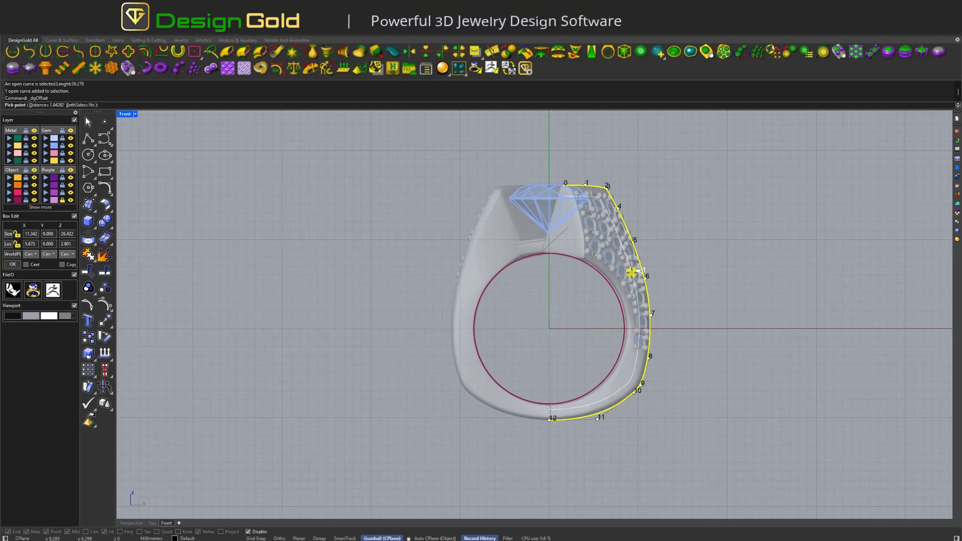
click(628, 273)
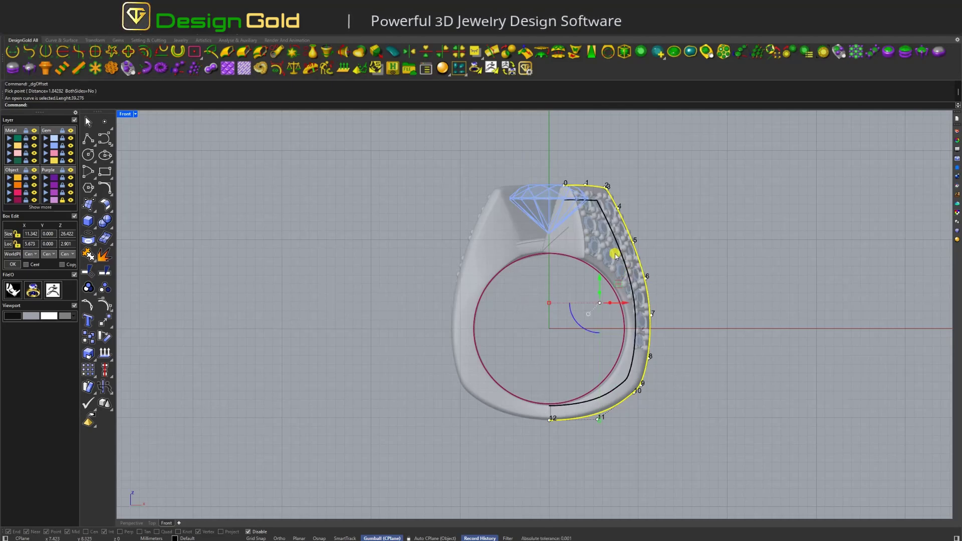
Step: Move the offset curve's control point at the upper shoulder corner to follow the outer outline's bend
scroll(609, 196, up, 8)
drag(594, 188, 616, 205)
scroll(612, 201, down, 8)
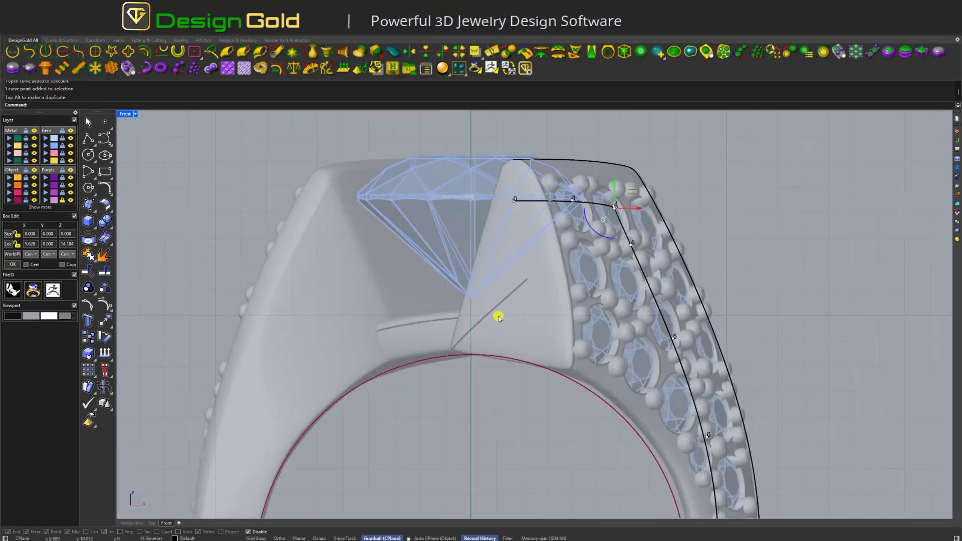
Step: Move the offset curve's first group of control points down from the shoulder to the top of the finger circle
scroll(499, 318, down, 2)
scroll(570, 257, down, 2)
scroll(468, 276, up, 2)
drag(470, 274, 593, 198)
scroll(576, 211, up, 2)
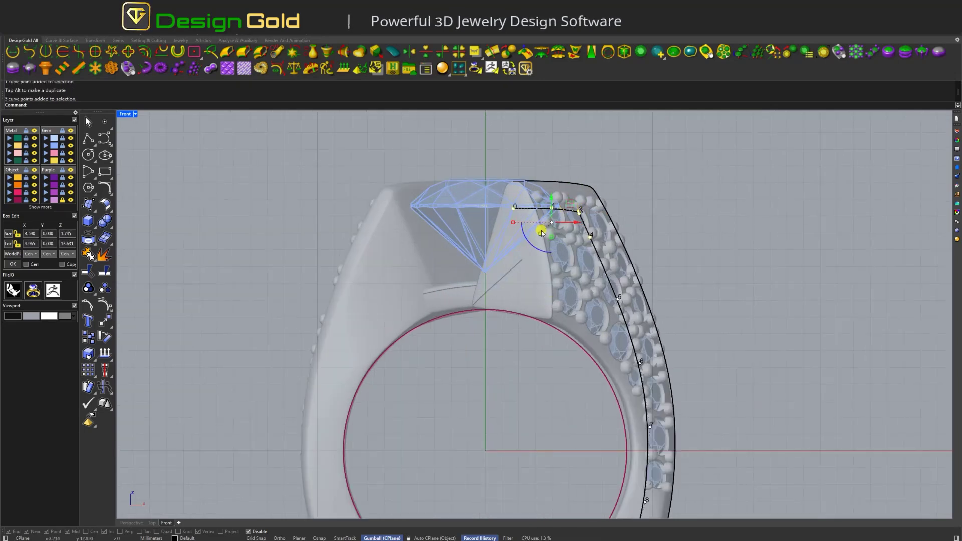
right_drag(556, 261, 549, 241)
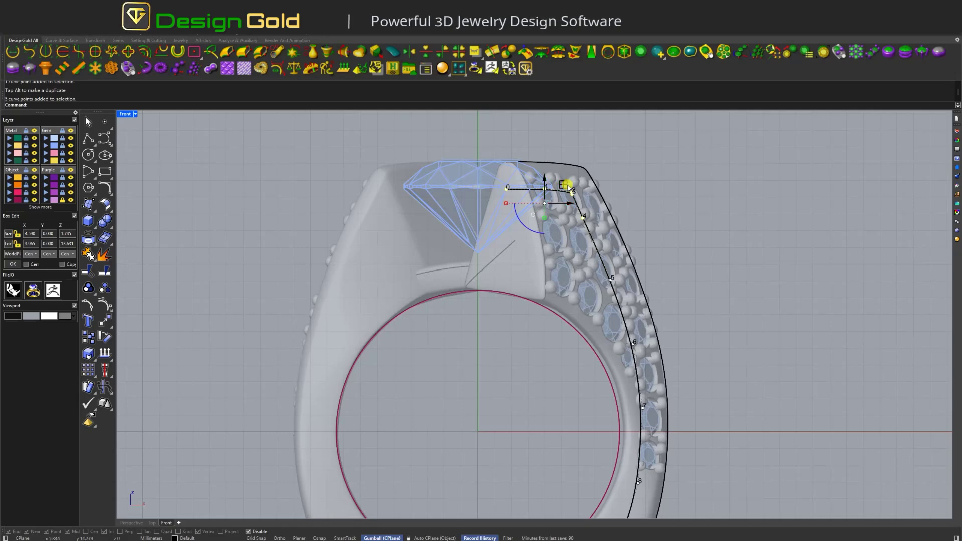
drag(566, 202, 535, 305)
scroll(509, 307, up, 2)
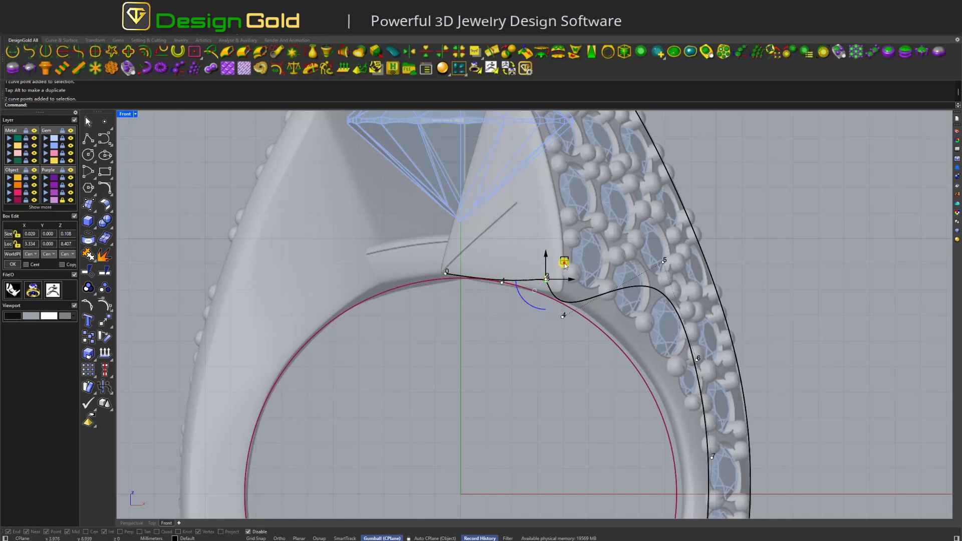
Step: Reposition the offset curve's control points 2 to 6 along the finger circle's upper right arc
drag(562, 264, 601, 286)
right_drag(602, 286, 655, 236)
drag(641, 238, 599, 292)
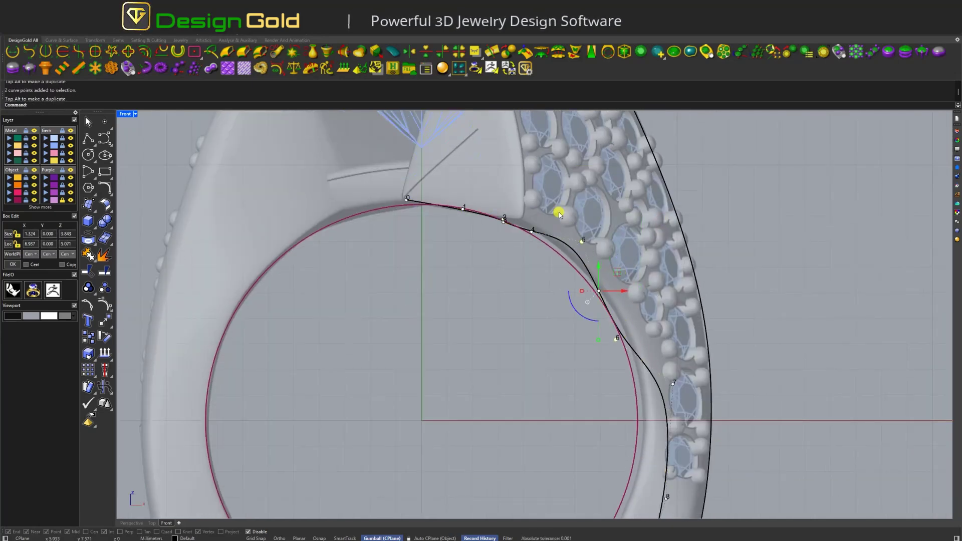
click(584, 240)
drag(593, 230, 581, 246)
click(625, 329)
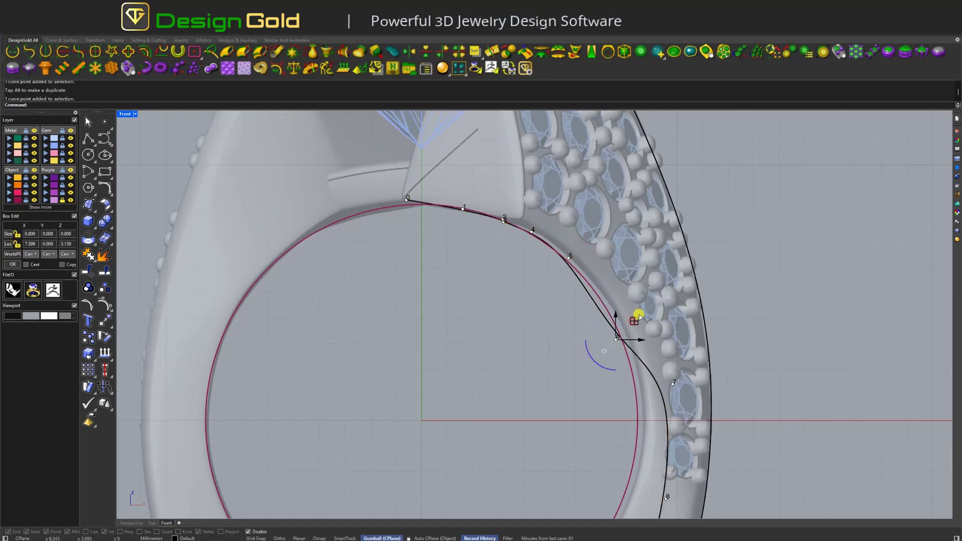
Step: Bring the offset curve's side and lower control points, 7 to 11, inward toward the finger circle
scroll(634, 287, down, 3)
drag(563, 279, 650, 385)
scroll(646, 314, up, 3)
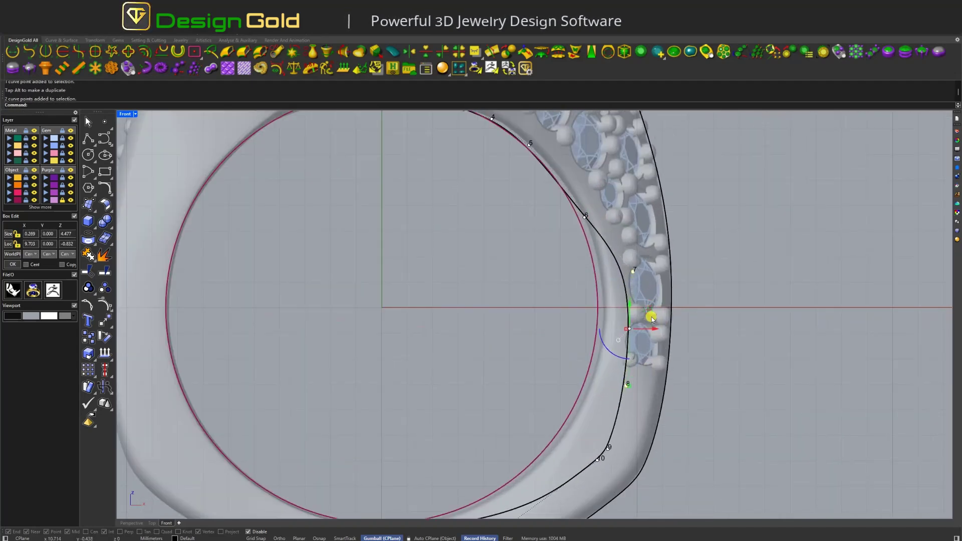
right_drag(618, 316, 632, 238)
drag(548, 329, 605, 303)
right_drag(537, 372, 582, 333)
click(566, 402)
drag(579, 387, 565, 369)
right_drag(621, 288, 598, 343)
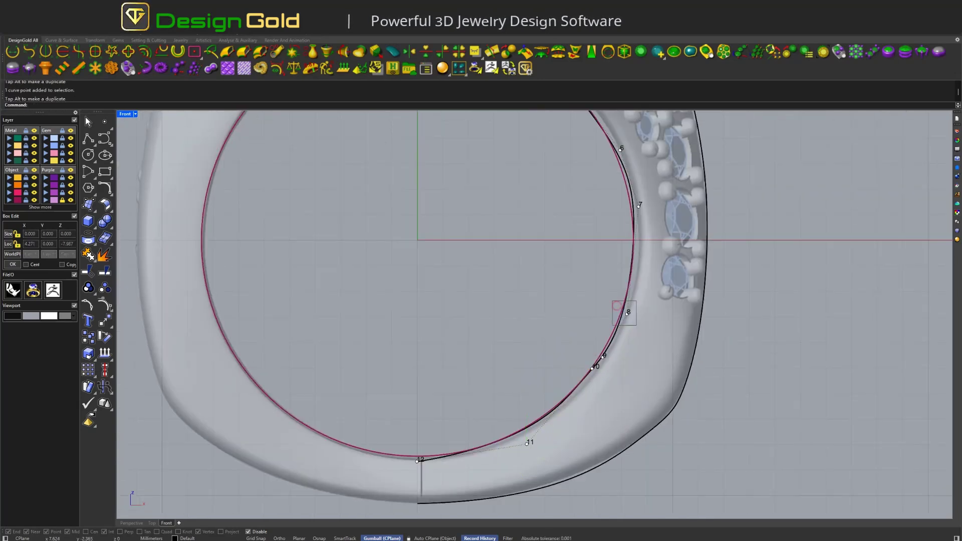
Step: Adjust control points 8, 7, 6 and 5 so the inner curve follows the finger circle's right side
drag(612, 328, 646, 295)
right_drag(629, 258, 648, 254)
drag(649, 253, 634, 230)
right_drag(634, 229, 624, 255)
click(625, 241)
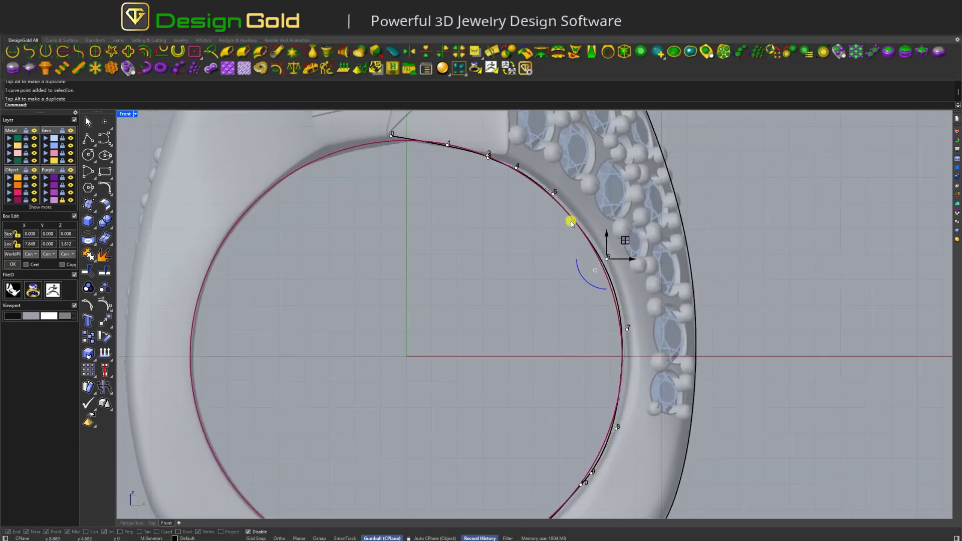
right_drag(570, 219, 581, 247)
click(578, 240)
Step: Spread control points 9 and 10 apart and refine the inner curve along the finger circle's lower right arc
scroll(601, 366, down, 3)
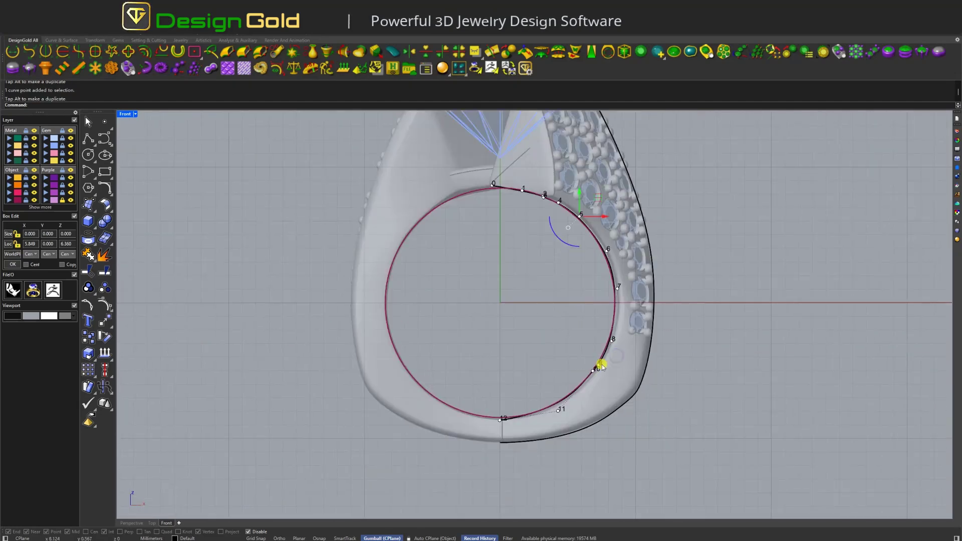
scroll(610, 393, up, 5)
drag(610, 393, 609, 391)
click(608, 353)
scroll(576, 377, up, 3)
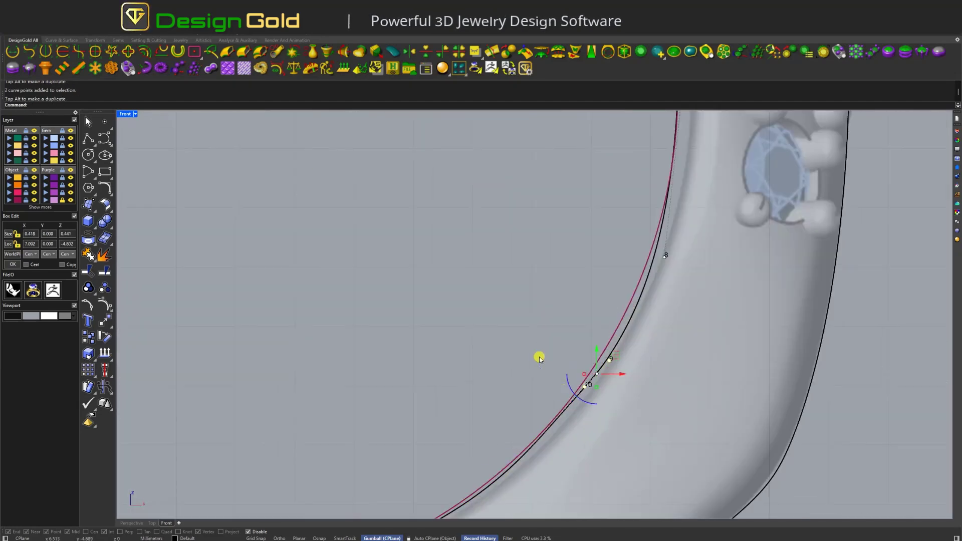
click(609, 347)
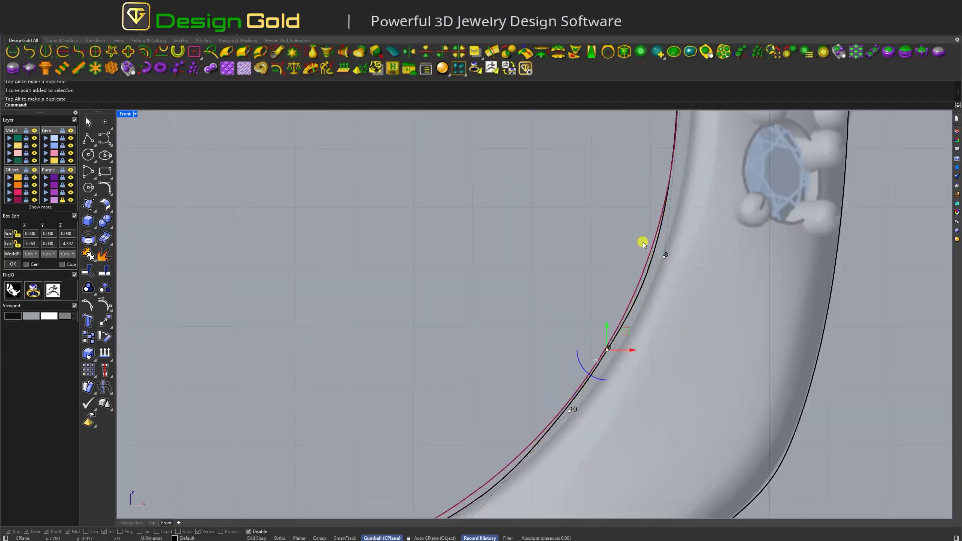
click(665, 256)
Step: Place the inner curve's end point on the finger circle's bottom and adjust control point 11 to match the arc
scroll(593, 389, down, 3)
click(589, 351)
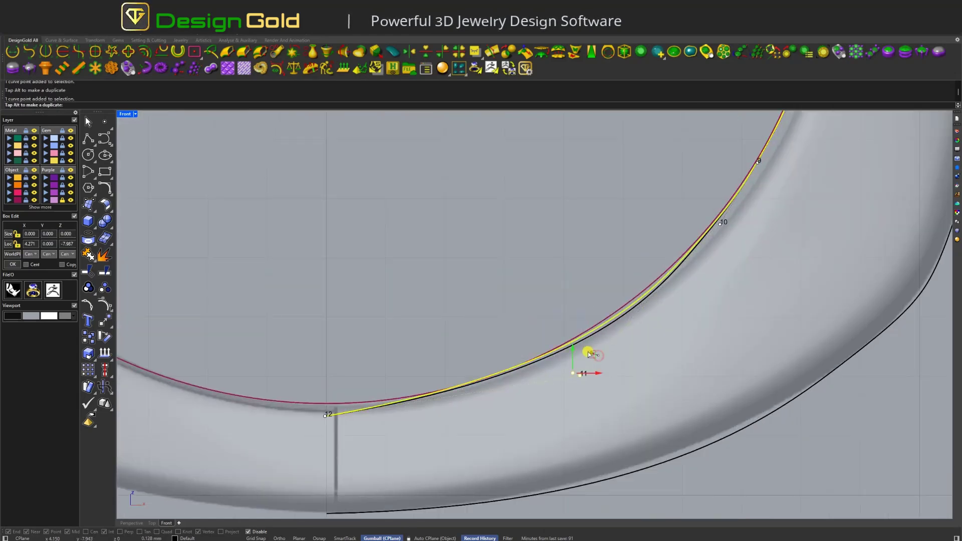
drag(589, 351, 580, 358)
click(489, 354)
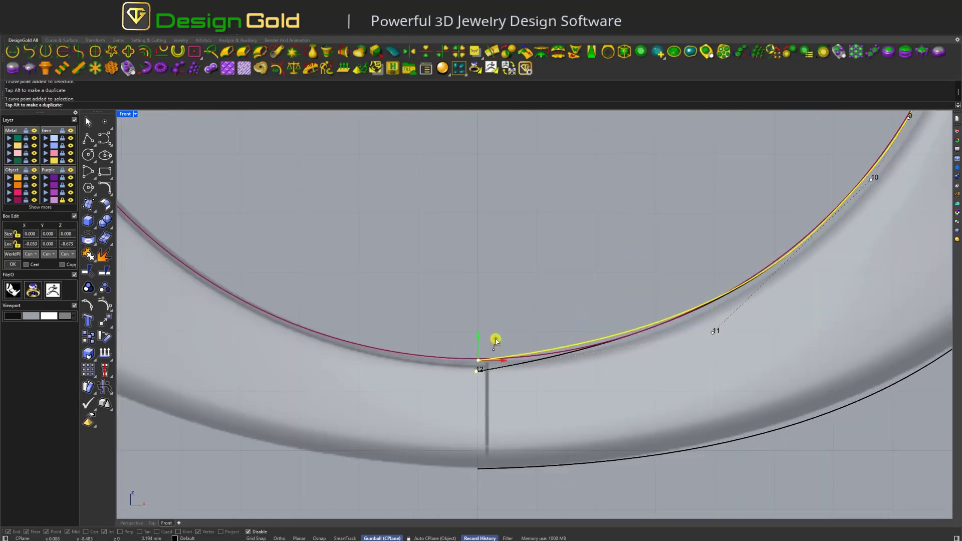
click(713, 331)
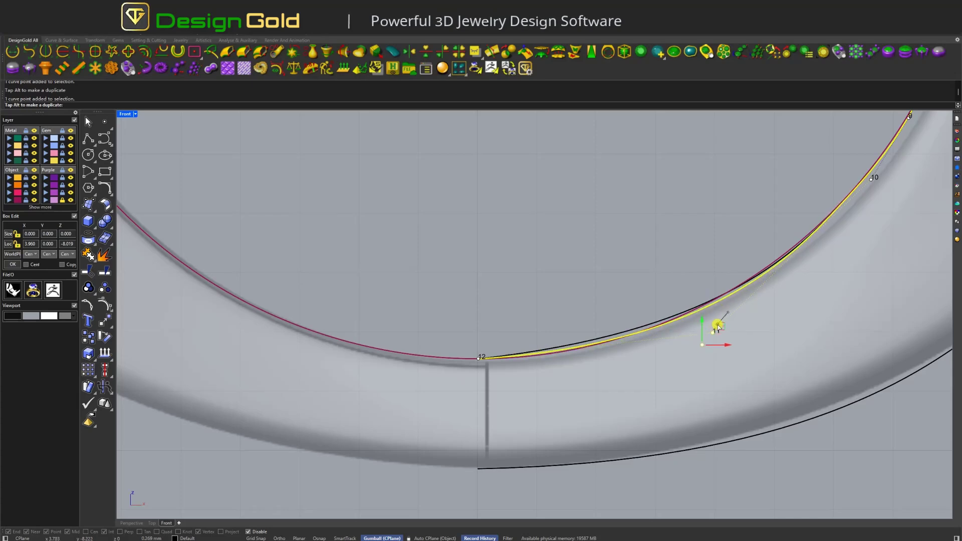
scroll(717, 324, down, 2)
click(771, 245)
click(652, 353)
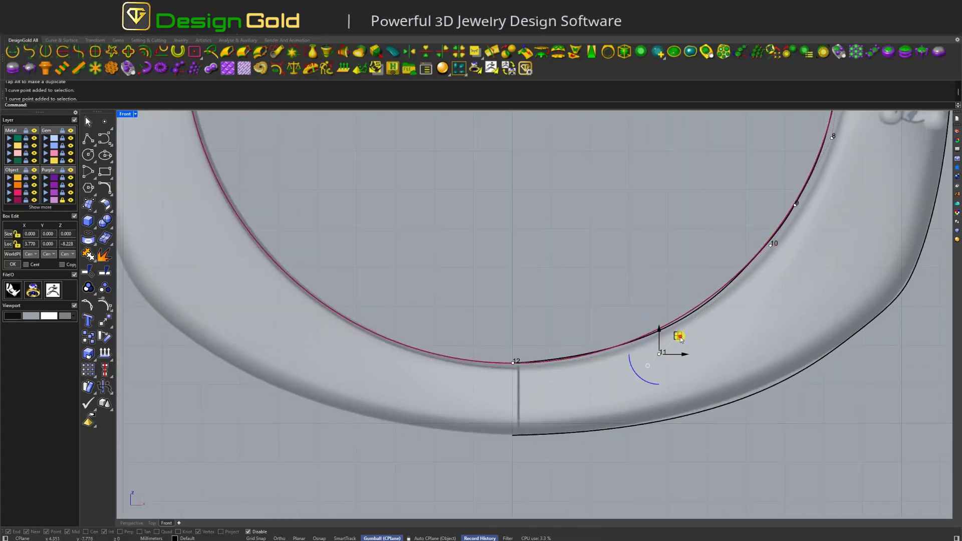
drag(679, 336, 671, 335)
Step: Nudge control point 6 to bring the inner curve closer to the finger circle above the horizontal axis
scroll(671, 335, down, 2)
scroll(714, 236, up, 5)
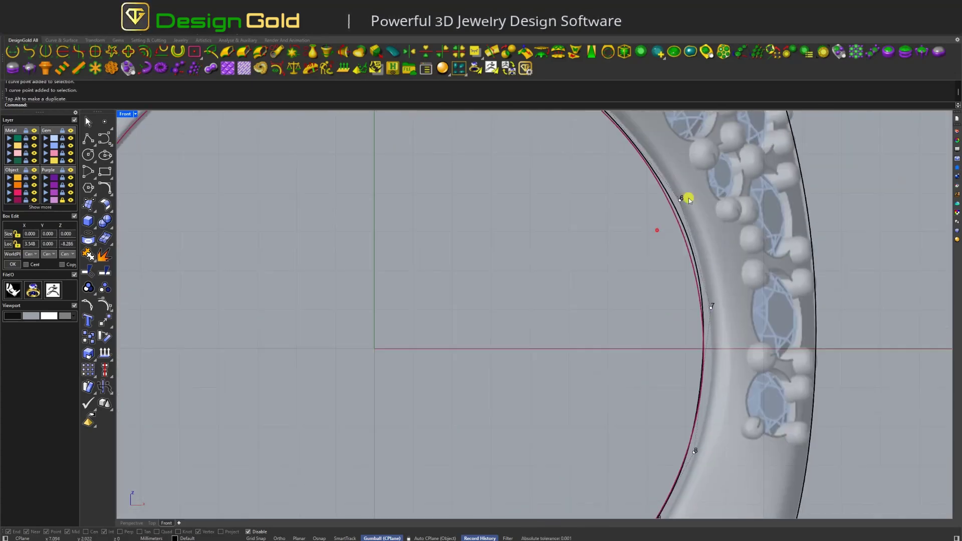
click(681, 199)
scroll(608, 242, down, 4)
Step: Fine-tune the inner curve's start point and control points 1 to 3 against the finger circle's top
scroll(501, 200, up, 3)
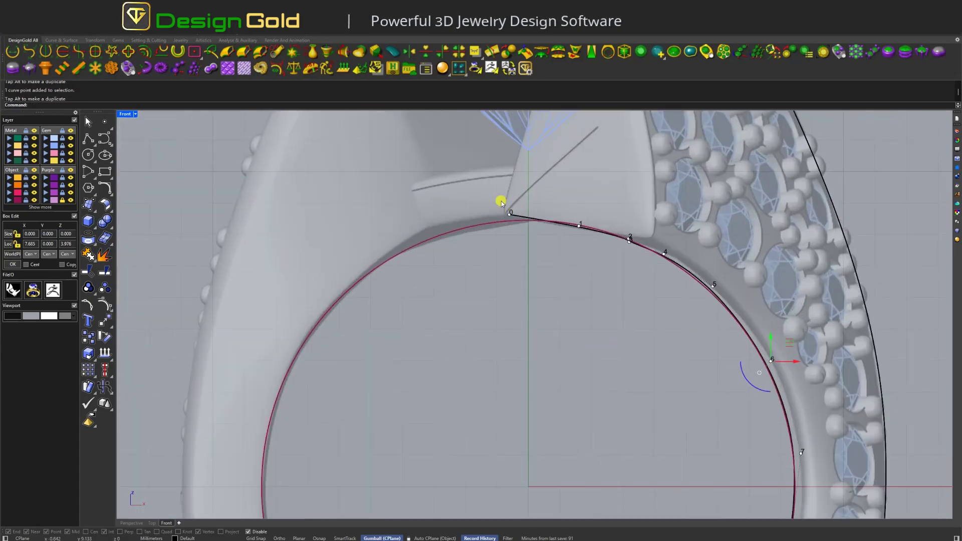
click(513, 216)
drag(528, 201, 527, 204)
scroll(607, 238, up, 2)
click(594, 223)
drag(608, 206, 604, 202)
scroll(682, 261, up, 2)
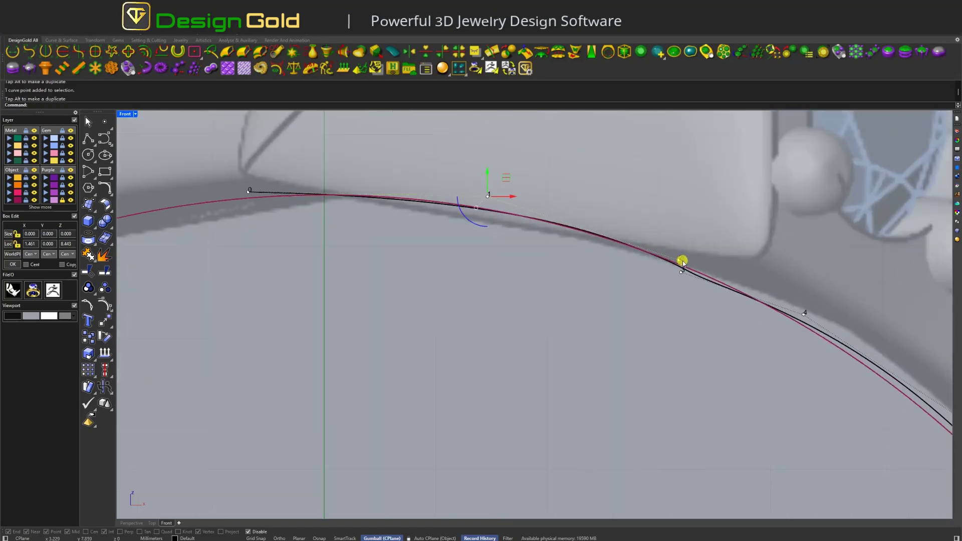
click(682, 264)
mouse_move(693, 242)
mouse_down()
mouse_move(679, 238)
mouse_move(709, 258)
mouse_move(702, 249)
mouse_up()
Step: Shift control points 4 and 5 to fit the inner curve to the finger circle's upper right arc
scroll(675, 224, up, 2)
click(691, 243)
scroll(666, 241, up, 2)
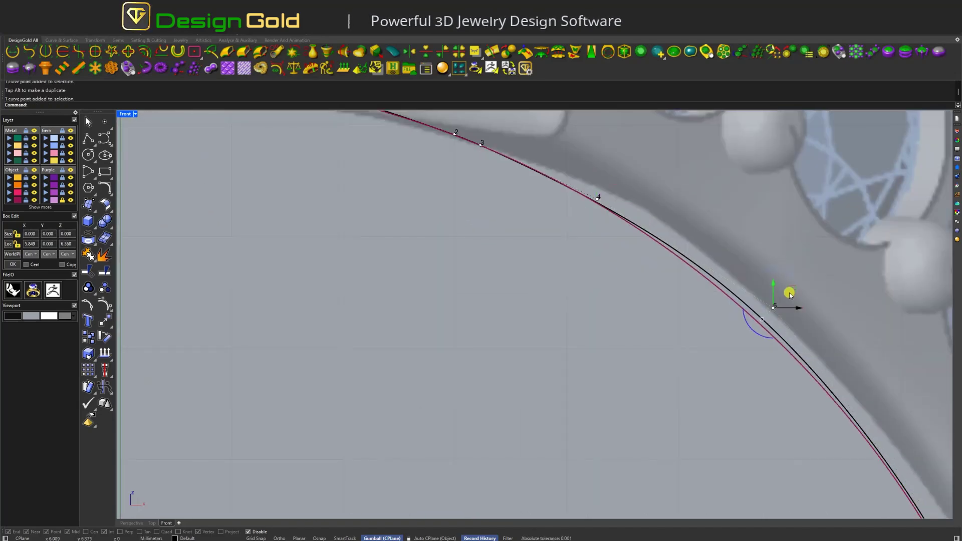
drag(789, 293, 791, 297)
scroll(791, 296, down, 3)
Step: Refine control points 6 and 7 along the finger circle's right side and finish editing the inner curve
click(700, 262)
scroll(700, 292, up, 2)
scroll(730, 261, up, 2)
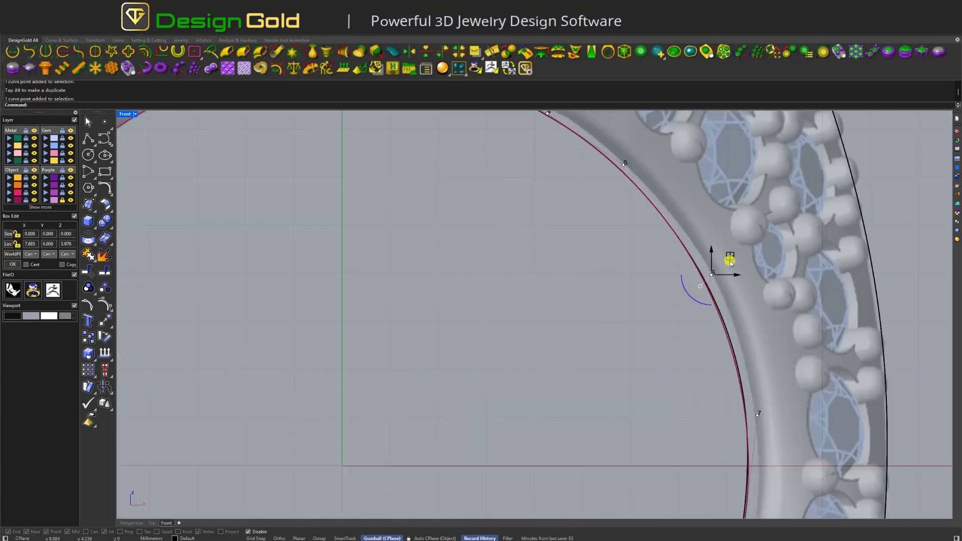
scroll(730, 261, down, 2)
scroll(752, 397, up, 2)
drag(744, 366, 763, 352)
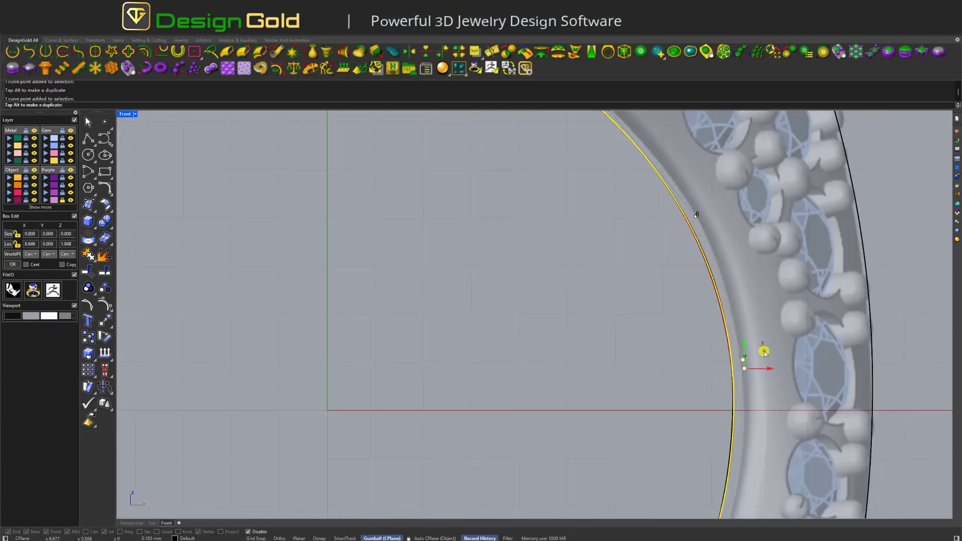
key(Escape)
scroll(679, 279, down, 4)
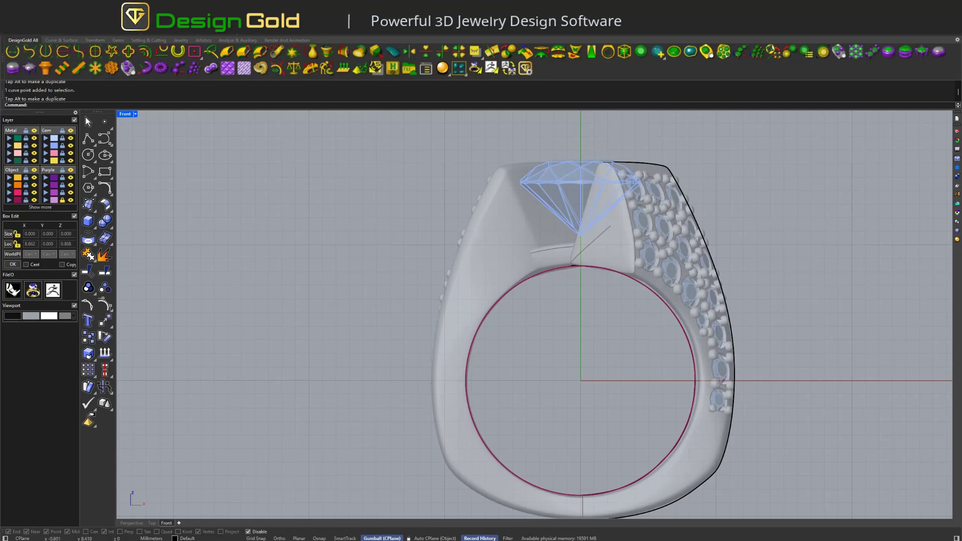
Step: Assign the closed finger circle to the third layer of the Purple group
click(580, 267)
scroll(580, 267, up, 2)
click(475, 292)
right_drag(475, 292, 449, 253)
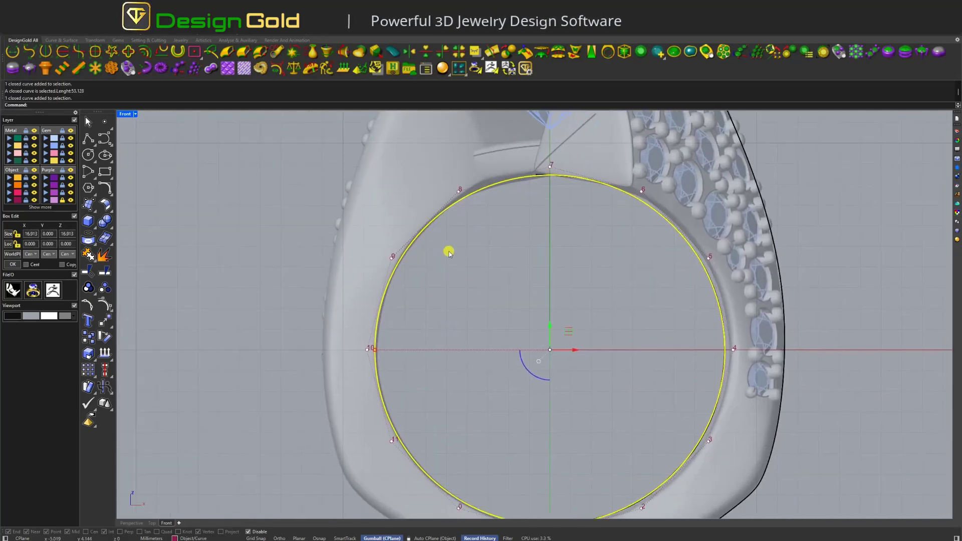
right_drag(516, 203, 475, 198)
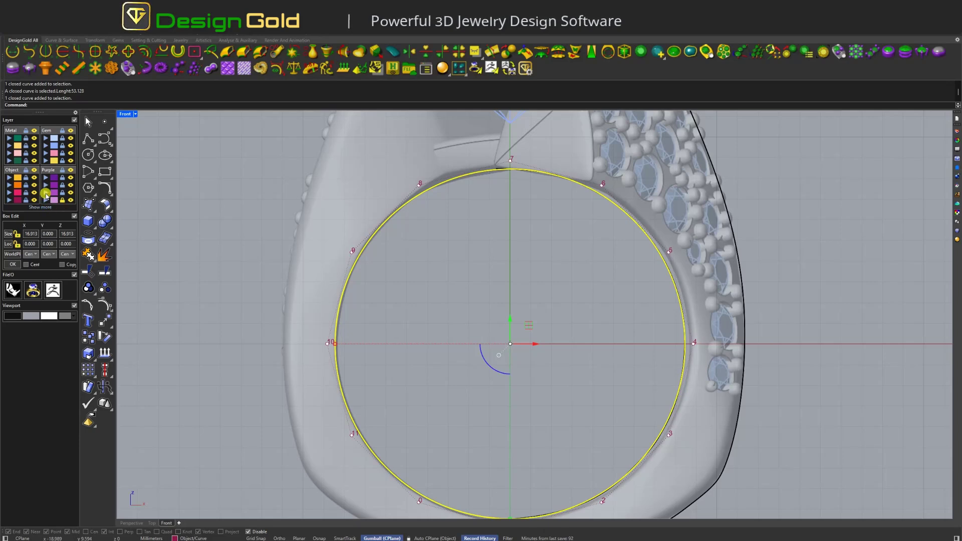
click(45, 195)
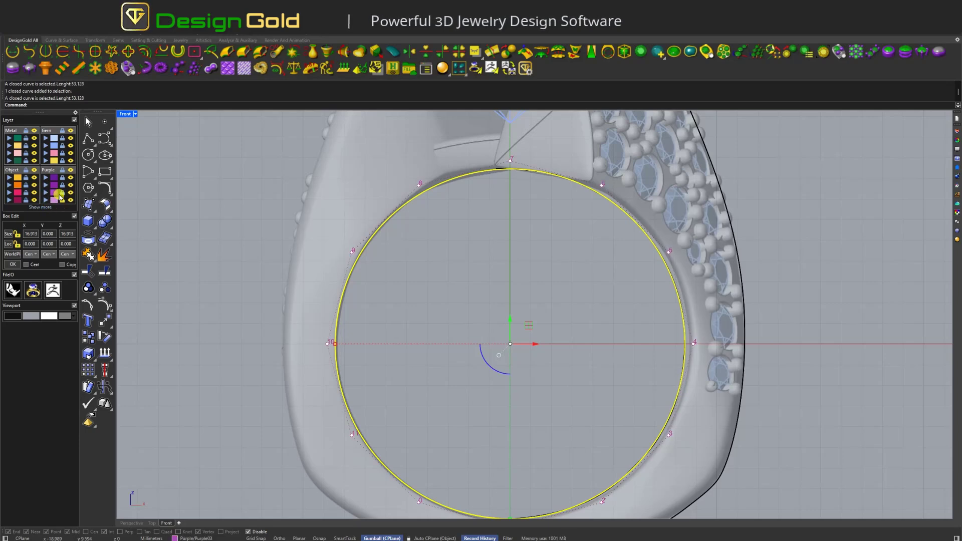
click(459, 182)
scroll(606, 216, down, 3)
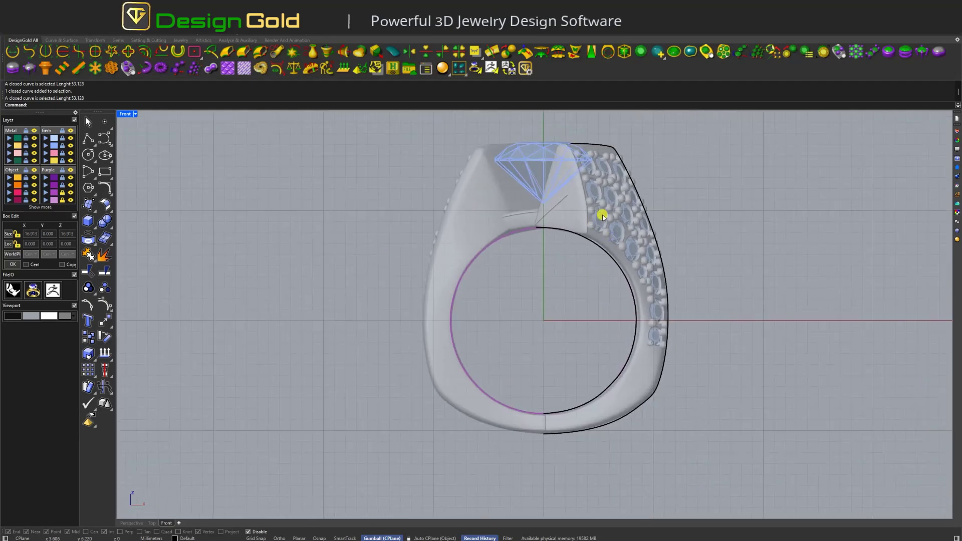
Step: Select the inner curve and restore the multi-view layout with the Top, Perspective and Front views
click(599, 241)
scroll(624, 225, up, 2)
click(210, 131)
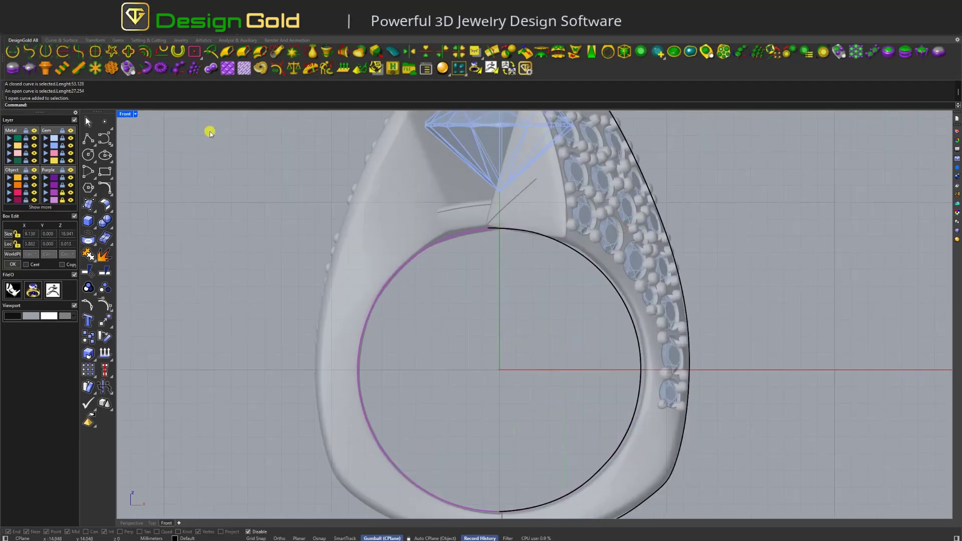
click(127, 115)
double_click(126, 116)
right_drag(708, 215, 761, 374)
scroll(727, 221, up, 3)
Step: Move the inner curve 1.5 mm along the positive Y axis, away from the ring's centre plane
click(728, 215)
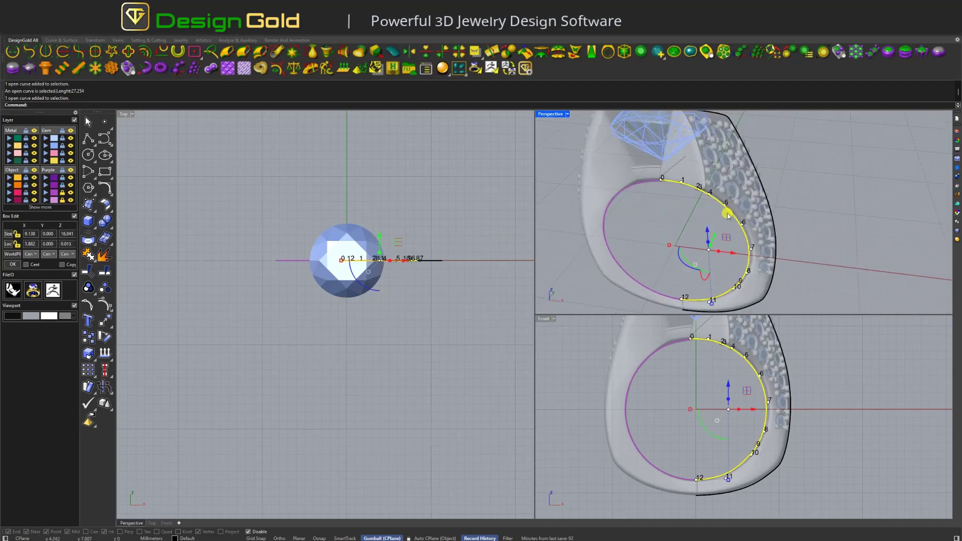
scroll(406, 256, up, 2)
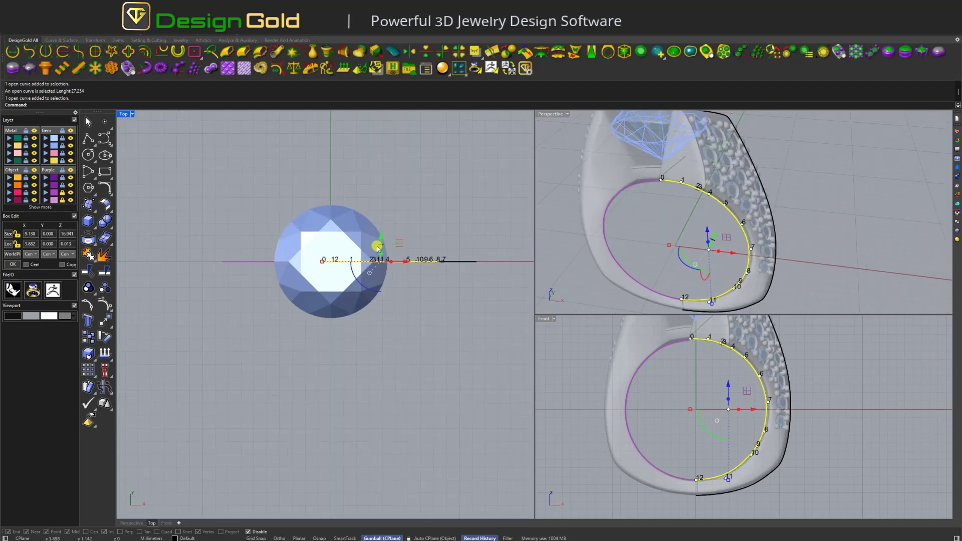
scroll(382, 246, up, 2)
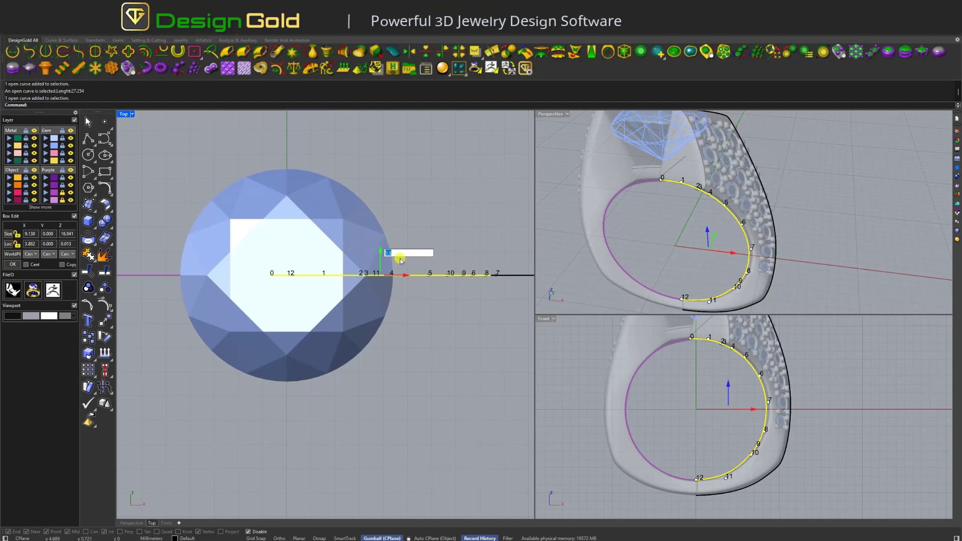
text(4)
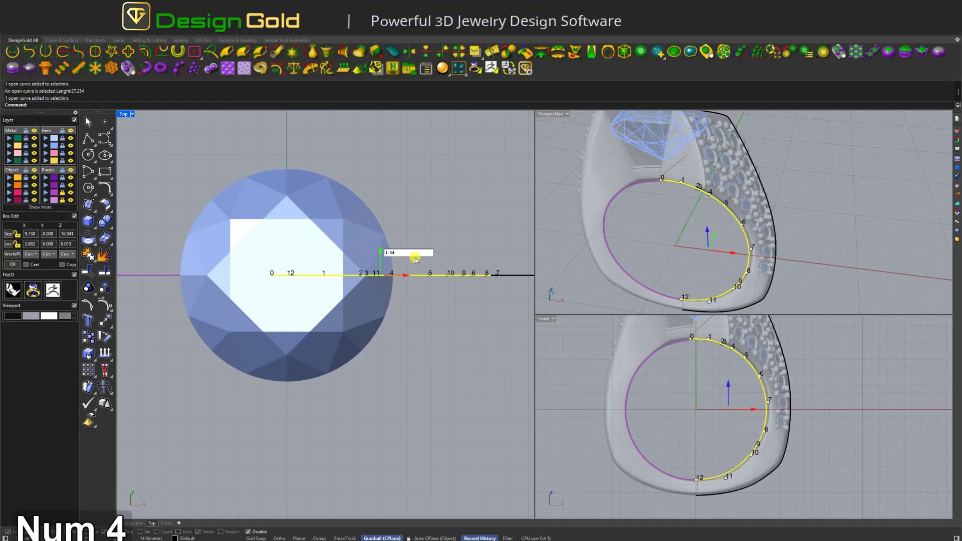
key(BackSpace)
key(Return)
right_drag(741, 211, 719, 186)
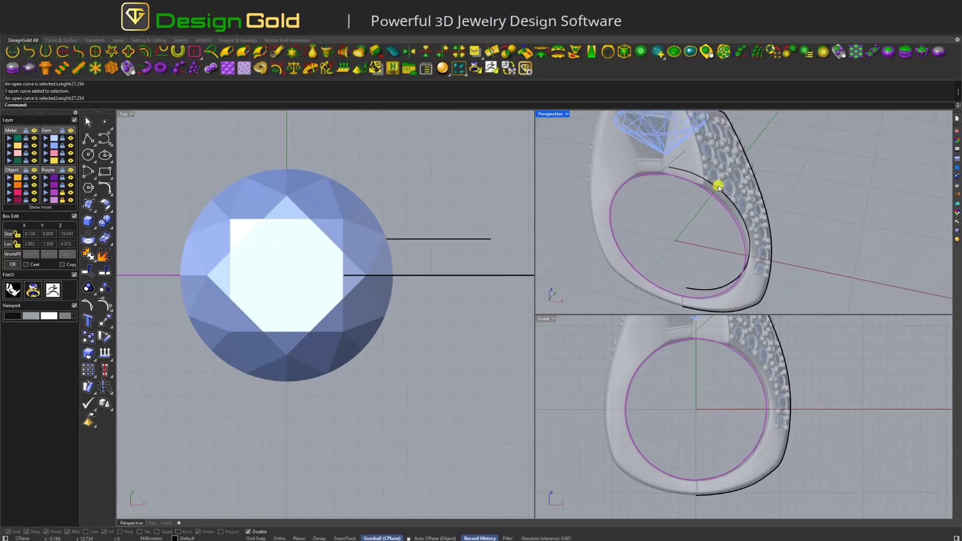
Step: Mirror the shifted inner curve across the X axis to the opposite side of the ring
click(719, 186)
scroll(719, 186, up, 3)
scroll(401, 216, down, 2)
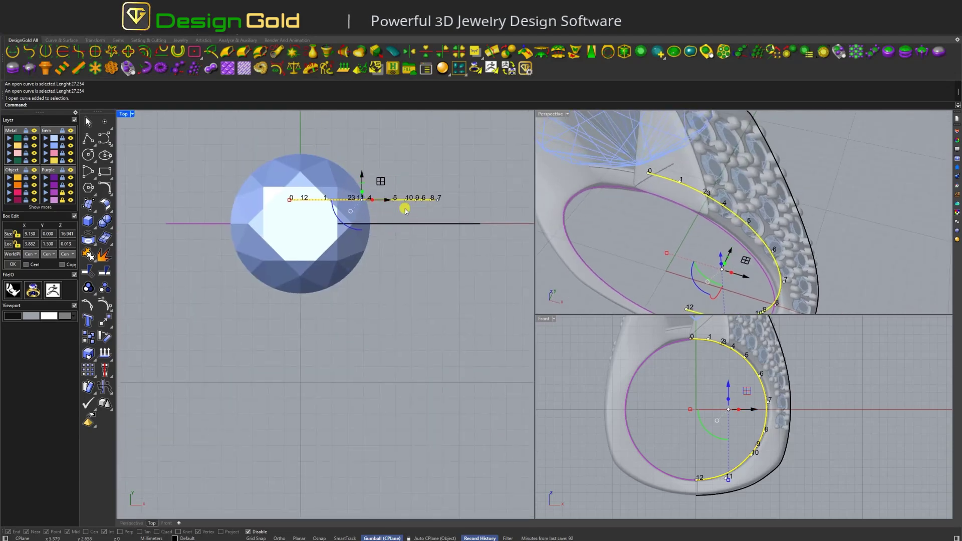
right_drag(431, 170, 397, 177)
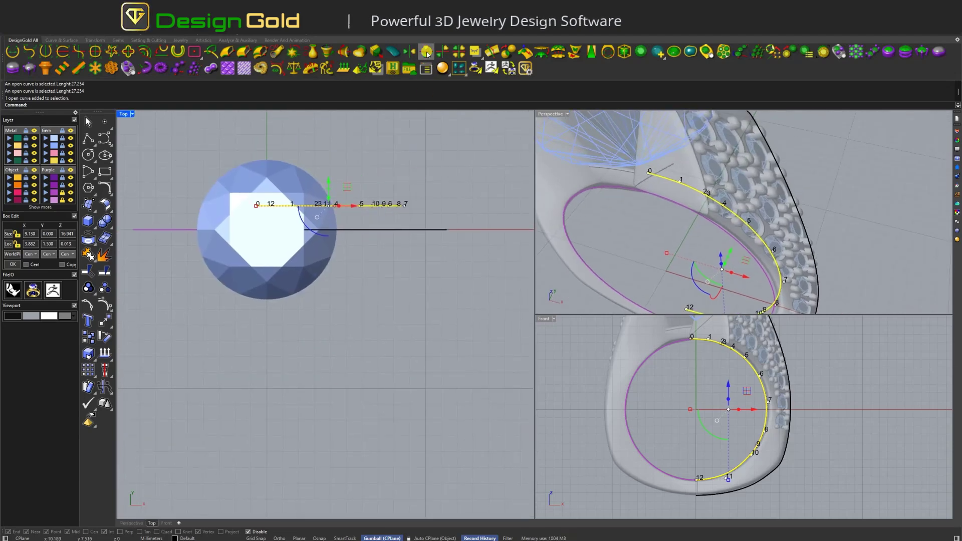
click(427, 54)
key(Escape)
right_drag(720, 226, 694, 204)
click(694, 204)
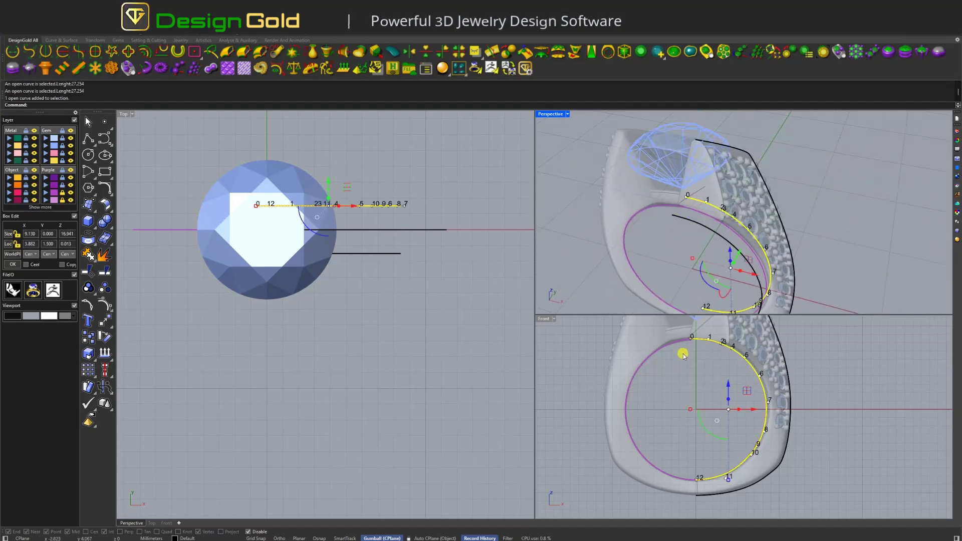
Step: Select the mirrored inner curve on the negative Y side and pick its two uppermost control points, 0 and 1
scroll(683, 213, up, 3)
click(679, 225)
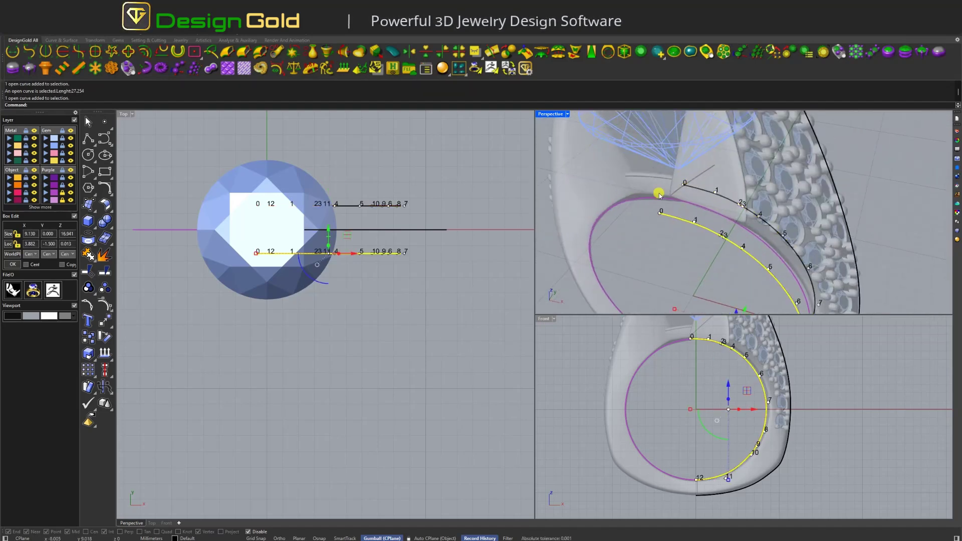
click(710, 337)
scroll(711, 338, up, 3)
click(724, 351)
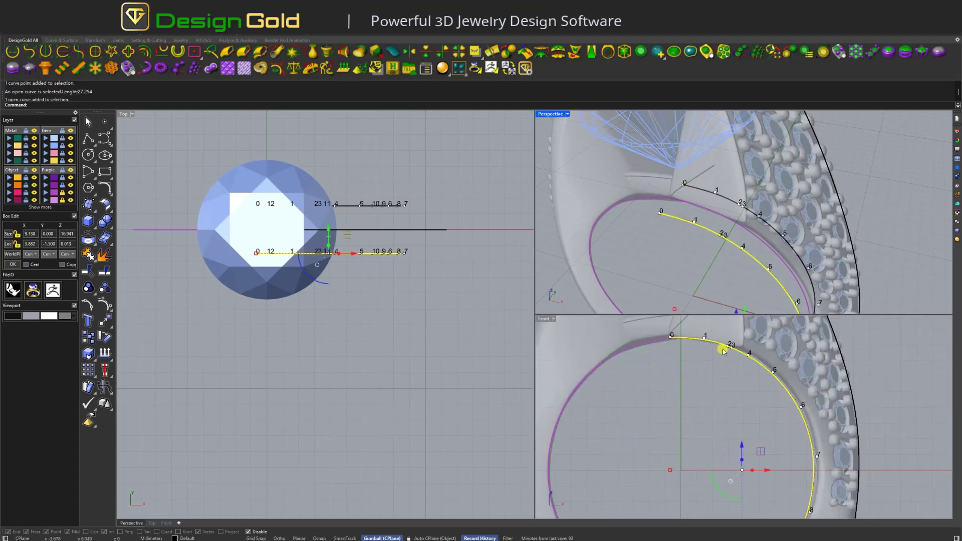
scroll(724, 351, up, 3)
right_drag(682, 230, 725, 193)
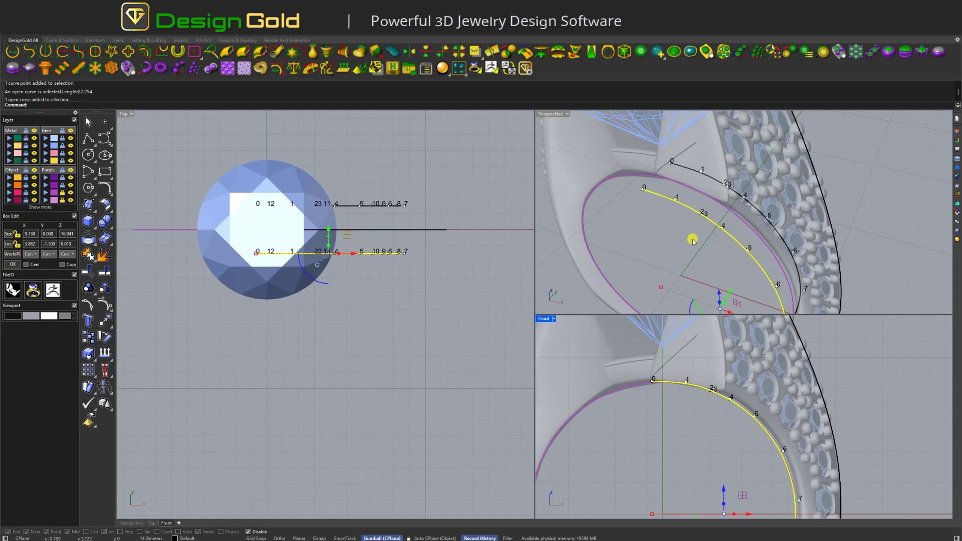
click(642, 194)
scroll(742, 421, up, 2)
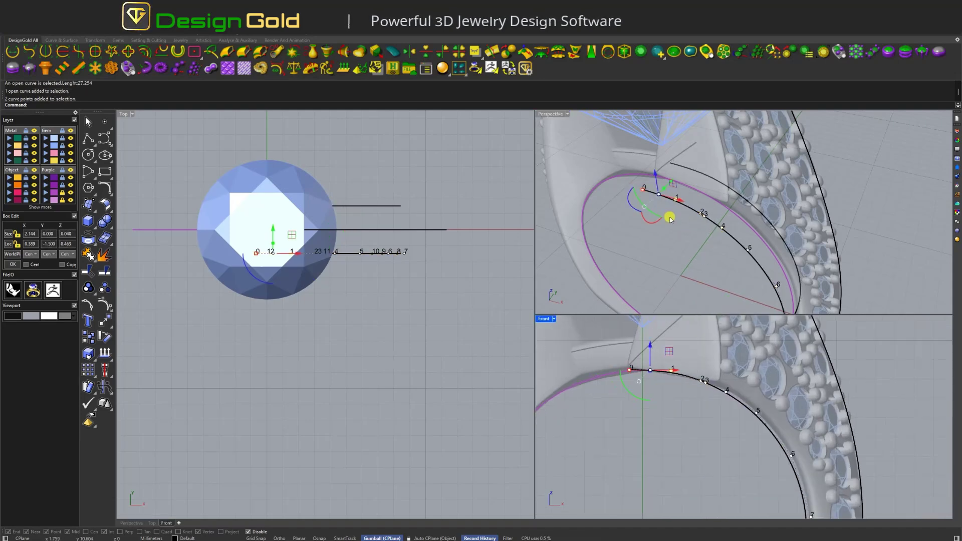
Step: Rotate control points 0 to 4 of the negative-Y inner curve about 7.7° clockwise around the origin
shift+drag(667, 219, 729, 177)
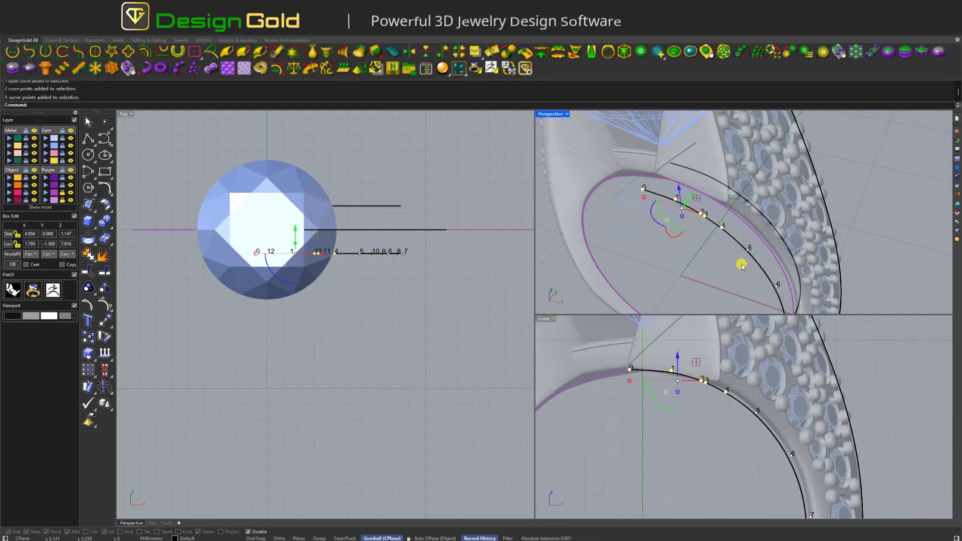
shift+click(727, 392)
right_drag(700, 391, 698, 405)
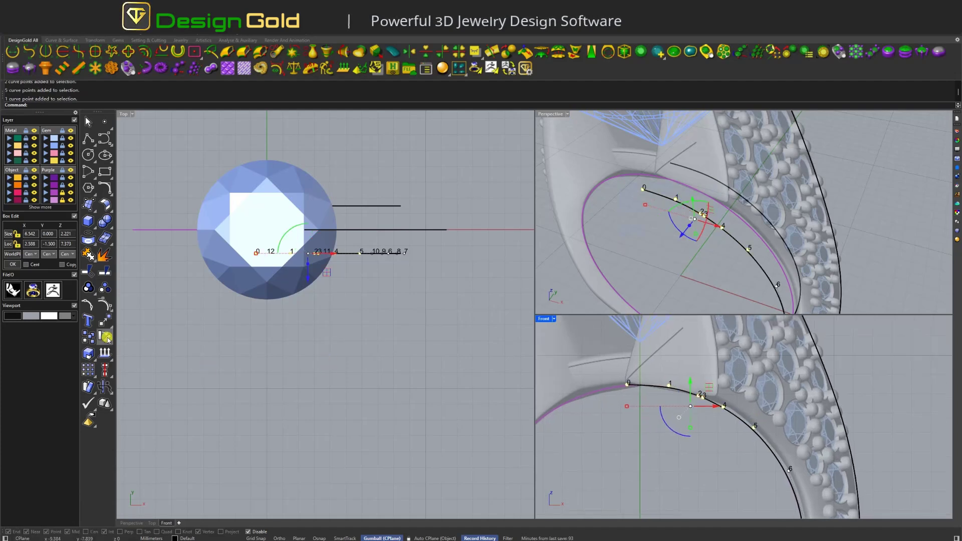
key(ctrl+r)
text(0)
scroll(702, 402, down, 3)
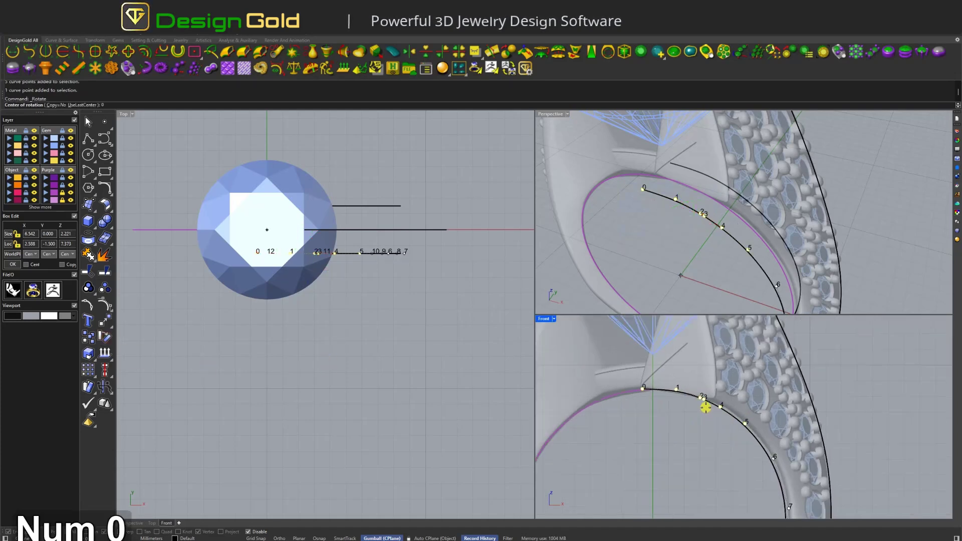
key(Return)
click(700, 344)
click(685, 361)
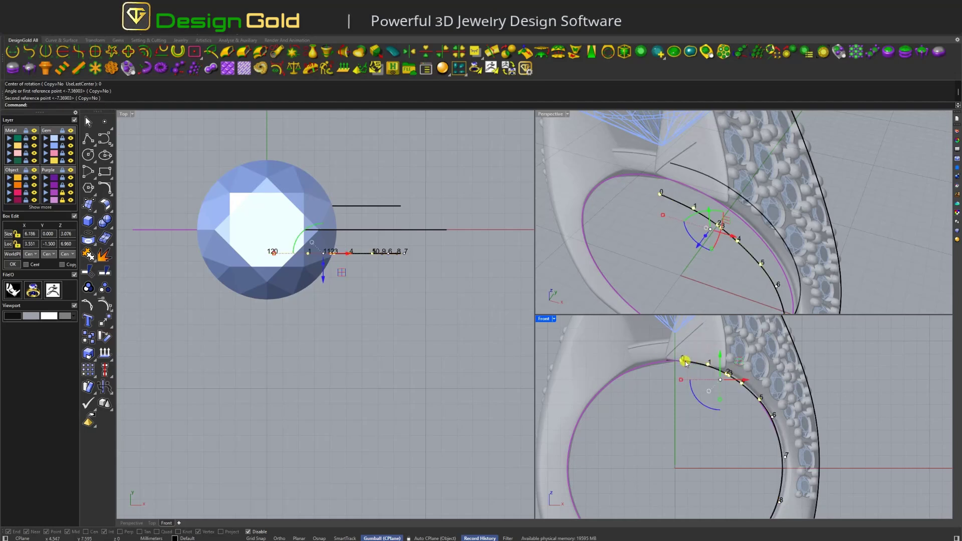
Step: Rotate the same upper control points, 0 to 4, a further 6.5° or so clockwise around the origin
drag(656, 346, 752, 394)
scroll(737, 380, up, 2)
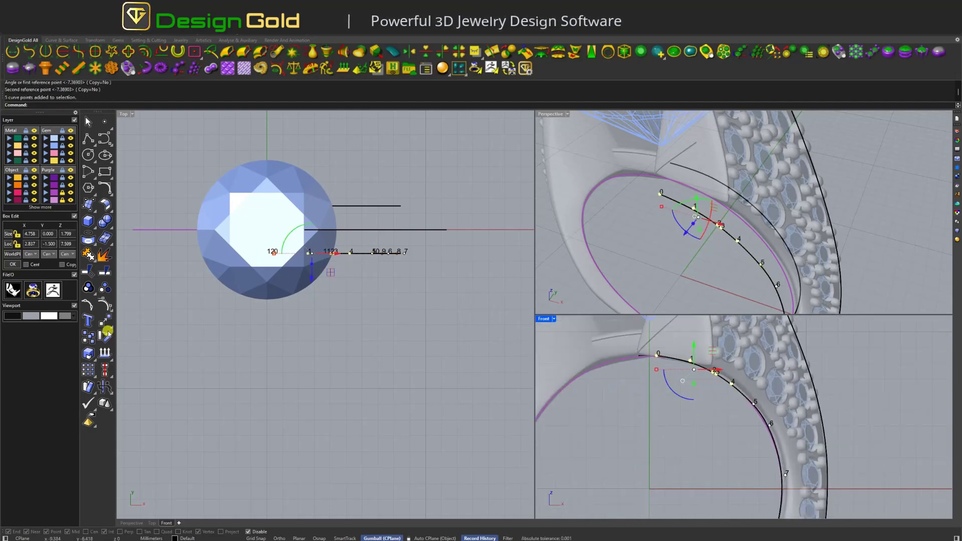
key(Return)
text(0)
key(Return)
click(669, 379)
click(666, 345)
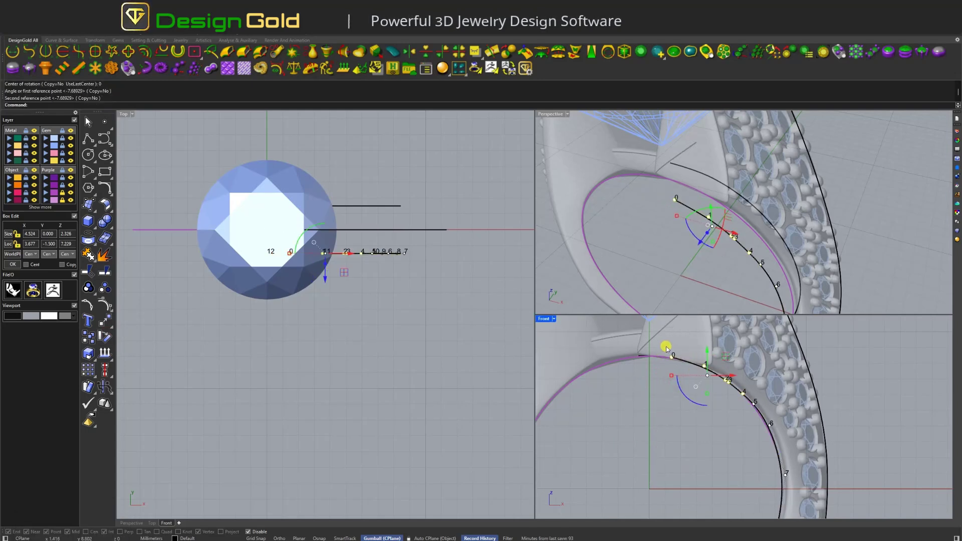
Step: Rotate control point 0 about 10.1° clockwise around the origin, and turn the curve's end points further along the finger circle
drag(666, 346, 689, 369)
key(Return)
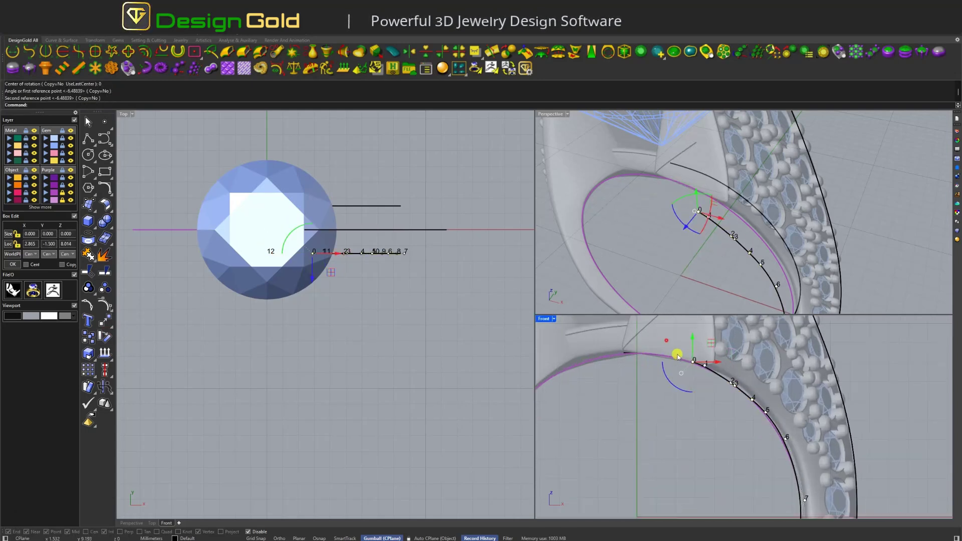
scroll(682, 356, up, 1)
text(0)
key(Return)
scroll(750, 366, up, 1)
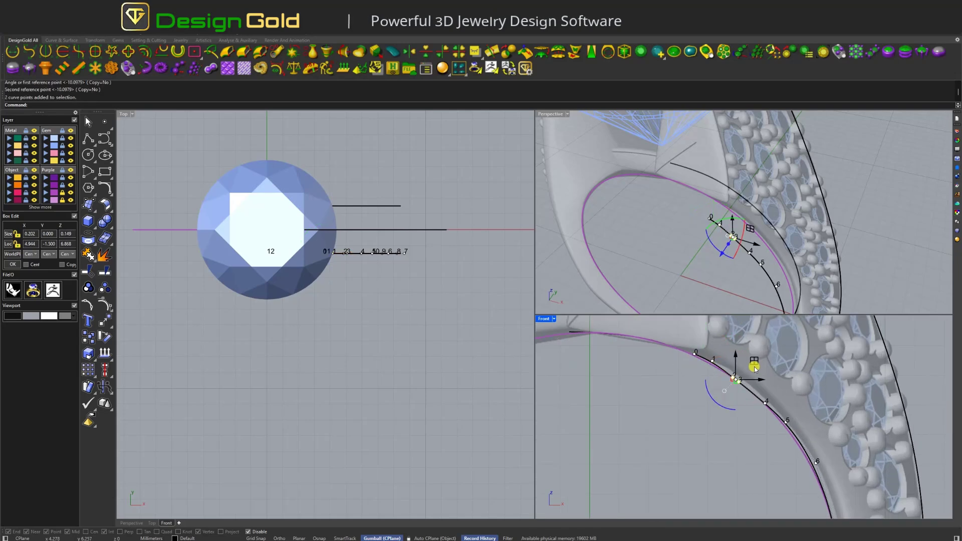
Step: Rotate control points 2 and 3 and the end points 0 and 1 slightly around the origin to even out their spacing
key(Return)
text(0)
key(Return)
text(0)
key(Return)
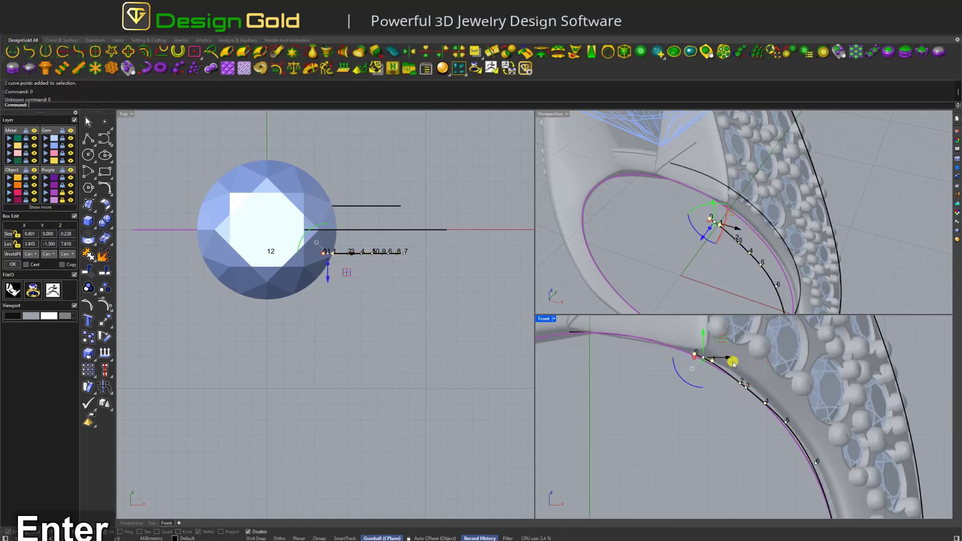
scroll(698, 365, up, 3)
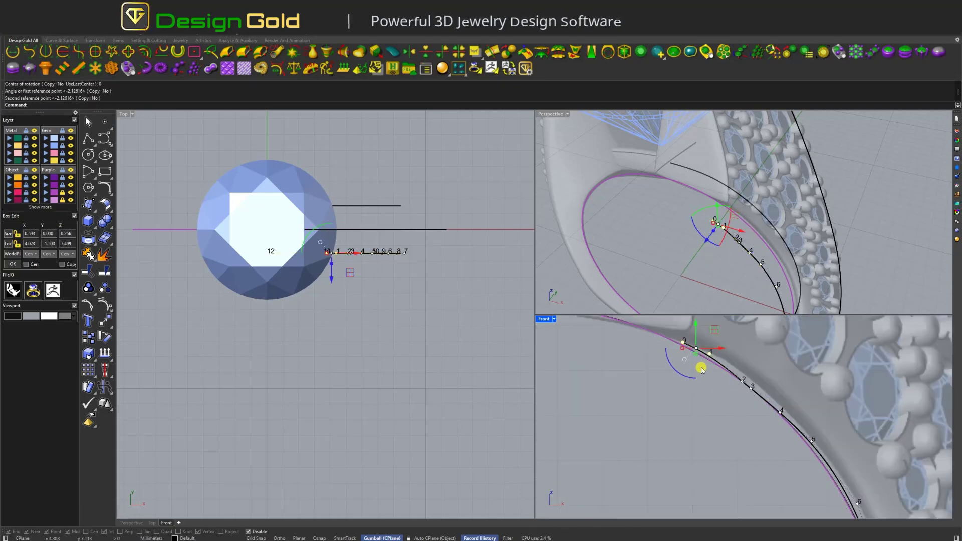
Step: Adjust individual control points of the negative-Y inner curve so its upper part follows the finger circle
click(706, 339)
key(Escape)
scroll(785, 397, down, 3)
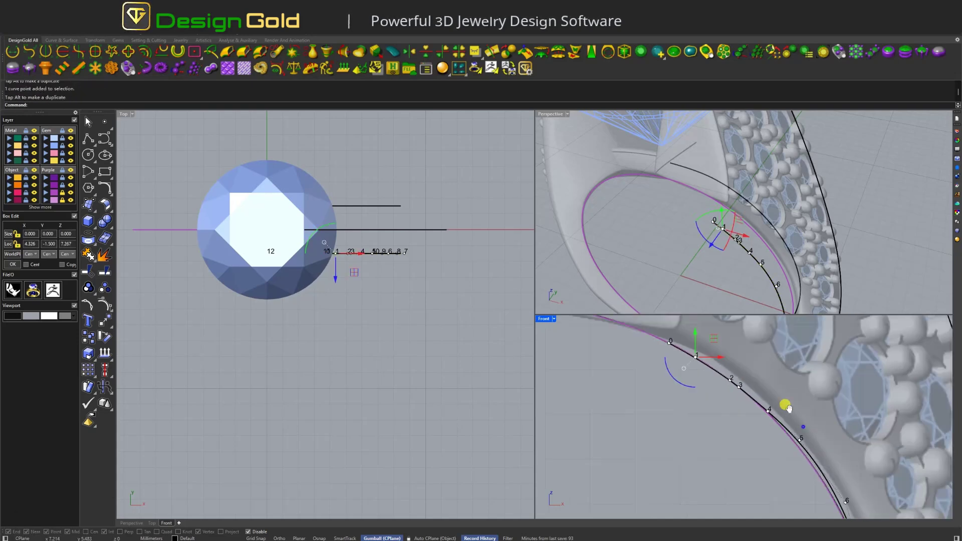
drag(759, 372, 780, 410)
click(812, 455)
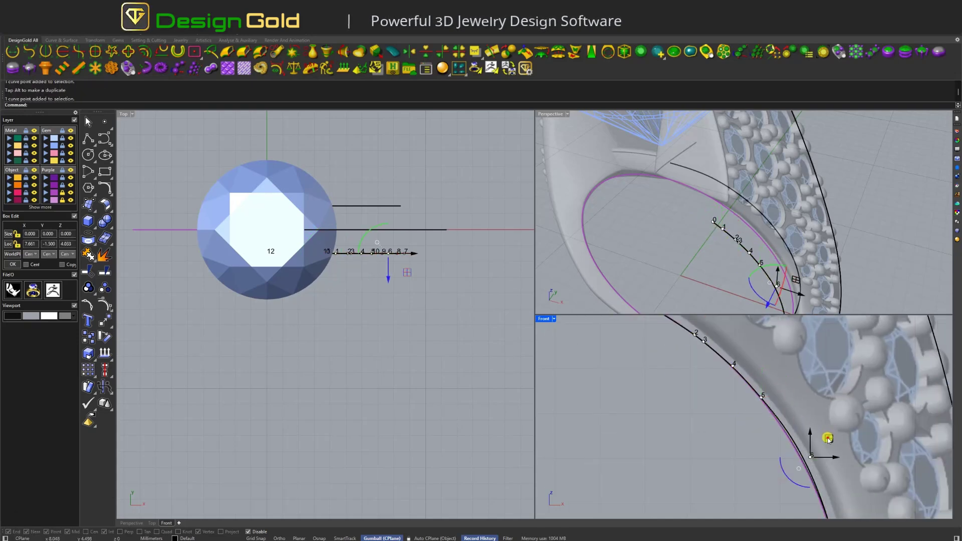
Step: Select both inner curves to show their control points and compare their upper ends in the Top and Perspective views
right_drag(742, 265, 712, 216)
click(716, 202)
shift+click(728, 195)
shift+click(725, 206)
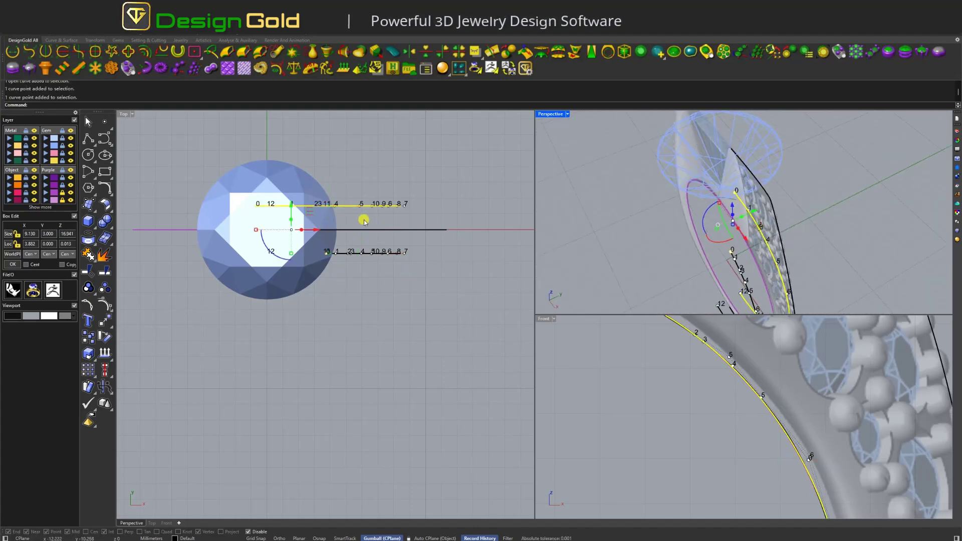
right_drag(282, 204, 360, 184)
right_drag(706, 210, 729, 236)
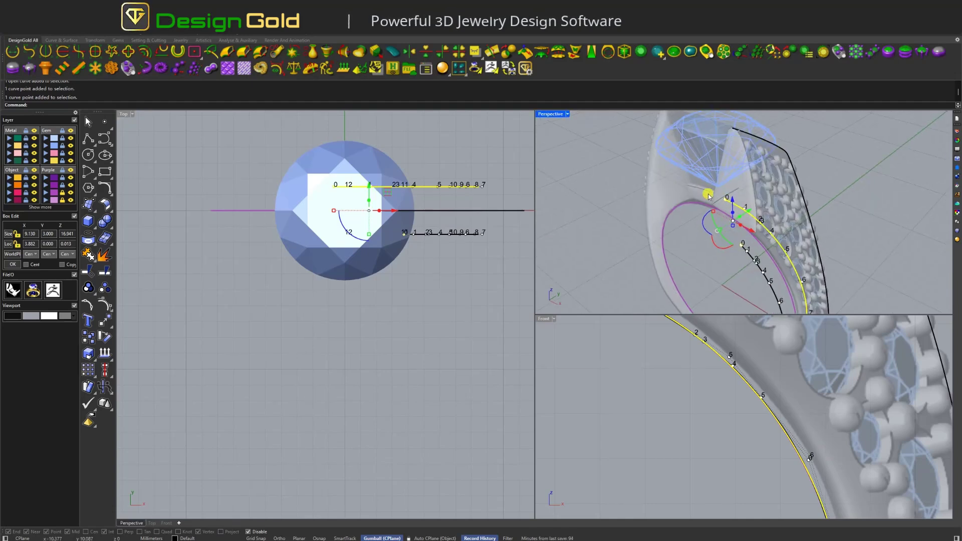
shift+click(733, 242)
click(407, 193)
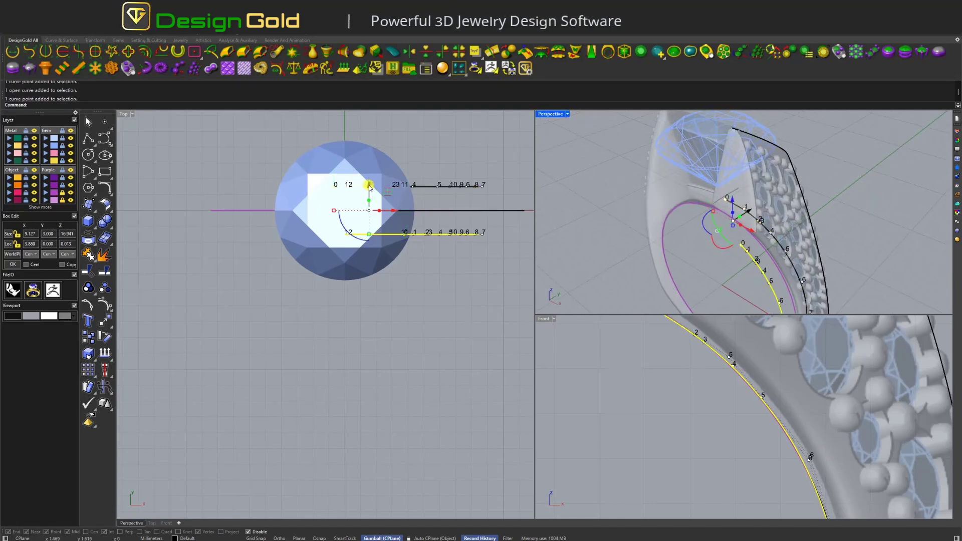
Step: Bend the upper ends of both inner curves toward negative Y by moving their first control points
right_drag(757, 261, 748, 250)
click(734, 167)
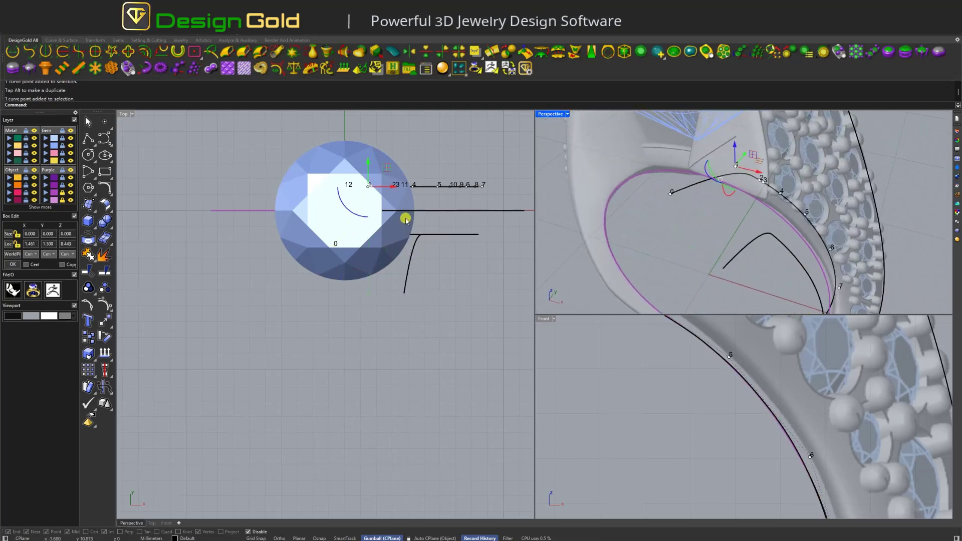
drag(370, 163, 370, 188)
Step: Pull the outer curve's top end point about 6.4 mm toward negative Y, and move its second point into a straight slope
right_drag(738, 249, 740, 184)
click(732, 149)
click(350, 219)
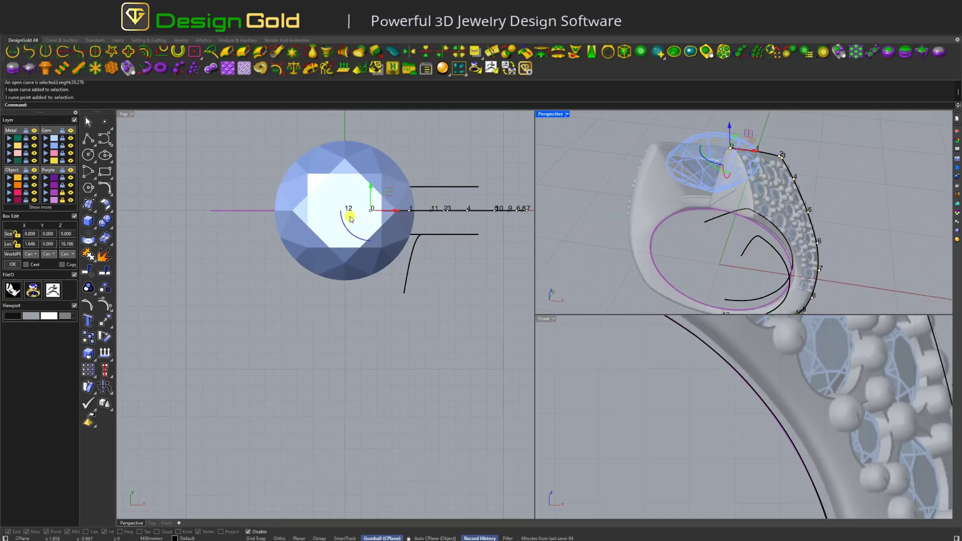
drag(370, 213, 365, 279)
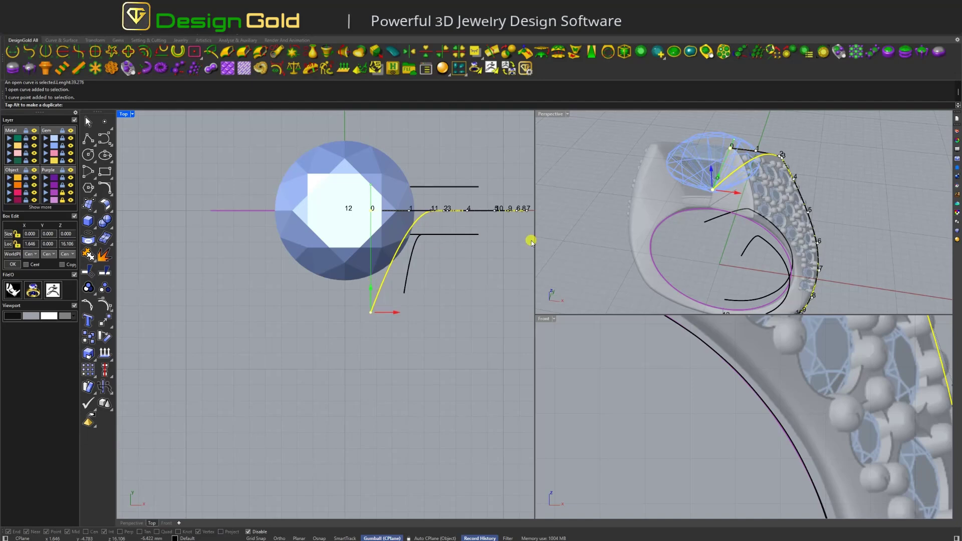
click(756, 150)
drag(404, 205, 416, 241)
right_drag(416, 240, 404, 267)
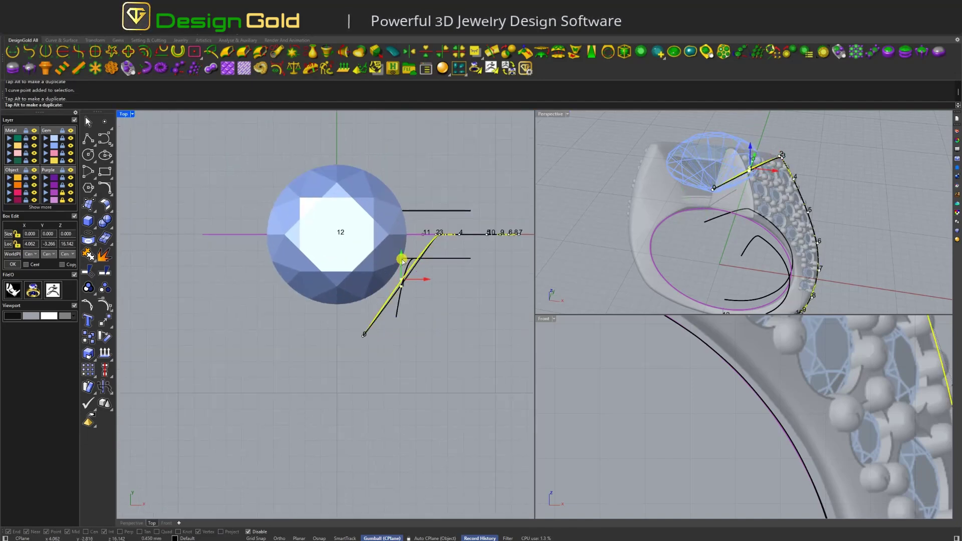
Step: Select the negative-Y inner curve and change the Front view to a Right view focused on the curve's upper bend
right_drag(740, 241, 758, 275)
shift+click(808, 408)
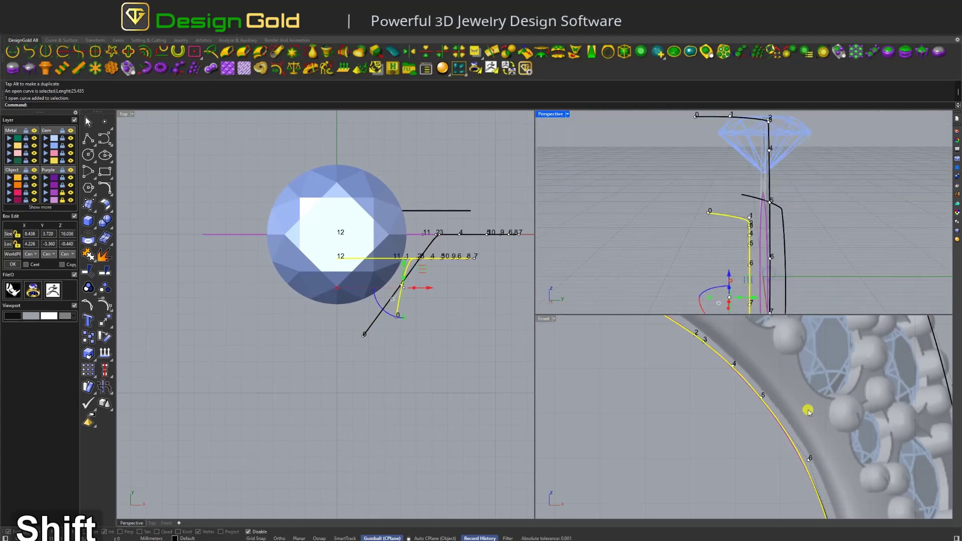
scroll(785, 316, down, 4)
scroll(782, 306, up, 4)
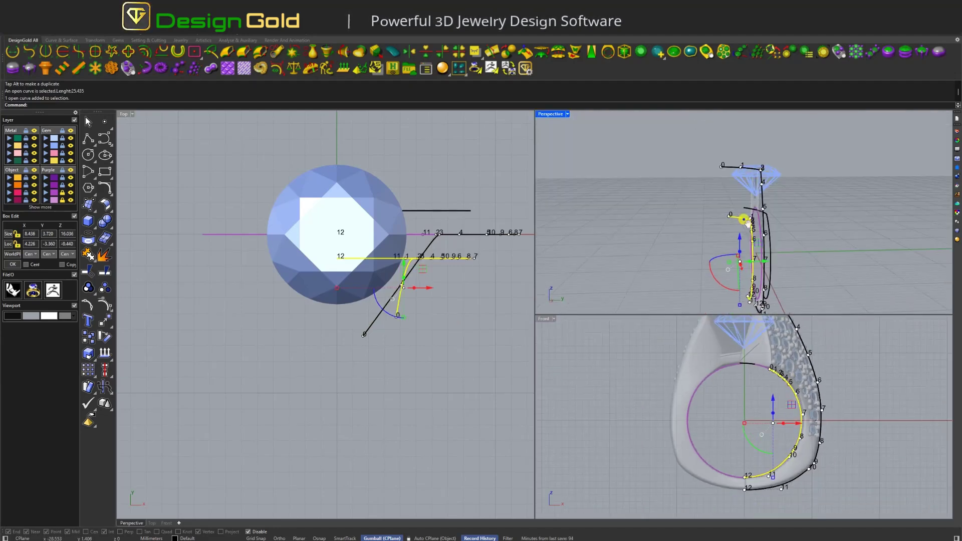
right_drag(786, 350, 744, 355)
key(space)
scroll(698, 375, up, 5)
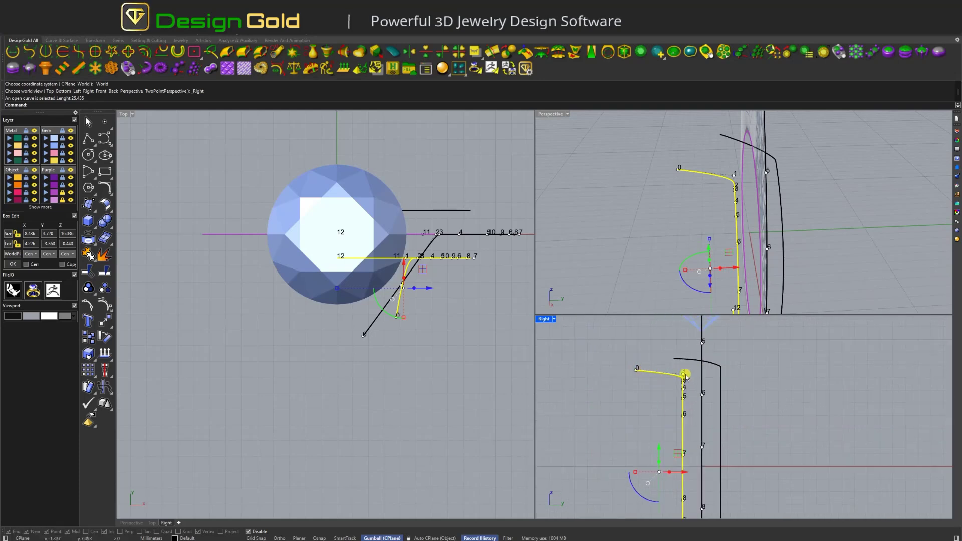
Step: Move control points 1 to 4 of the negative-Y inner curve in the Right view to round off its sharp corner
click(682, 371)
click(685, 385)
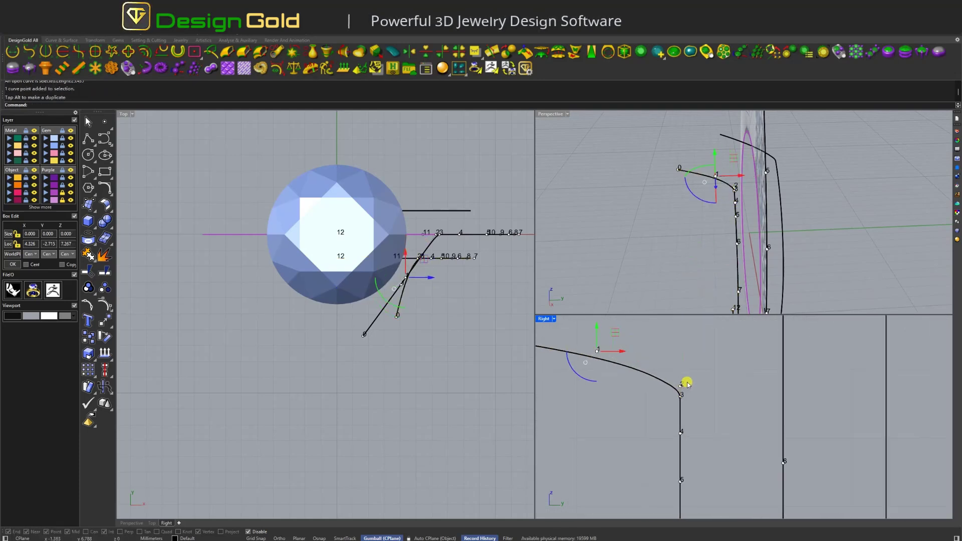
drag(699, 380, 663, 367)
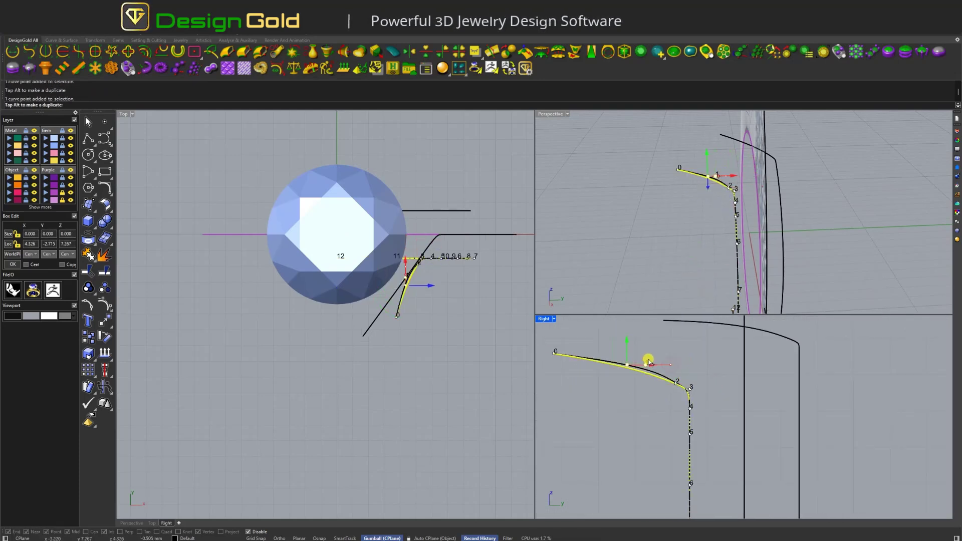
scroll(675, 374, down, 2)
scroll(700, 385, up, 2)
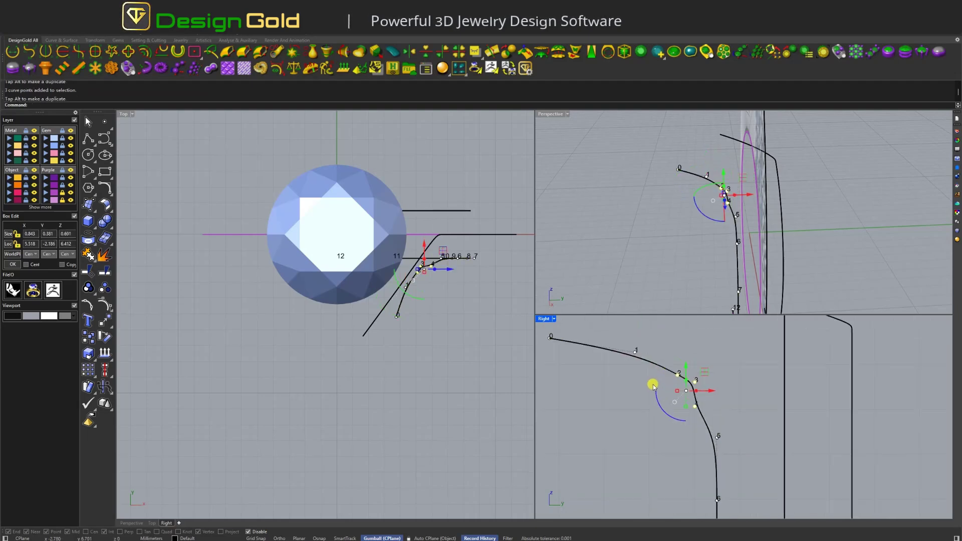
Step: Shift control points 1, 2, 3, 5 and 6 of the inner curve toward negative Y to soften the bend
click(698, 369)
drag(698, 370, 613, 352)
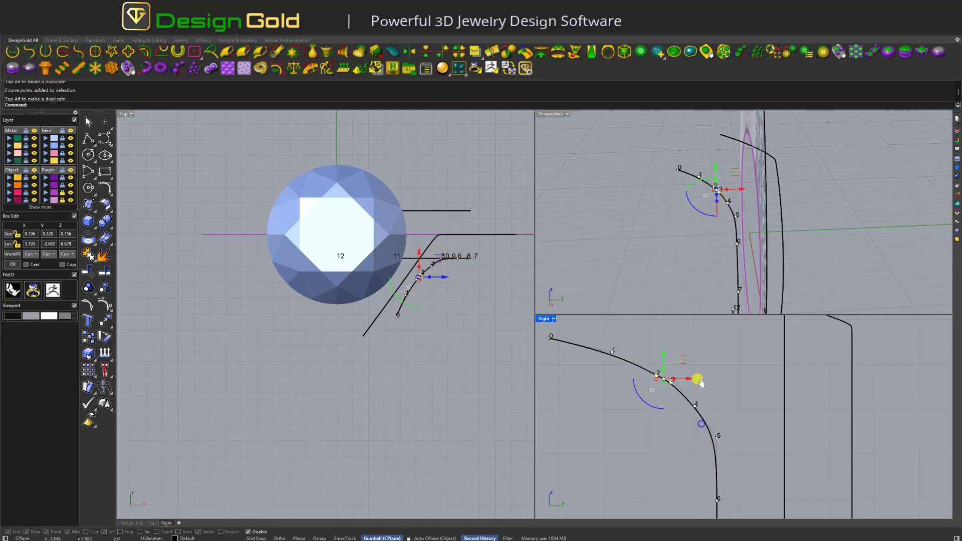
scroll(701, 383, down, 2)
click(711, 431)
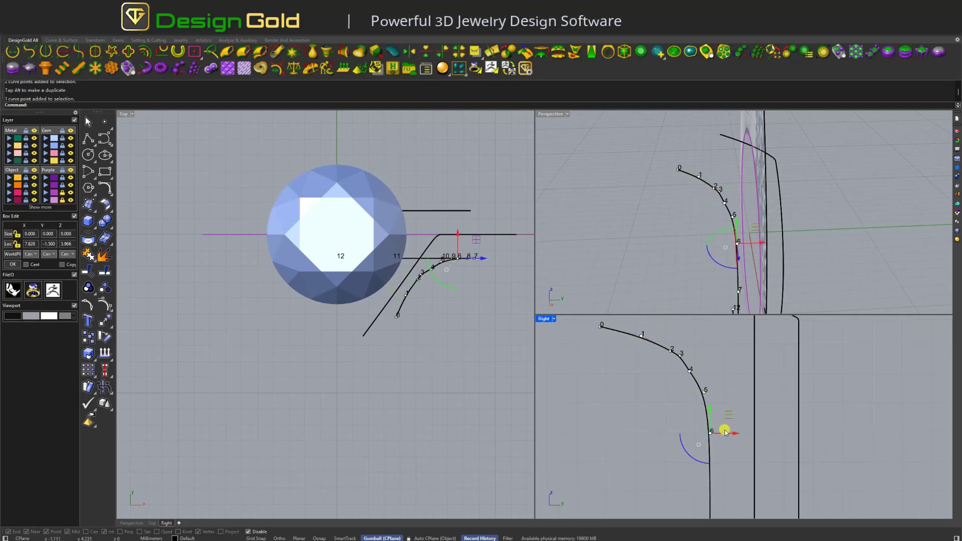
click(705, 391)
drag(720, 393, 712, 393)
scroll(649, 365, up, 2)
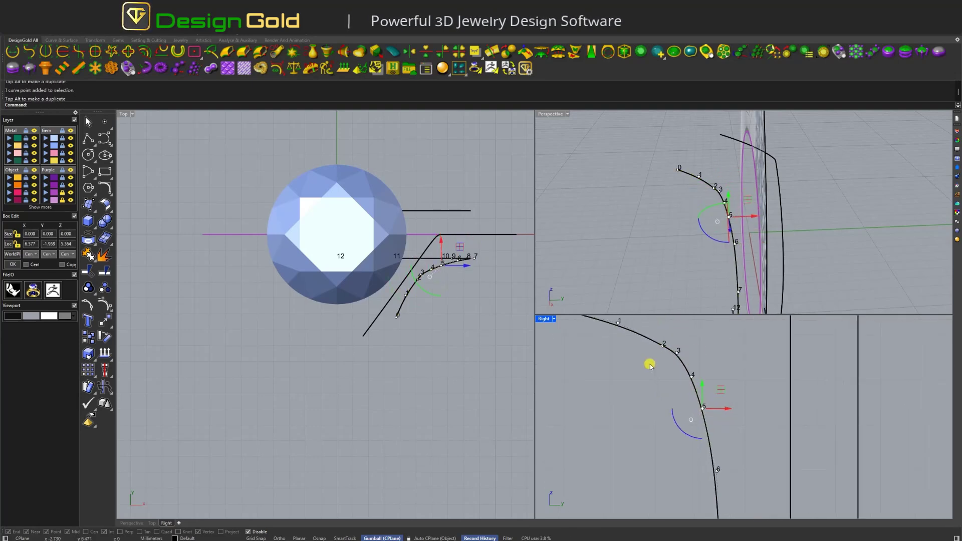
Step: Fine-tune control points 2 to 4 of the negative-Y inner curve in the Right view to smooth its upper bend
drag(648, 366, 668, 371)
scroll(665, 383, up, 1)
scroll(668, 372, up, 1)
click(680, 384)
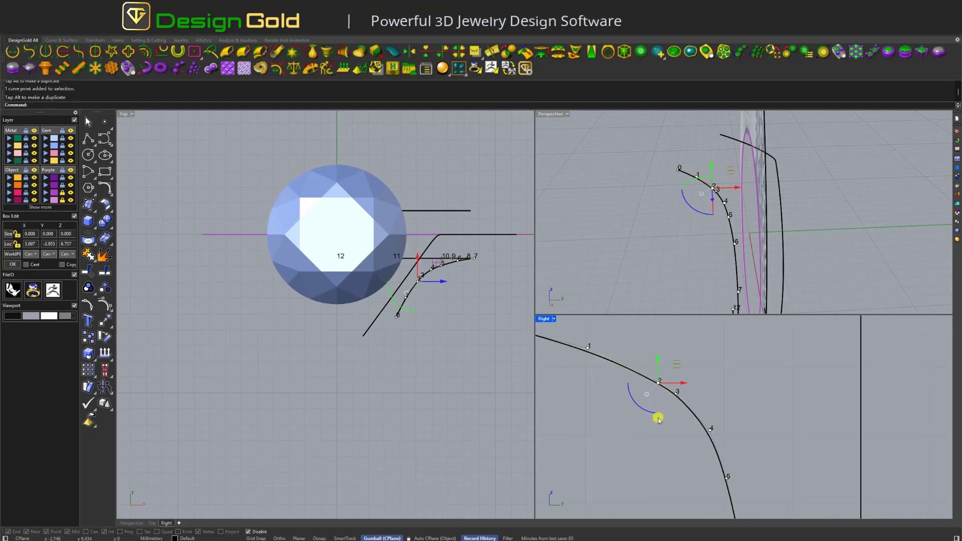
click(677, 393)
drag(699, 448, 717, 368)
scroll(718, 367, down, 2)
click(713, 382)
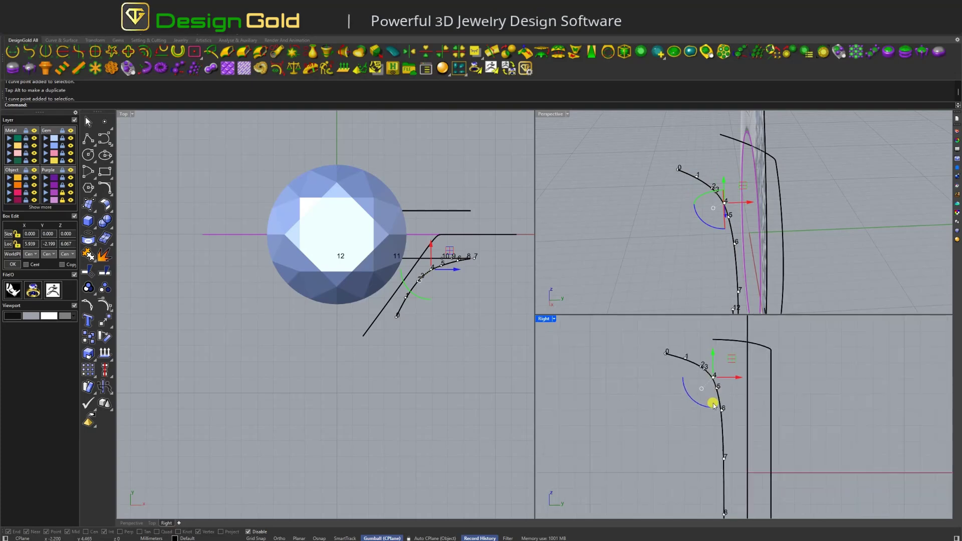
scroll(404, 303, up, 1)
click(704, 379)
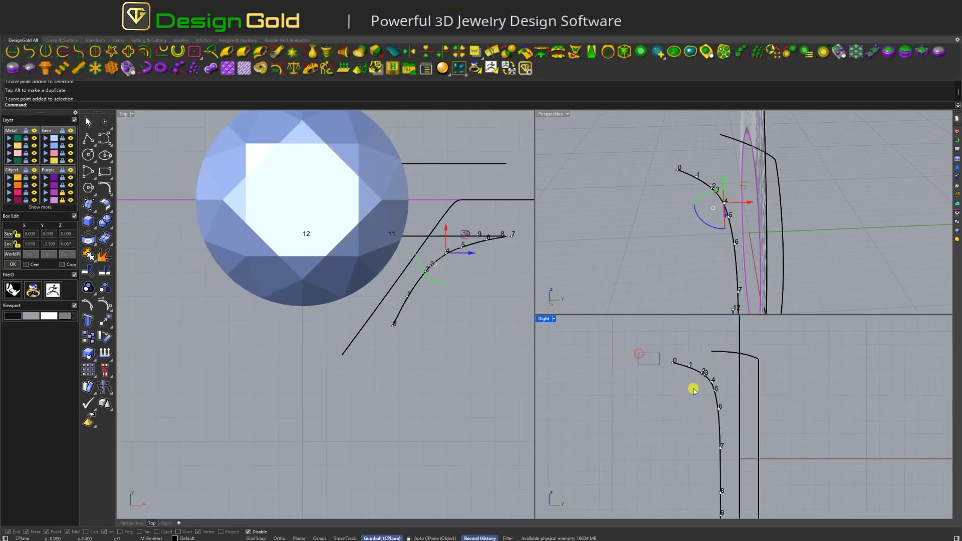
Step: Move control points 0 to 4 of the negative-Y inner curve together further toward negative Y
drag(694, 391, 685, 363)
scroll(707, 382, up, 1)
scroll(421, 301, up, 3)
scroll(456, 280, down, 3)
scroll(425, 290, up, 2)
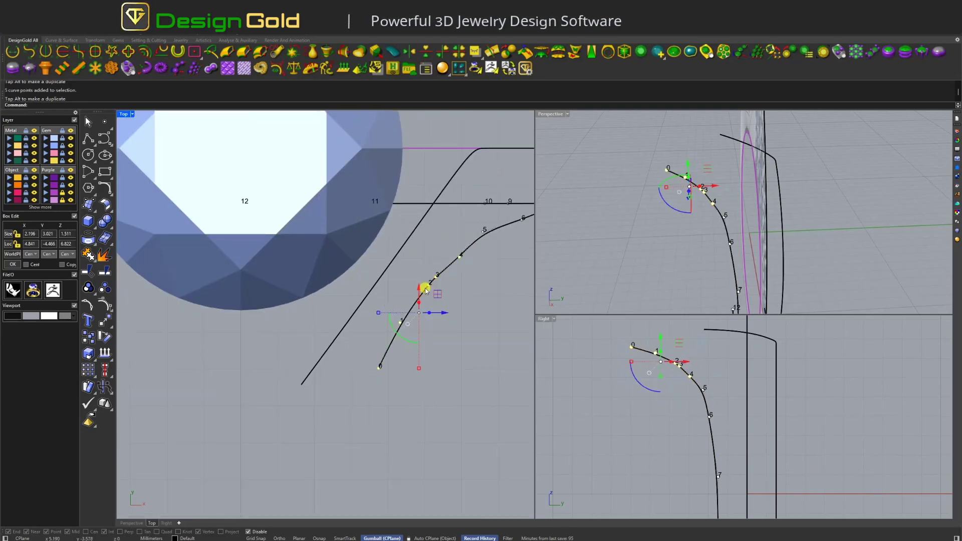
Step: Align control points 0 to 3 of the negative-Y inner curve in the Top view into a straight slope parallel to the outer curve
scroll(425, 290, up, 2)
drag(351, 369, 412, 304)
scroll(689, 394, up, 4)
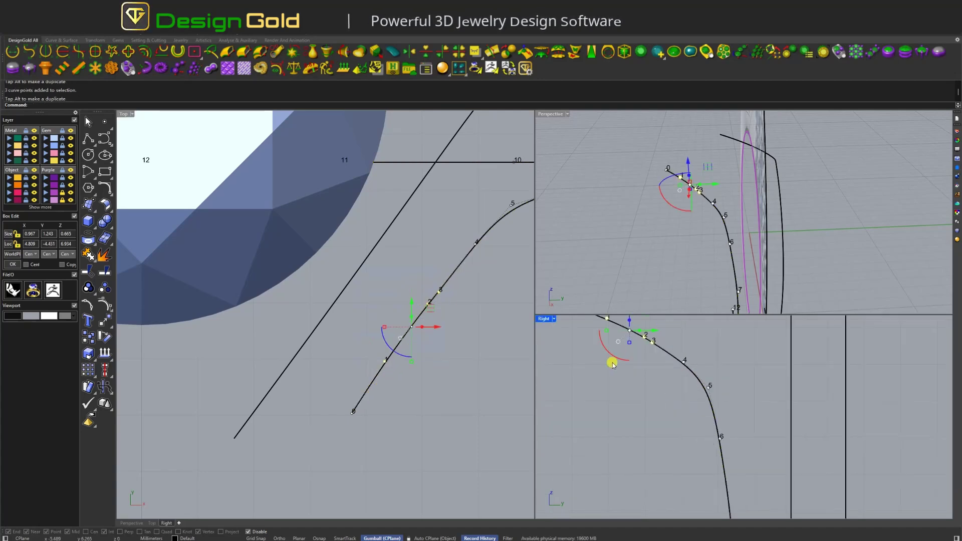
click(410, 306)
scroll(409, 296, up, 2)
click(423, 275)
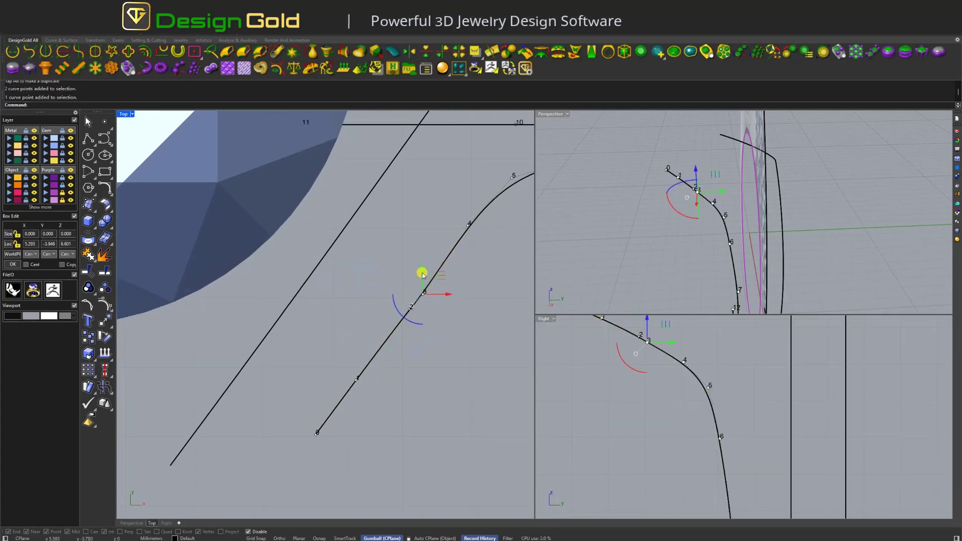
shift+click(411, 303)
drag(423, 281, 422, 307)
scroll(422, 306, down, 1)
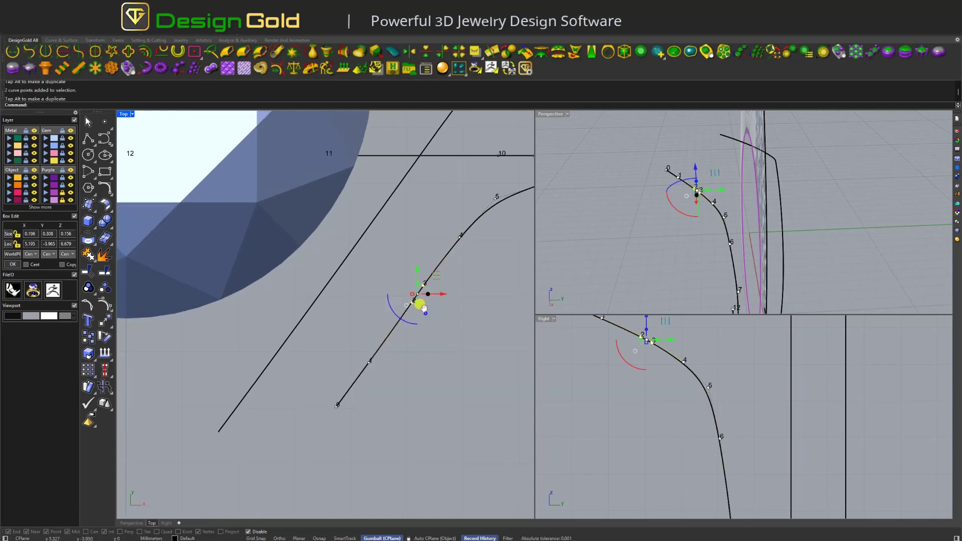
click(349, 371)
scroll(691, 412, down, 4)
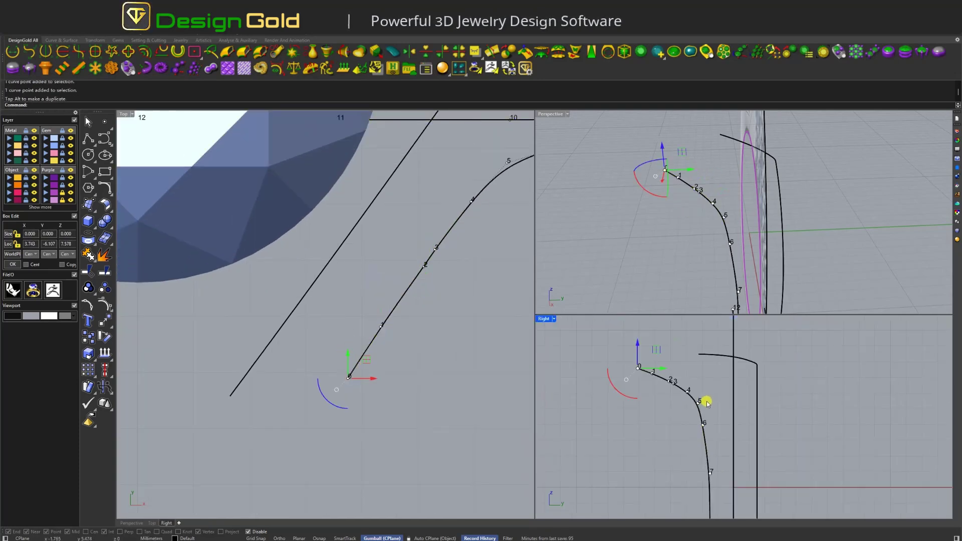
Step: Nudge control point 6 of the negative-Y inner curve slightly toward positive Y and end point editing
scroll(694, 404, up, 1)
key(Escape)
click(698, 387)
click(702, 387)
scroll(707, 391, up, 1)
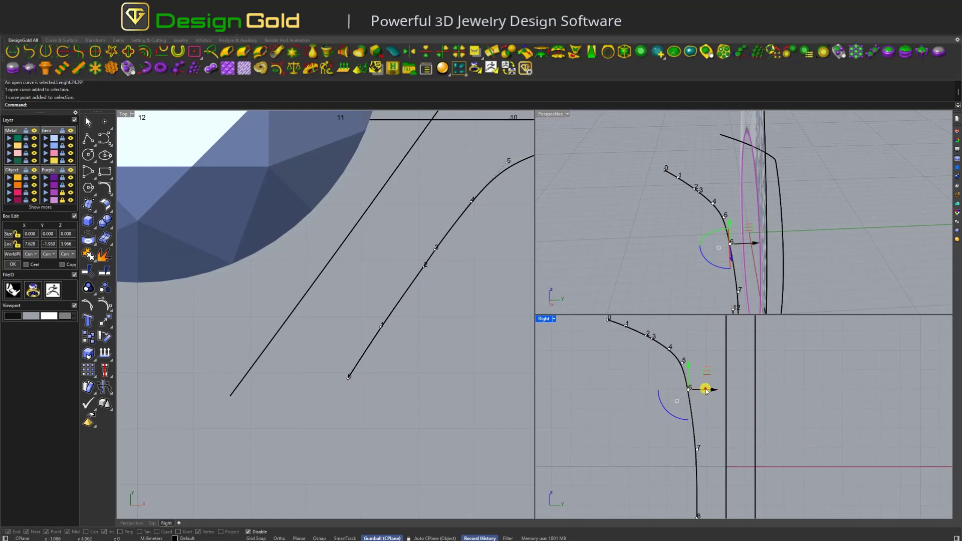
scroll(707, 393, down, 2)
key(Escape)
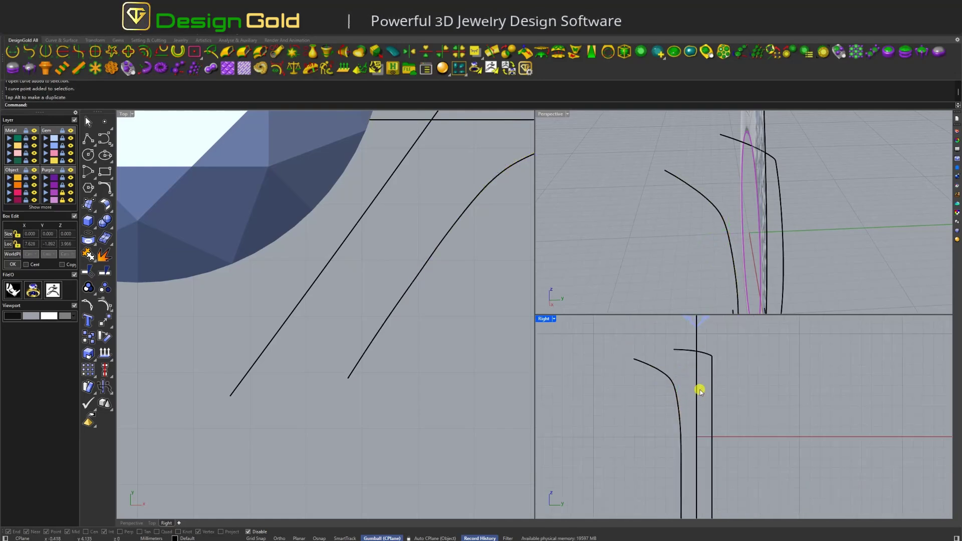
scroll(709, 403, down, 1)
scroll(699, 446, up, 3)
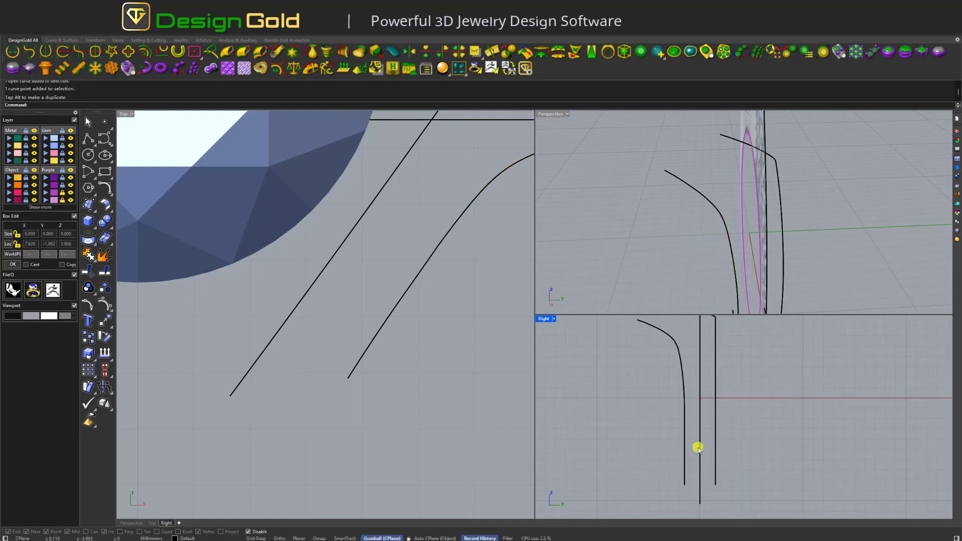
Step: Shift control points 0 to 6 of the negative-Y inner curve about 0.12 mm toward negative Y and blend point 7 in the same direction
click(686, 386)
scroll(619, 333, up, 1)
drag(618, 333, 698, 371)
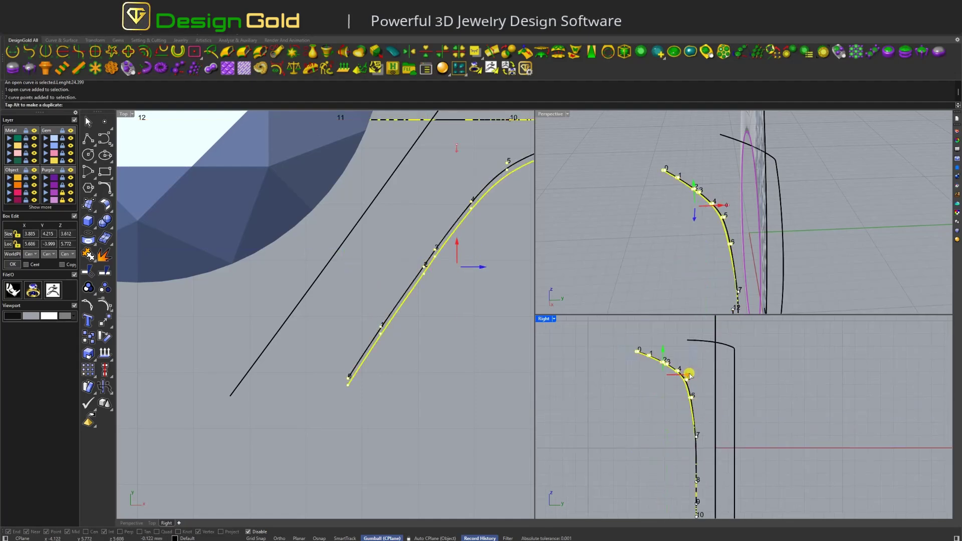
click(696, 435)
scroll(711, 407, up, 1)
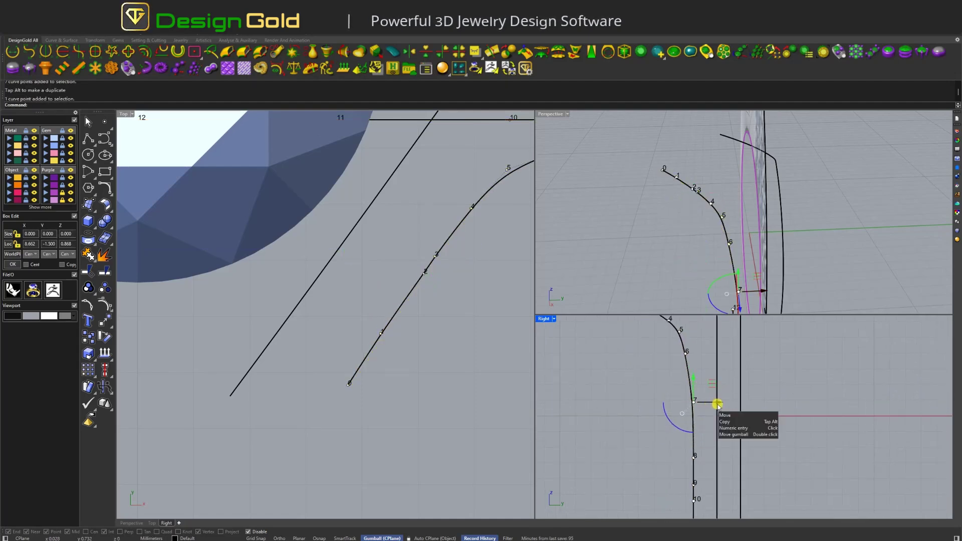
drag(718, 404, 715, 404)
right_drag(695, 351, 714, 406)
drag(623, 338, 702, 399)
scroll(401, 260, down, 8)
key(Escape)
Step: Move the outer curve's control point 1 about 0.3 mm toward negative Y
right_drag(834, 221, 717, 189)
shift+click(718, 189)
scroll(734, 191, down, 3)
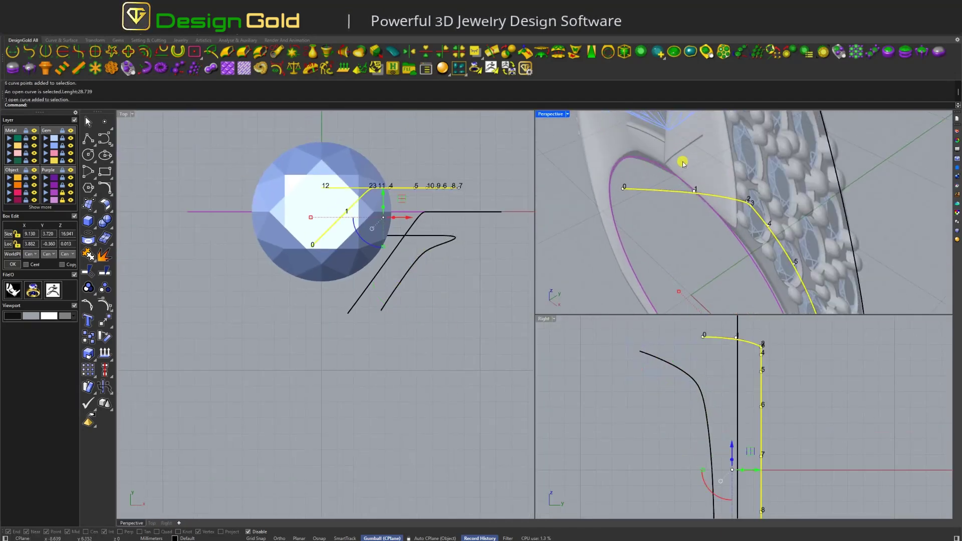
click(681, 157)
right_drag(681, 158, 741, 150)
click(421, 218)
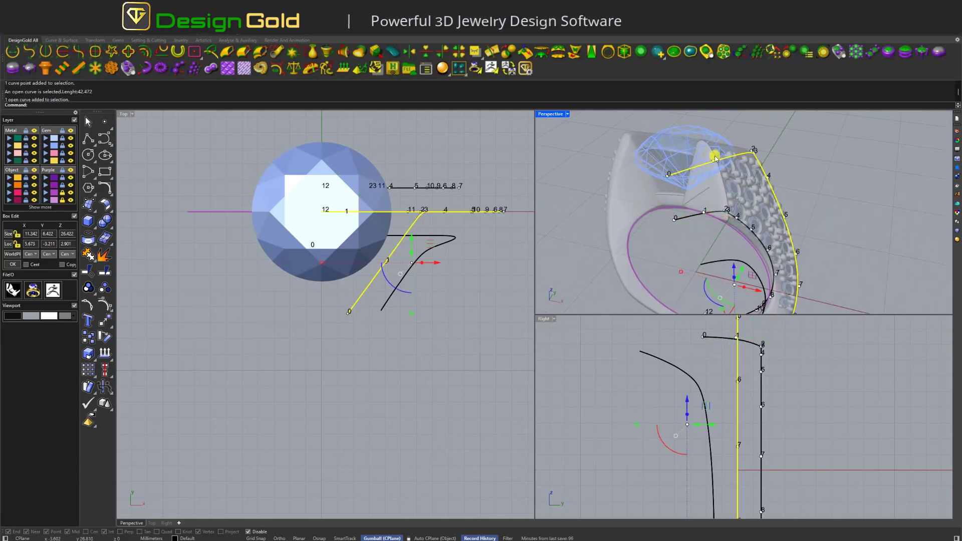
click(714, 160)
right_drag(702, 193, 737, 301)
scroll(741, 359, down, 3)
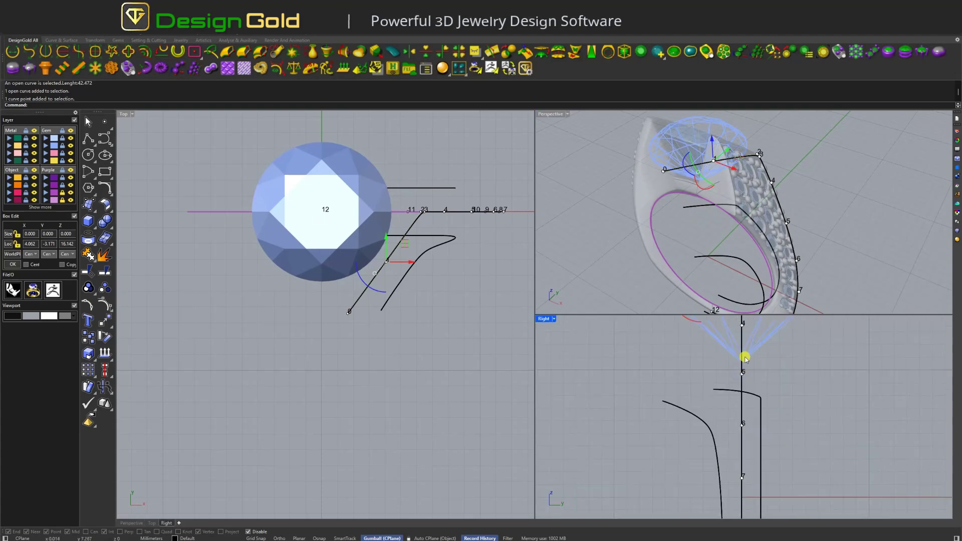
drag(718, 393, 715, 392)
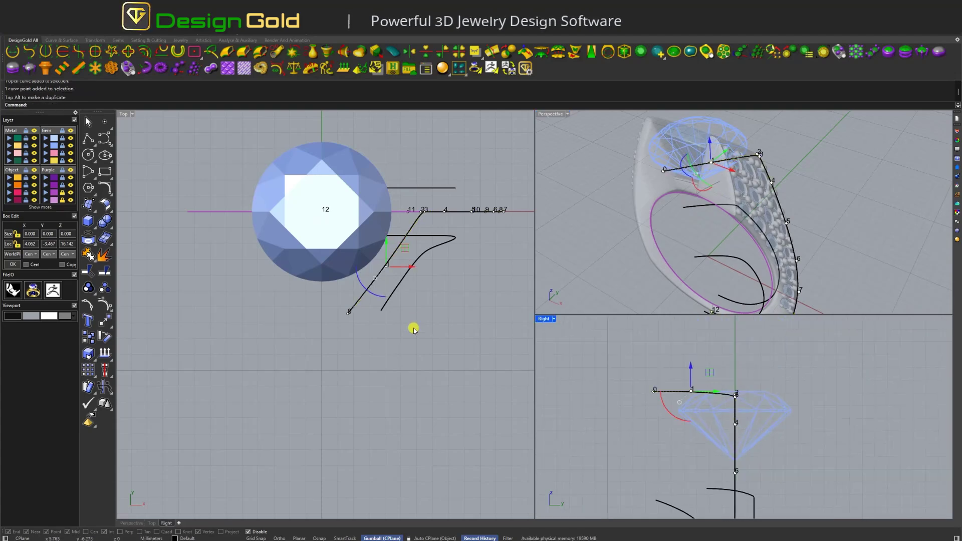
scroll(413, 327, up, 3)
right_drag(672, 359, 672, 329)
Step: Move points 0 and 1 of the positive-Y inner curve about 2.2 mm toward negative Y, and pull point 1 partly back in line
right_drag(722, 210, 700, 217)
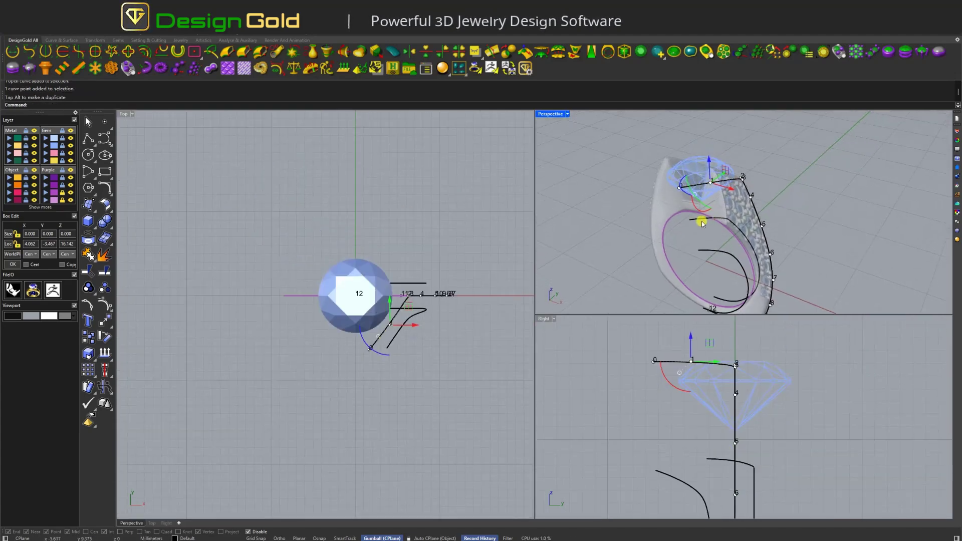
click(705, 236)
scroll(705, 236, up, 3)
scroll(396, 285, up, 4)
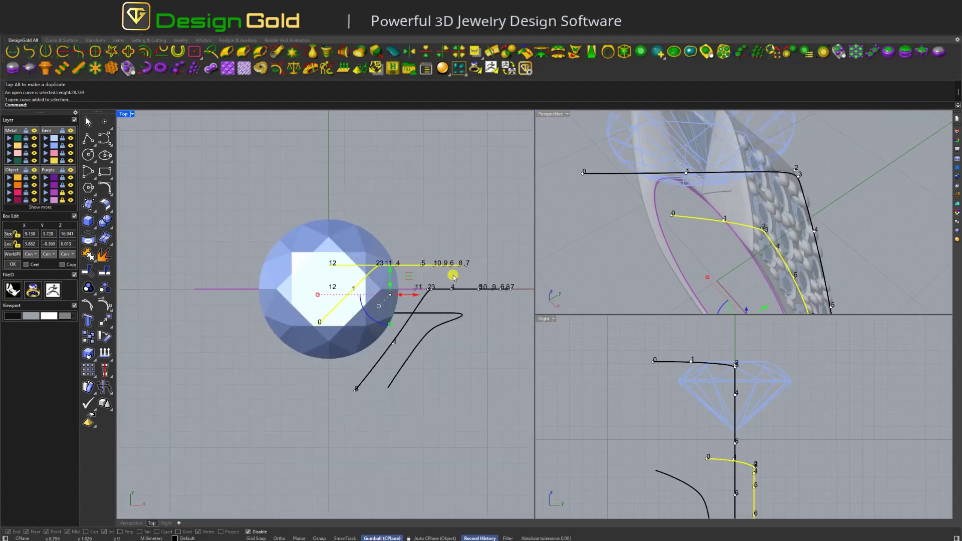
right_drag(729, 256, 775, 236)
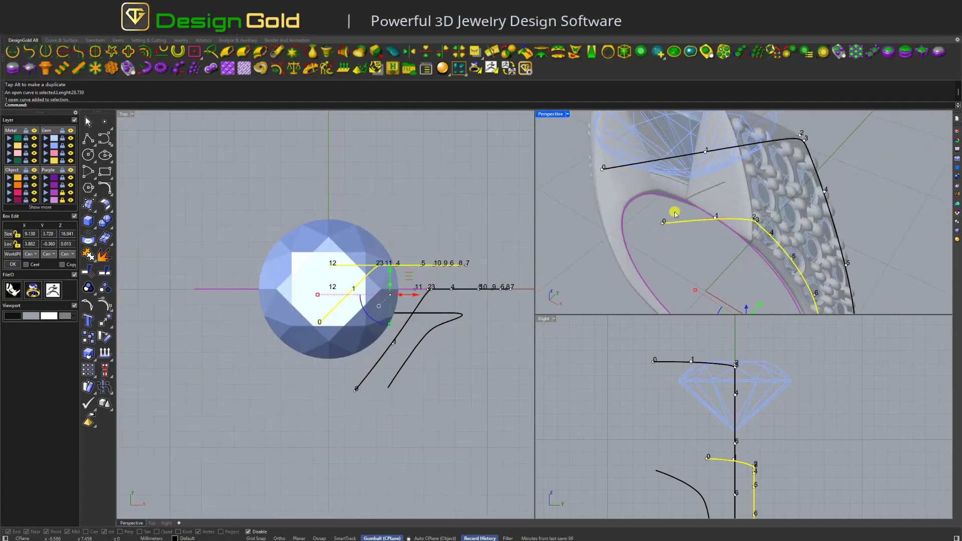
drag(653, 242, 727, 210)
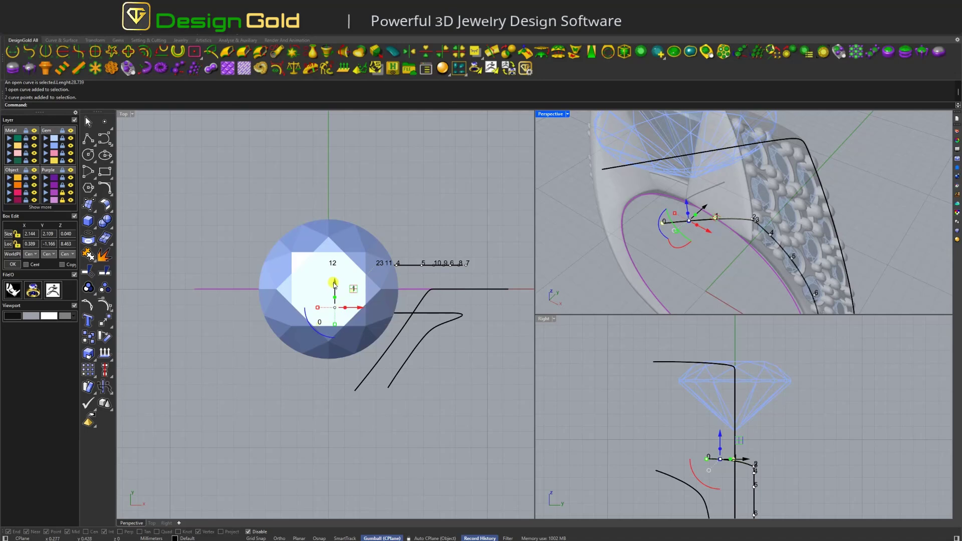
drag(335, 285, 333, 325)
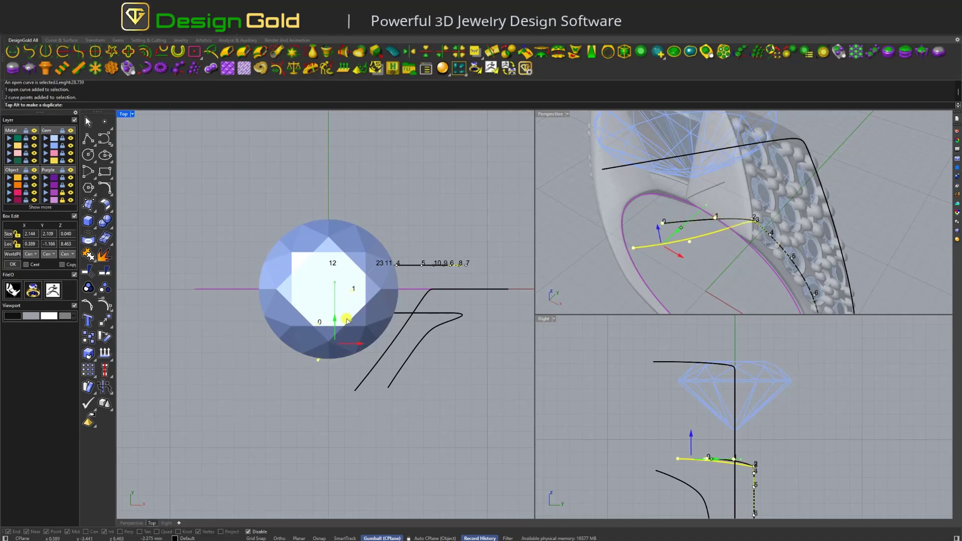
click(690, 242)
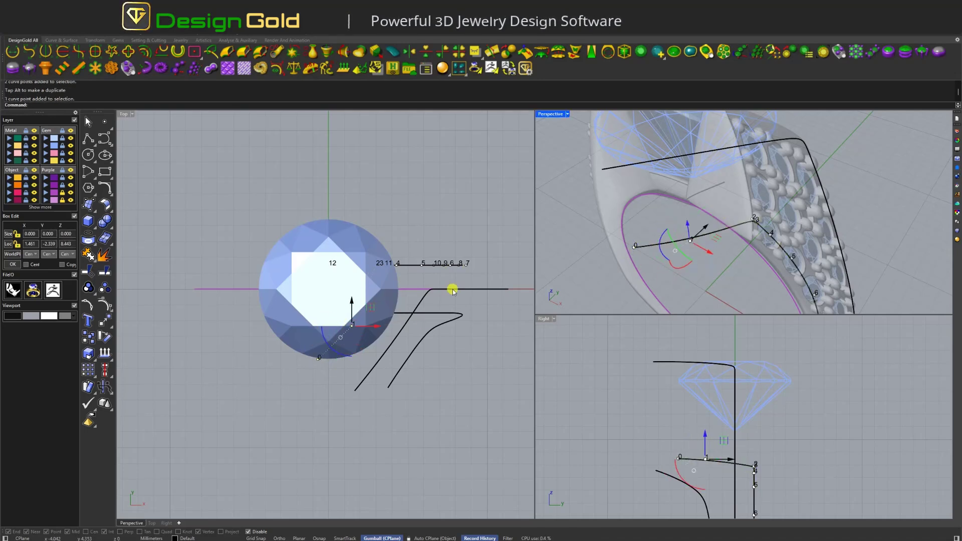
Step: Move control points 2 and 3 of the positive-Y inner curve about 0.18 mm toward negative Y, and shift point 2 further the same way
drag(767, 205, 715, 221)
scroll(715, 221, up, 2)
scroll(374, 242, up, 4)
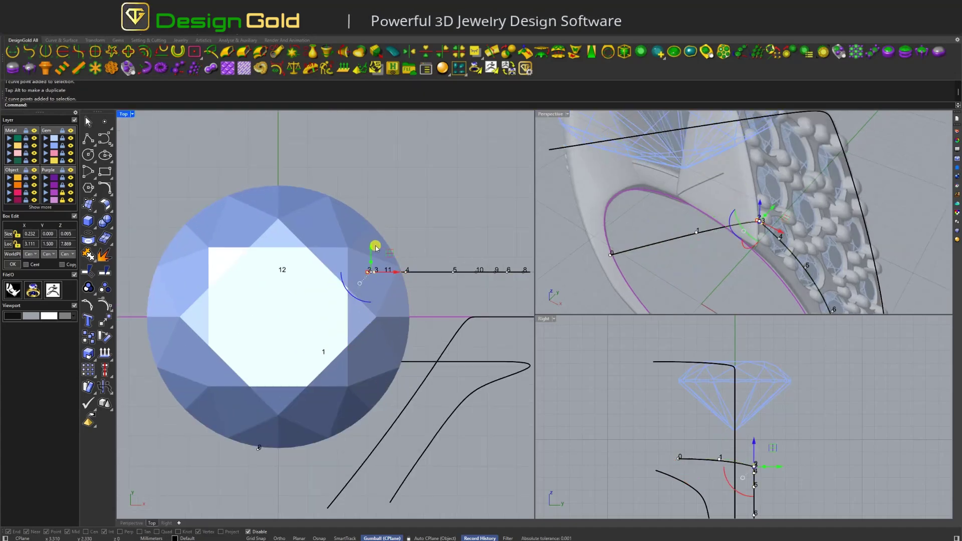
drag(371, 249, 368, 255)
right_drag(648, 219, 711, 232)
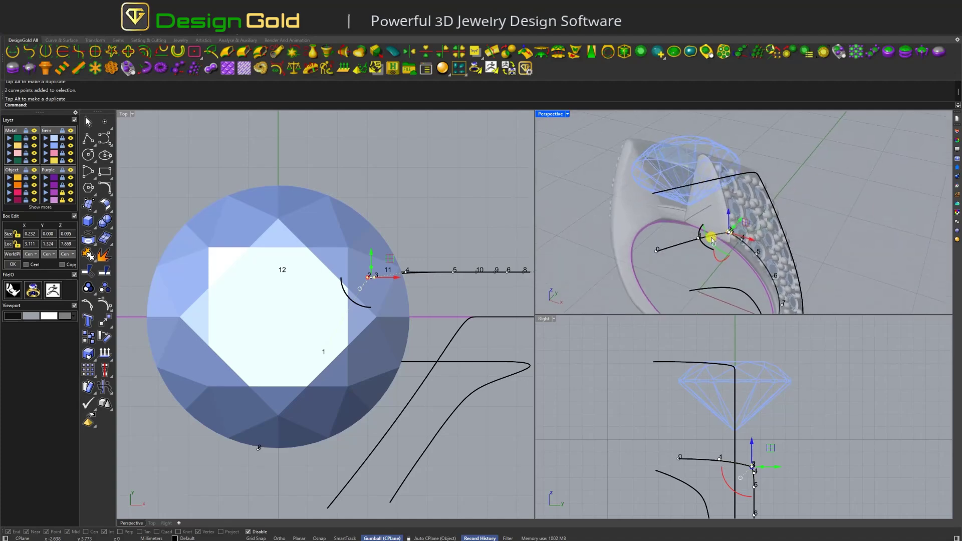
scroll(374, 279, up, 3)
scroll(718, 251, up, 5)
click(732, 239)
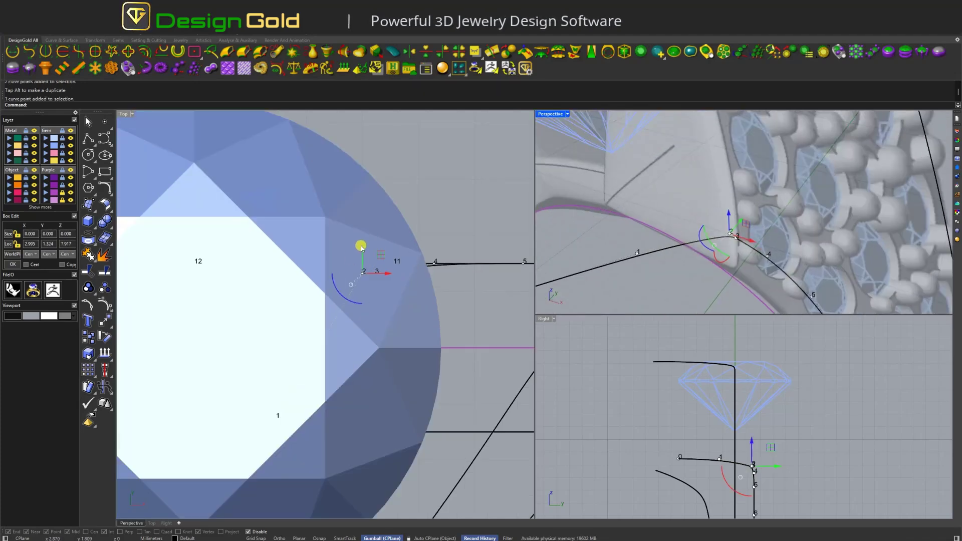
drag(361, 245, 376, 294)
Step: Set the Top view to wireframe display and adjust control point 3 of the positive-Y inner curve to round its corner
middle_click(403, 262)
click(411, 275)
scroll(387, 275, up, 2)
click(381, 288)
scroll(376, 294, down, 3)
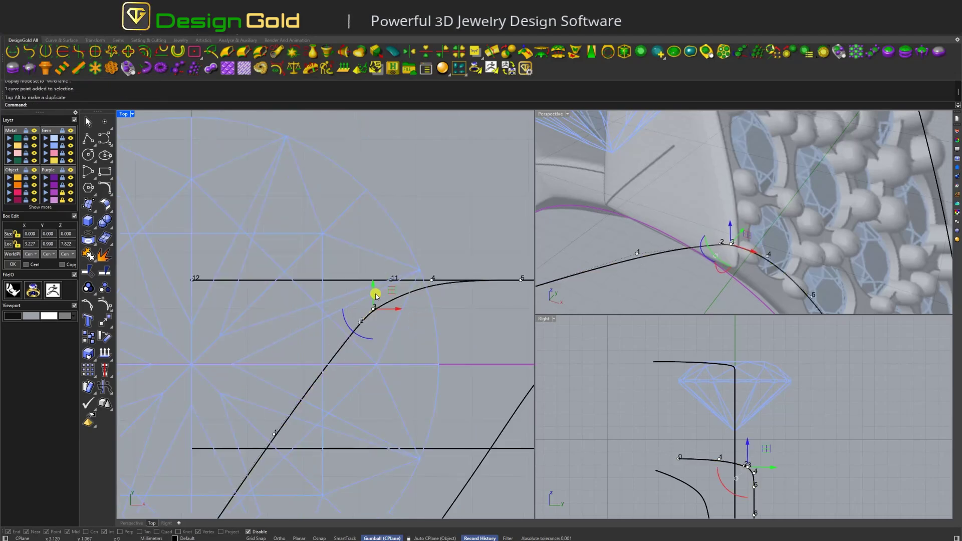
Step: Move control points 5 to 7 of the positive-Y inner curve toward positive Y in the Right view to bow its side outward
right_drag(718, 247, 747, 220)
scroll(737, 398, up, 5)
drag(759, 460, 757, 377)
scroll(727, 380, up, 3)
click(728, 379)
scroll(745, 386, down, 4)
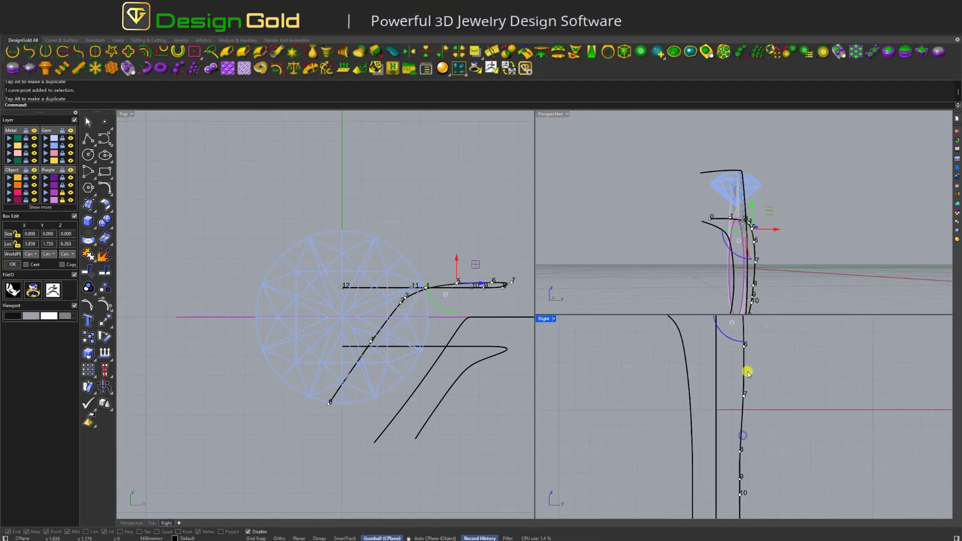
key(Escape)
Step: Scale the bottom end points 11 and 12 of both inner curves closer together along Y in the Right view
scroll(767, 447, down, 3)
click(700, 401)
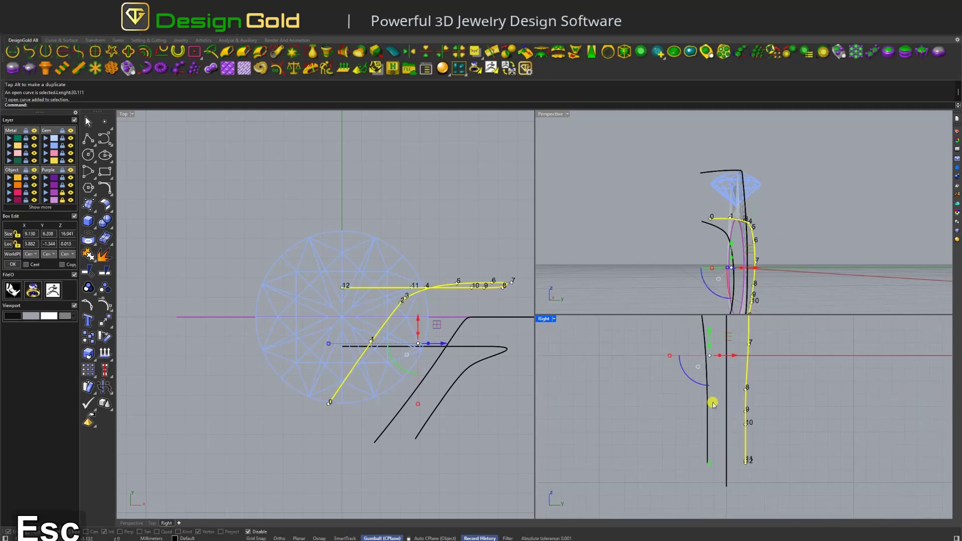
shift+click(698, 457)
drag(737, 460, 736, 460)
scroll(724, 404, up, 2)
drag(686, 496, 654, 381)
scroll(698, 423, up, 2)
click(687, 393)
scroll(702, 398, up, 1)
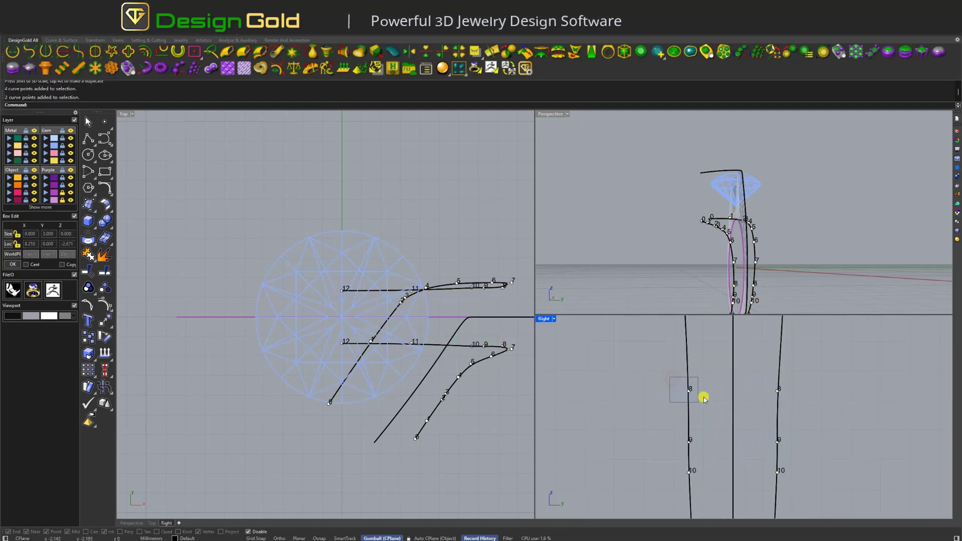
Step: Move control point 8 of the positive-Y inner curve about 0.15 mm toward positive Y and even out its neighbouring points
click(779, 395)
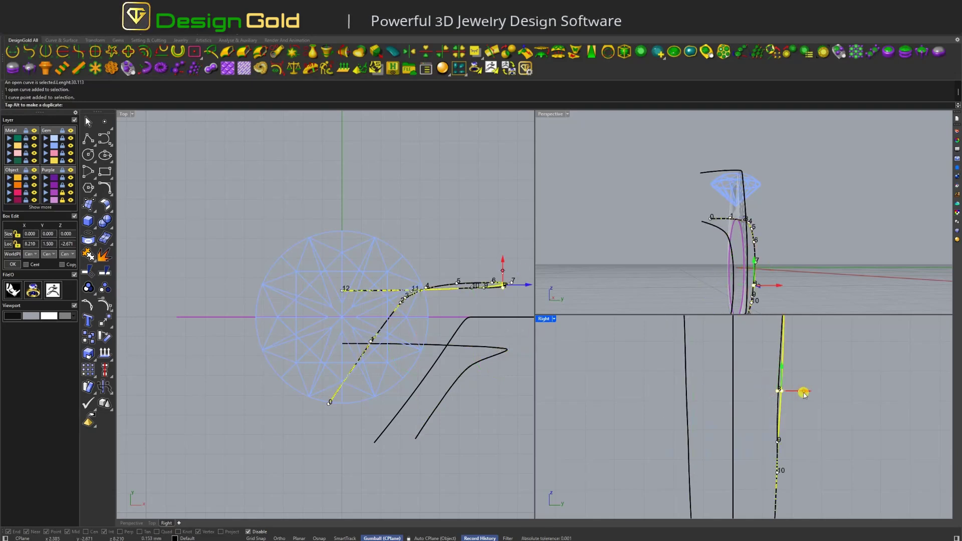
scroll(788, 394, down, 2)
drag(804, 394, 797, 414)
scroll(765, 397, up, 2)
scroll(735, 428, down, 2)
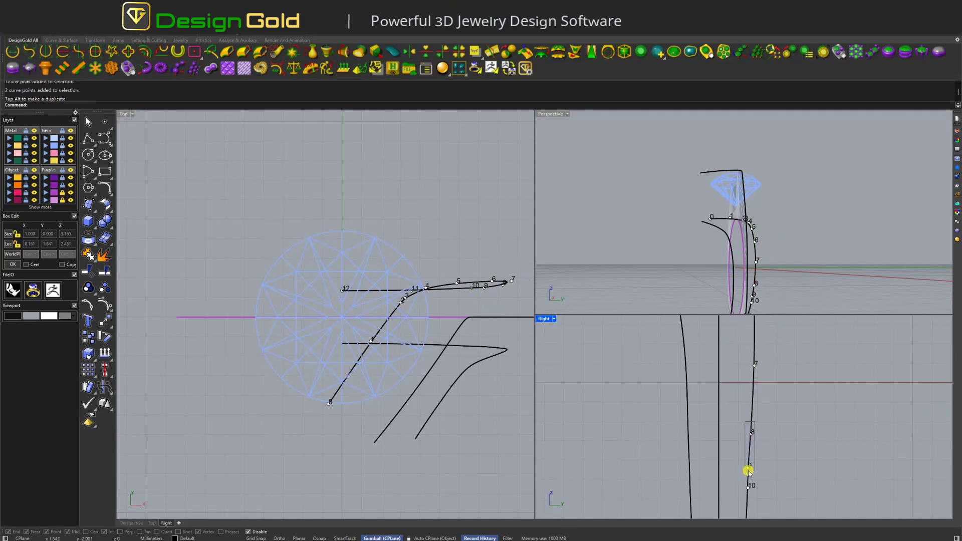
drag(722, 457, 770, 461)
scroll(736, 399, down, 2)
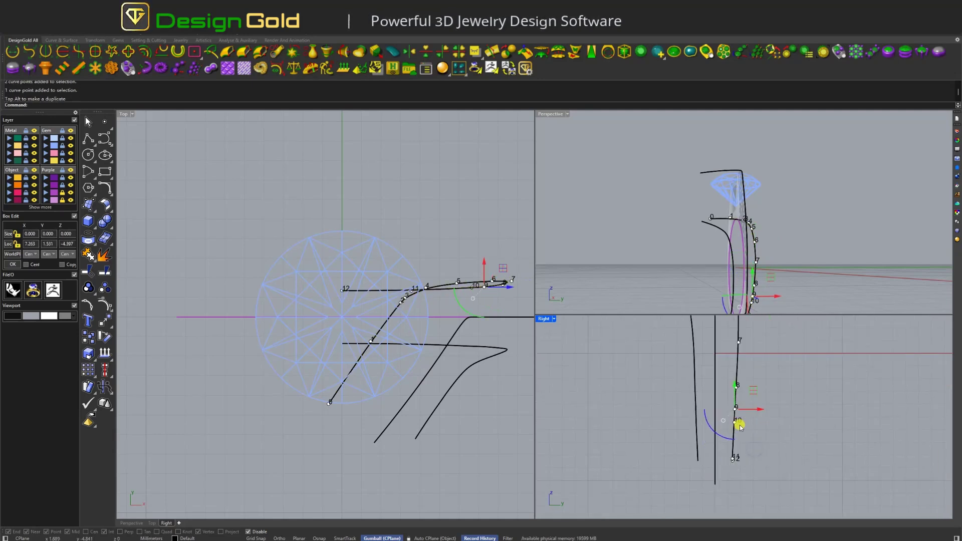
key(Escape)
Step: Change the Top view to a Front view showing the ring reference and profile curves
scroll(428, 348, down, 3)
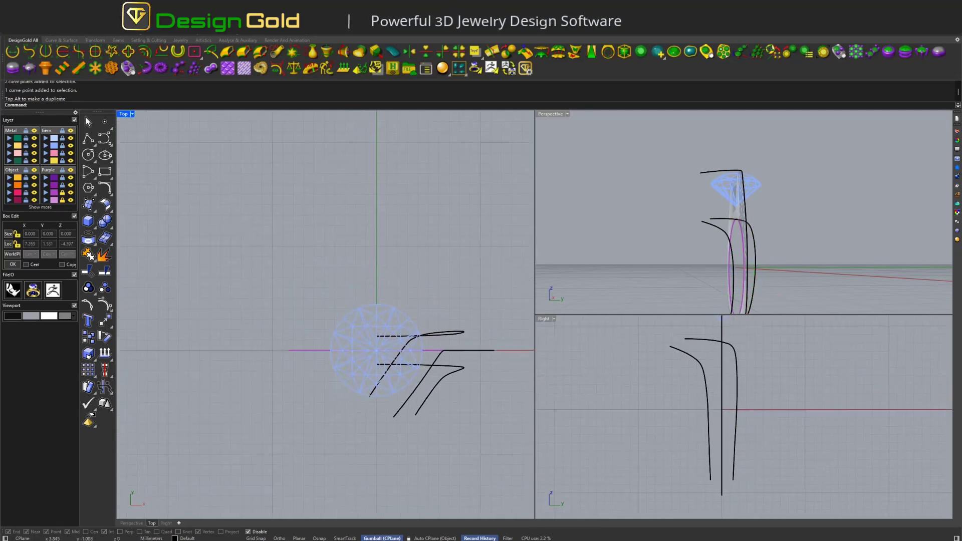
key(space)
key(Escape)
scroll(404, 265, up, 2)
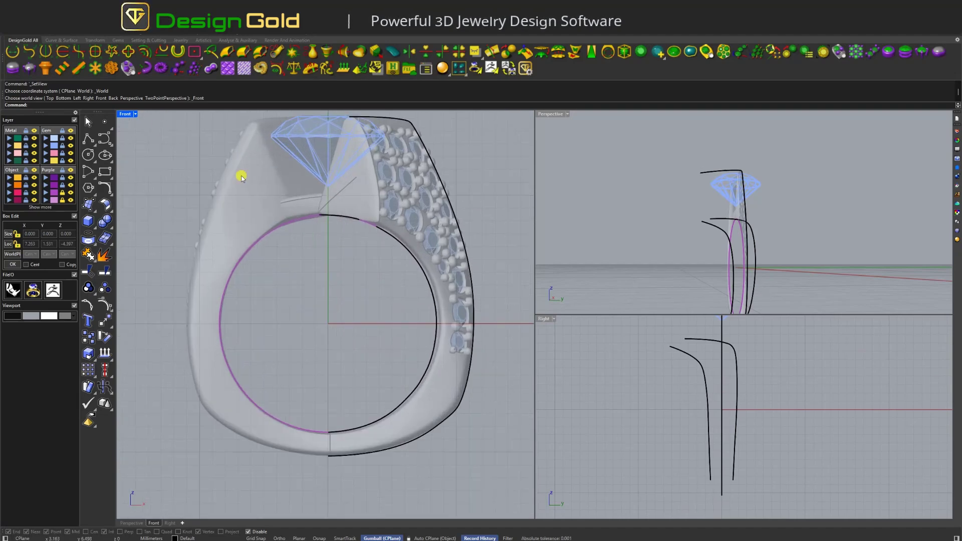
Step: Draw a closed square curve with rounded corners, about 2 mm wide, centred on the origin in the Front view
click(92, 52)
scroll(352, 299, up, 2)
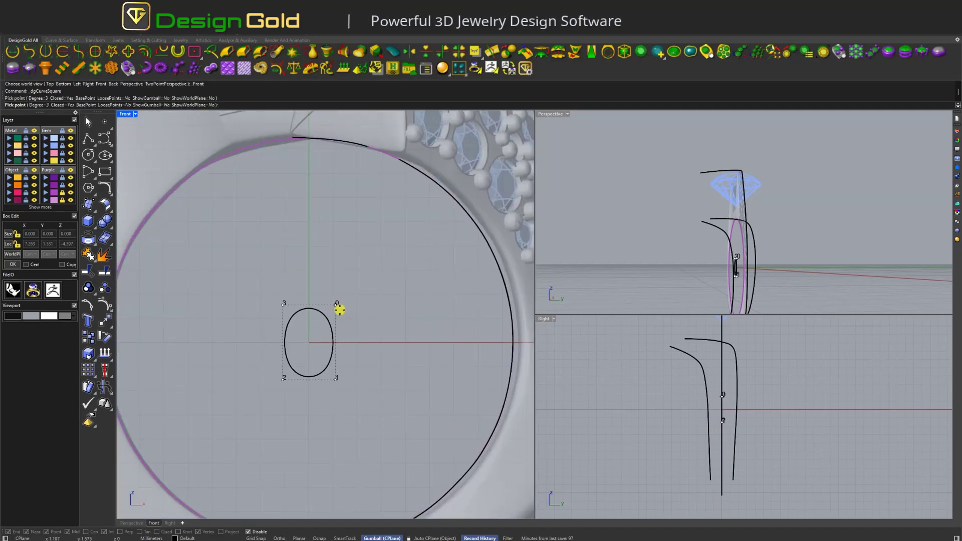
click(332, 319)
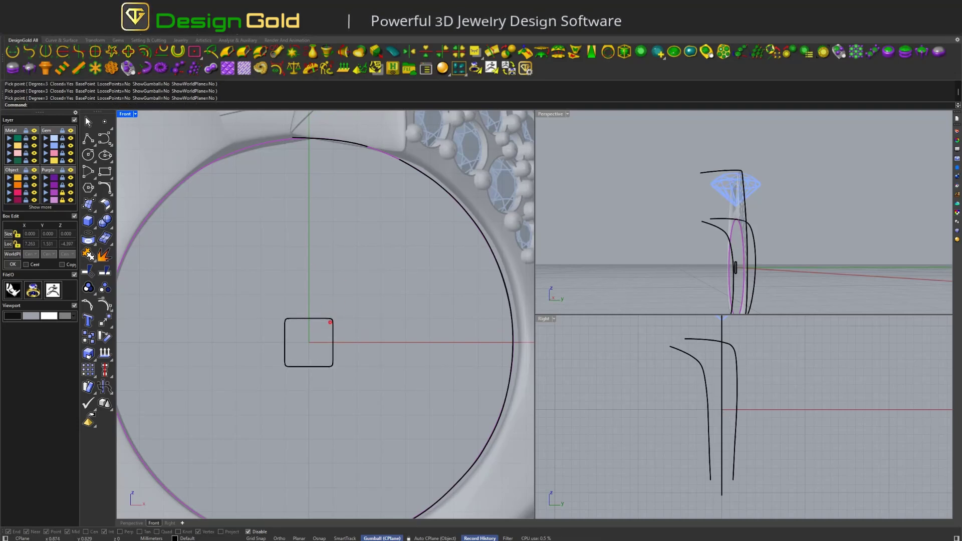
Step: Copy the square section about 3.4 mm upward and narrow the copy's top points to about 0.88 mm to form a trapezoid
click(330, 322)
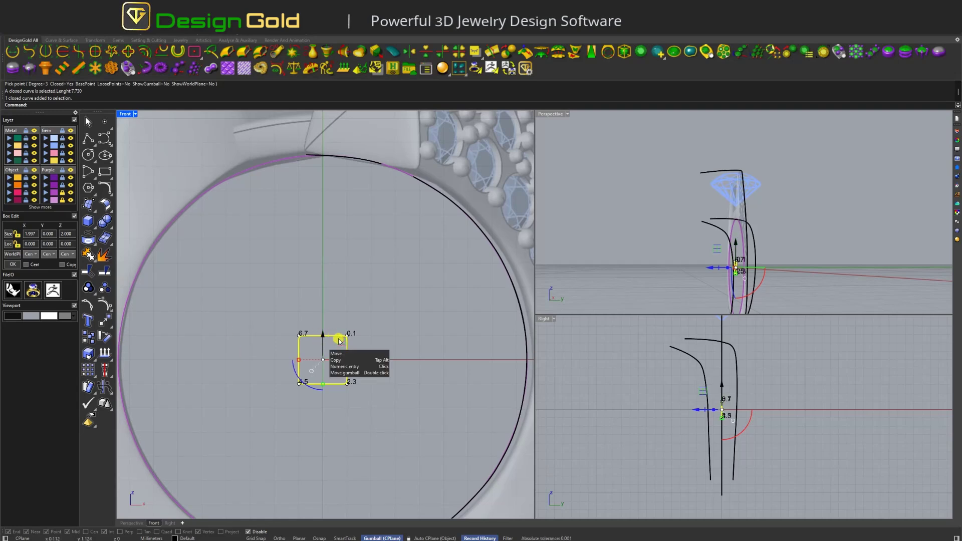
right_drag(323, 351, 341, 325)
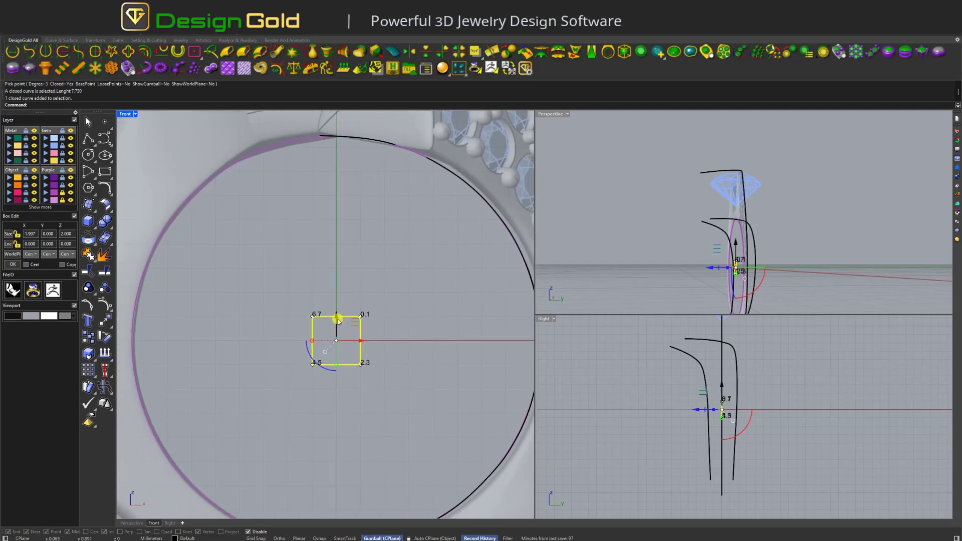
key(alt)
drag(336, 321, 339, 228)
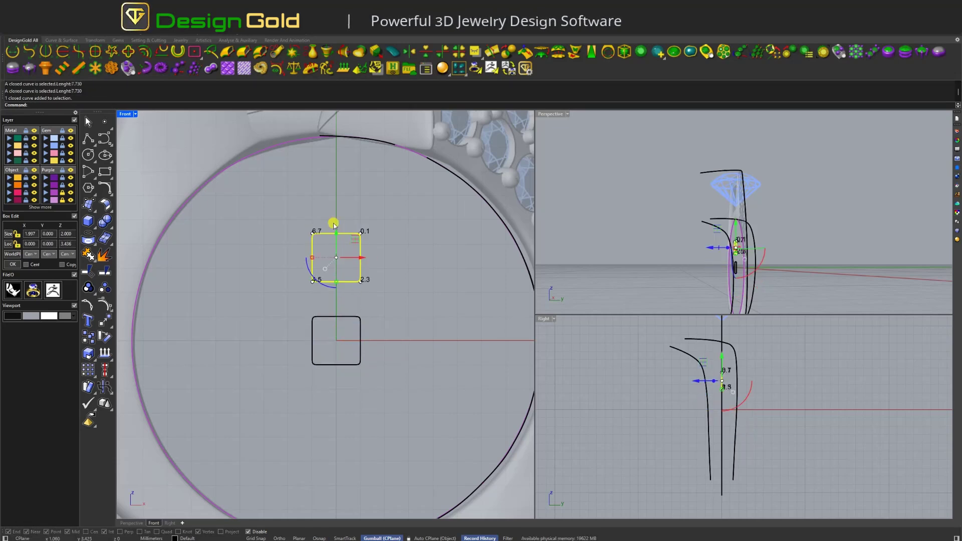
drag(365, 248, 326, 241)
scroll(322, 226, up, 2)
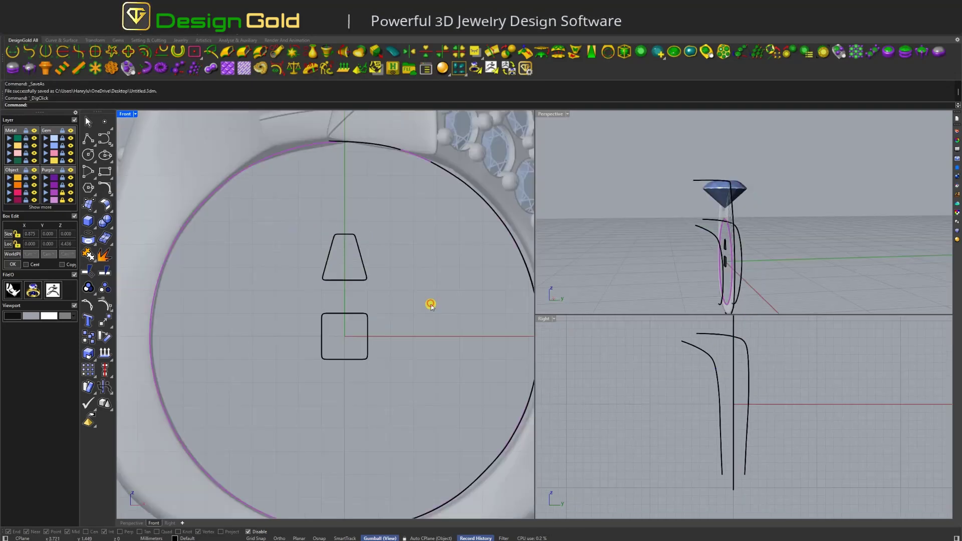
Step: Copy the trapezoid section about 2.9 mm upward along Z
drag(343, 263, 344, 196)
key(alt)
click(412, 390)
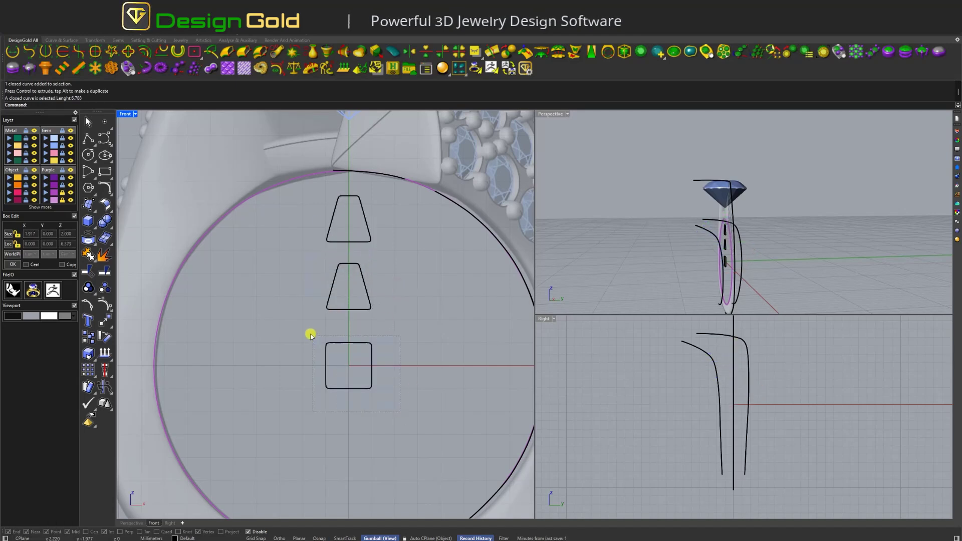
Step: Move the square section about 2.6 mm down and copy the lower trapezoid about 2.9 mm down, placing the copy above the square
drag(311, 335, 312, 335)
drag(348, 355, 348, 414)
click(390, 330)
click(364, 310)
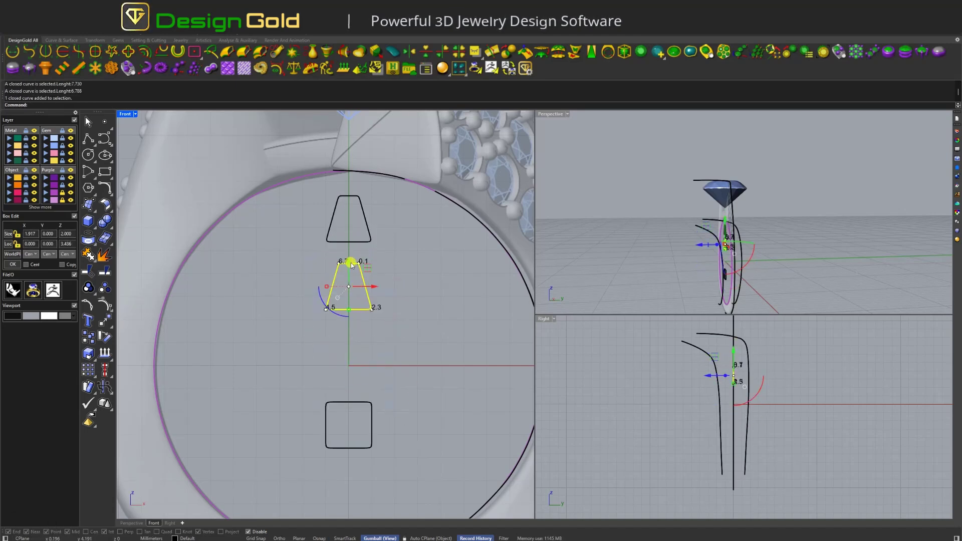
key(alt)
drag(344, 273, 347, 324)
click(406, 360)
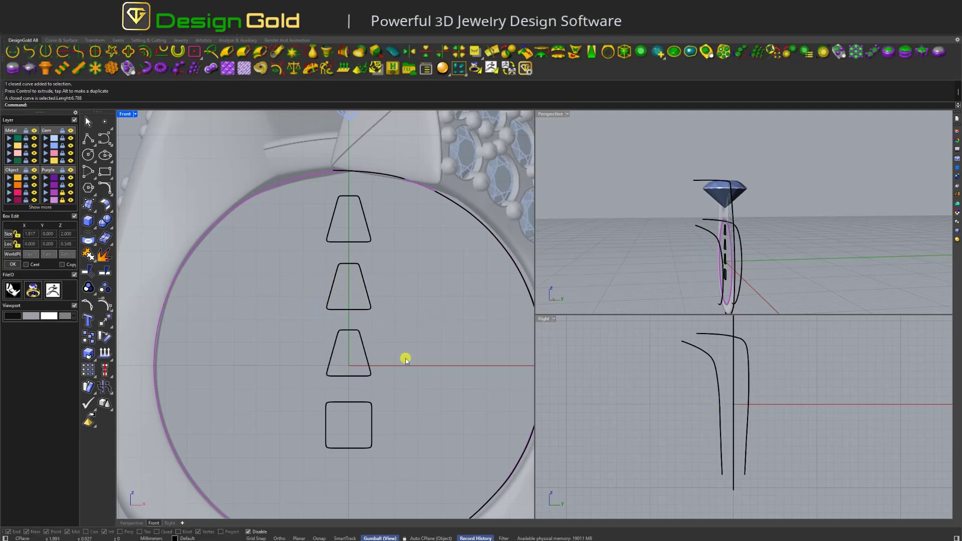
Step: Purge the history from the four stacked section curves
drag(330, 264, 321, 193)
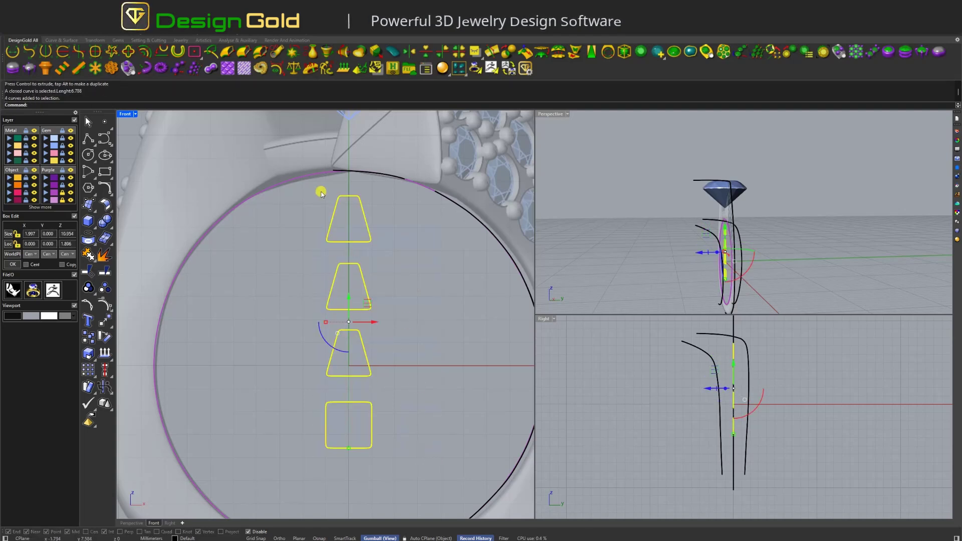
click(356, 70)
click(383, 266)
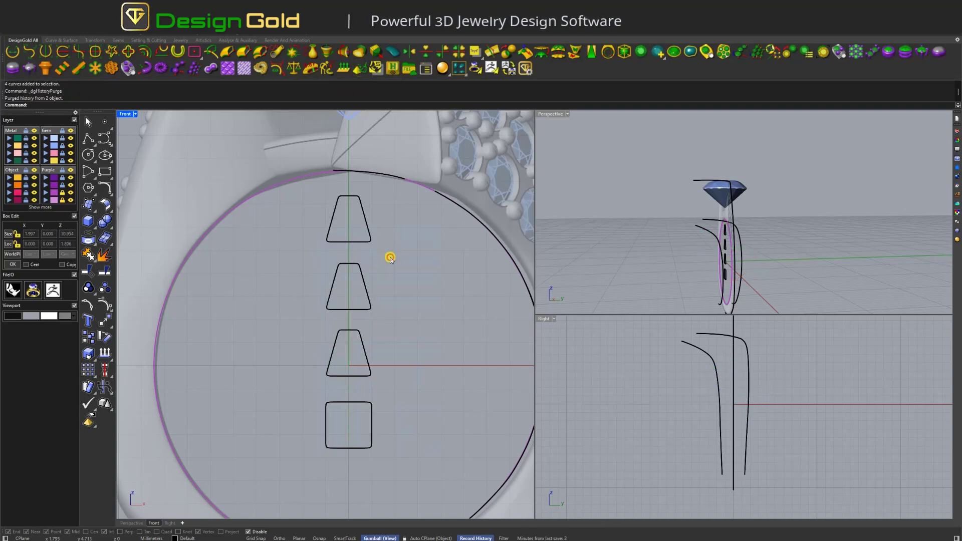
click(363, 276)
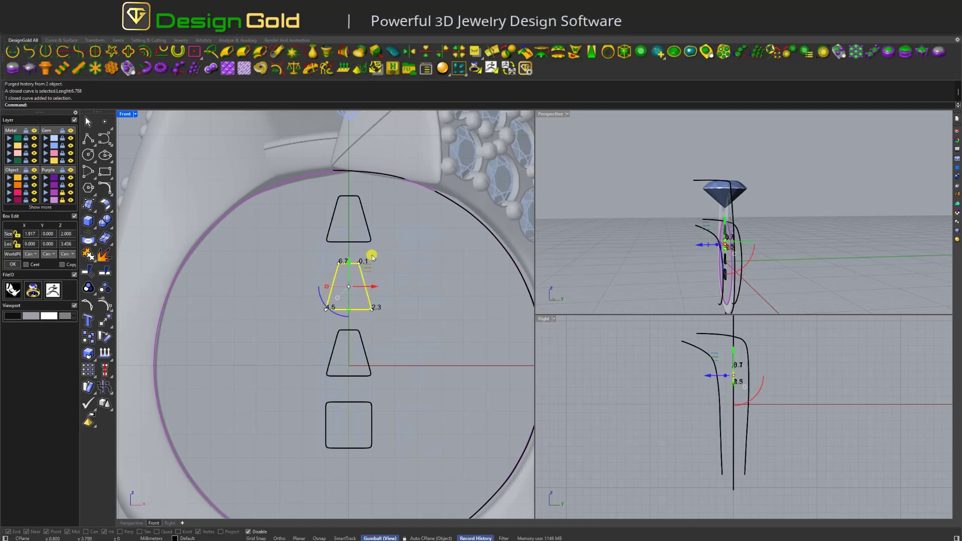
drag(335, 370, 424, 314)
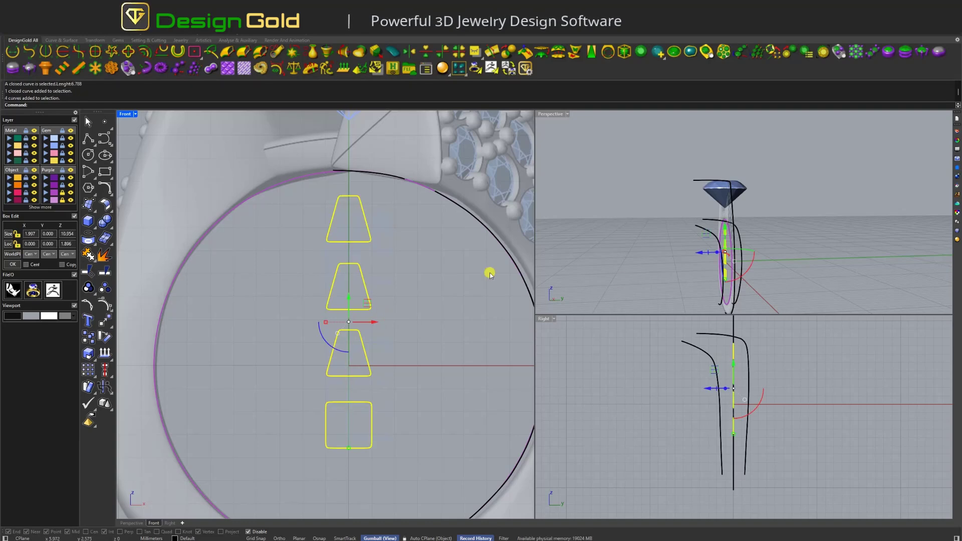
right_drag(625, 256, 741, 228)
key(Escape)
Step: Start a three-rail sweep with the positive-Y inner curve, the other inner curve and the outer curve as rails in that order
right_drag(379, 246, 385, 262)
right_drag(687, 189, 671, 175)
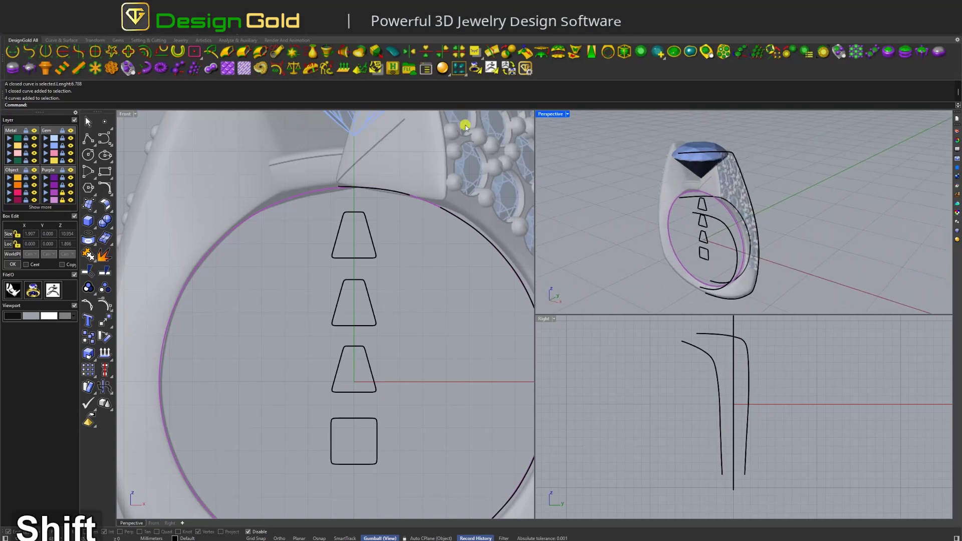
click(244, 52)
mouse_move(732, 217)
right_down()
mouse_move(741, 200)
mouse_move(726, 201)
right_up()
scroll(725, 202, up, 2)
click(723, 201)
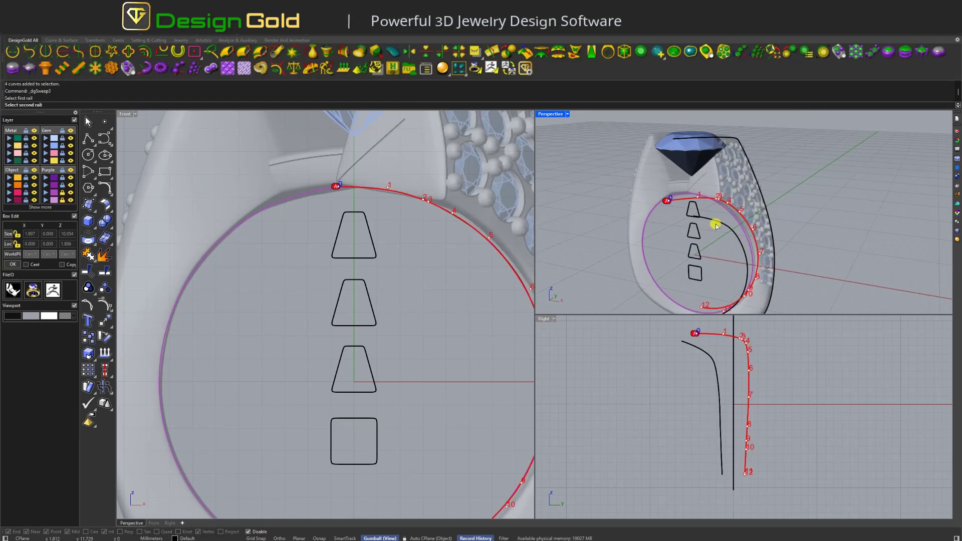
click(716, 223)
click(741, 155)
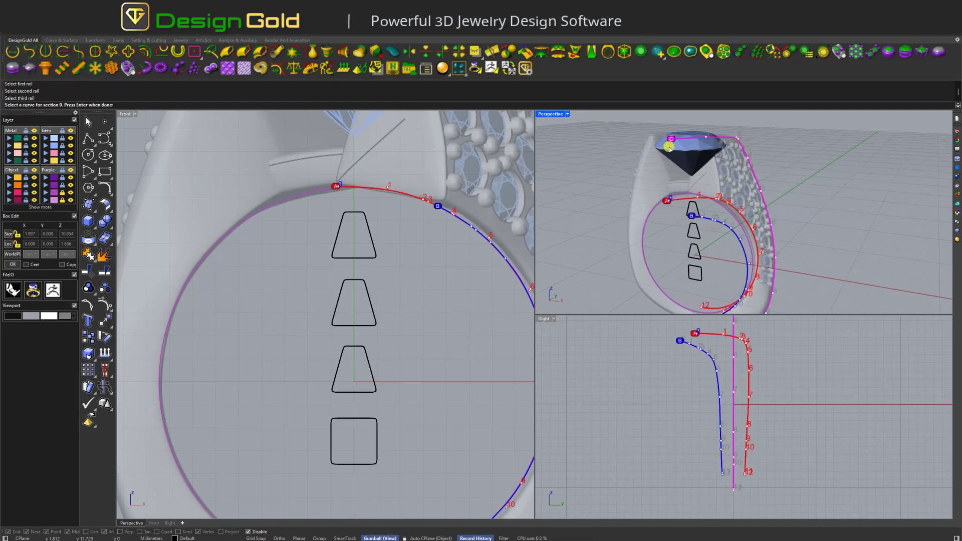
Step: Assign section curves at rail points 0, 2, 6, 8 and 12 and complete the sweep with the first sweep location option
right_drag(685, 219, 717, 182)
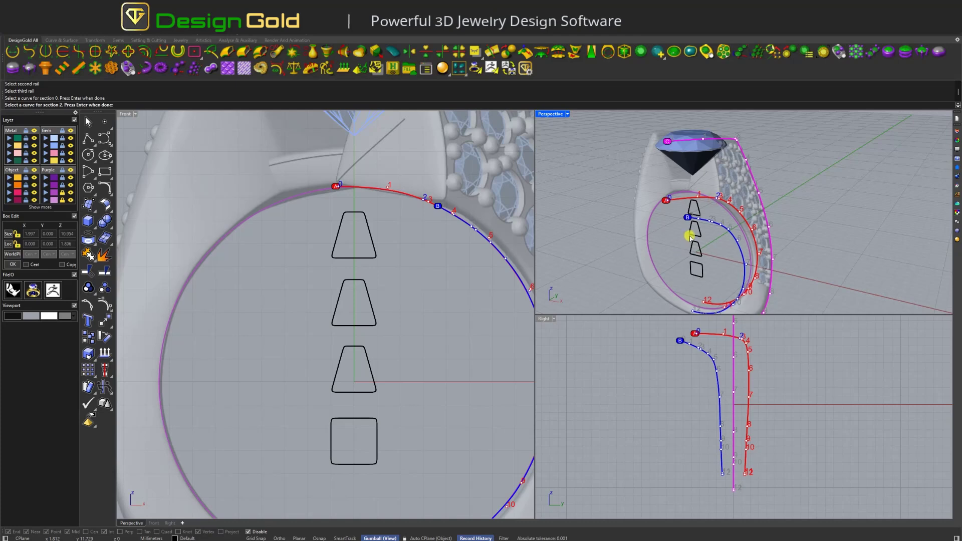
mouse_move(690, 236)
right_down()
mouse_move(693, 210)
mouse_move(687, 236)
mouse_move(690, 222)
right_up()
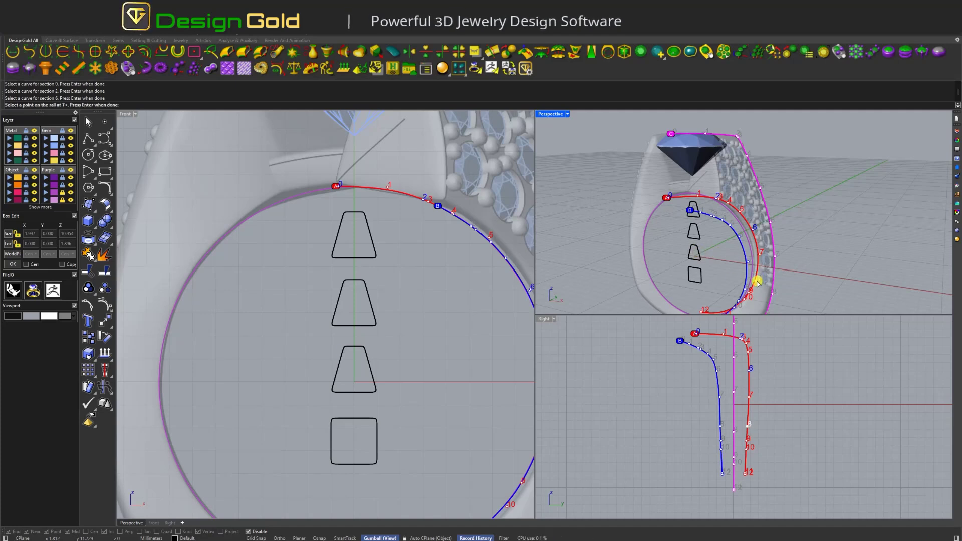
right_drag(758, 284, 758, 250)
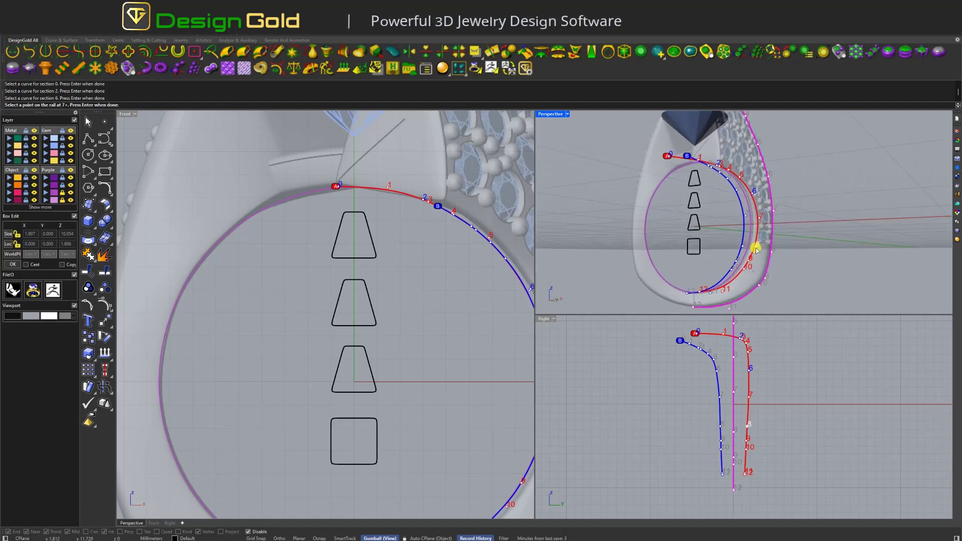
right_drag(699, 248, 715, 255)
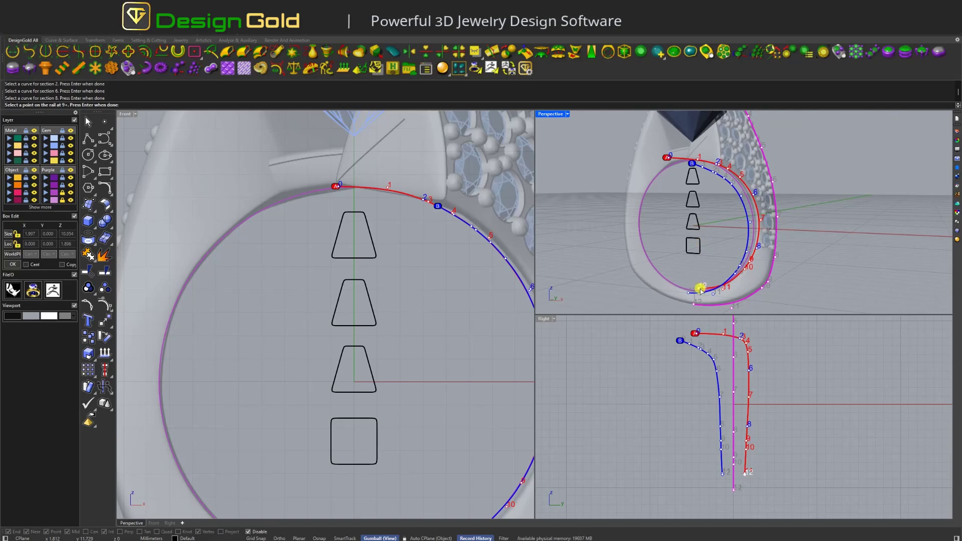
right_drag(700, 284, 737, 245)
key(Return)
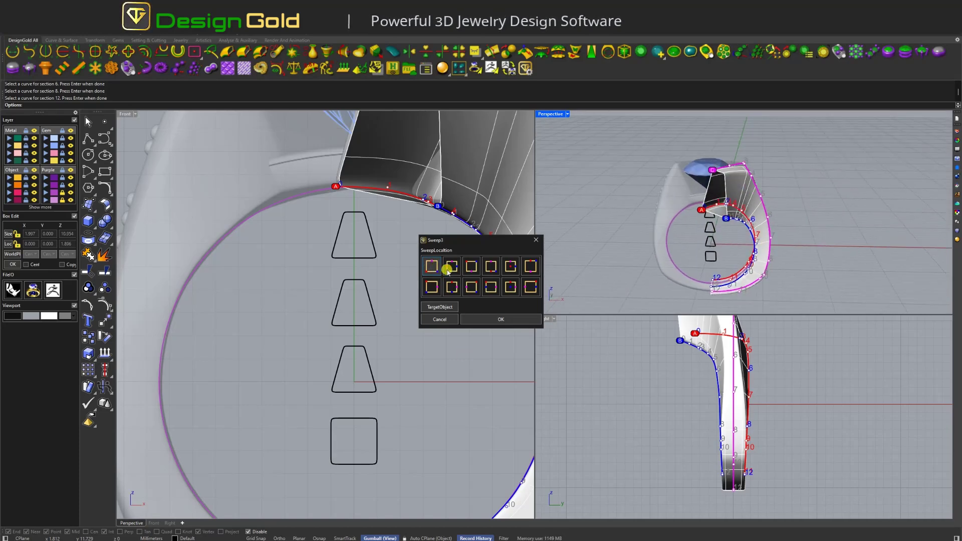
click(485, 318)
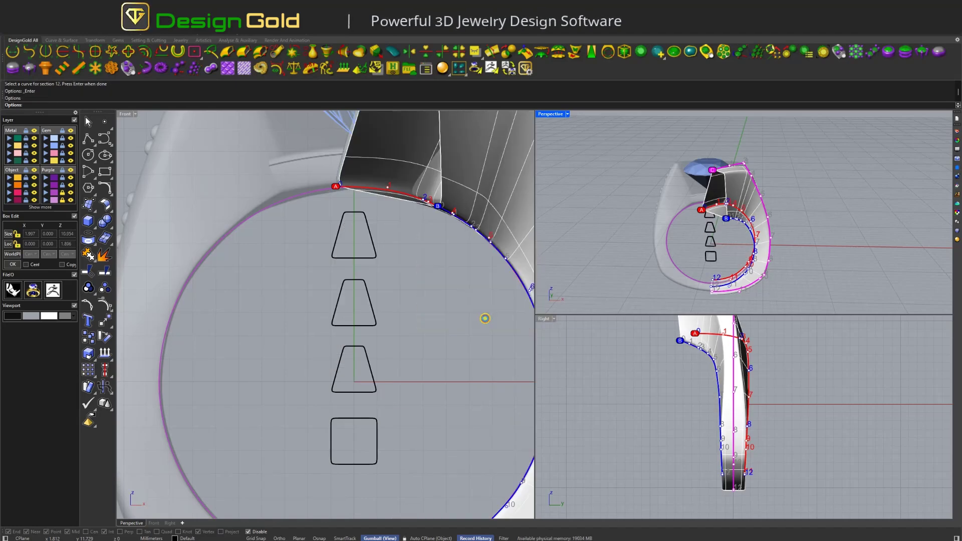
Step: Select the four top control points of the uppermost trapezoid and align the gumball to the CPlane
right_drag(724, 204, 652, 191)
right_drag(382, 246, 391, 271)
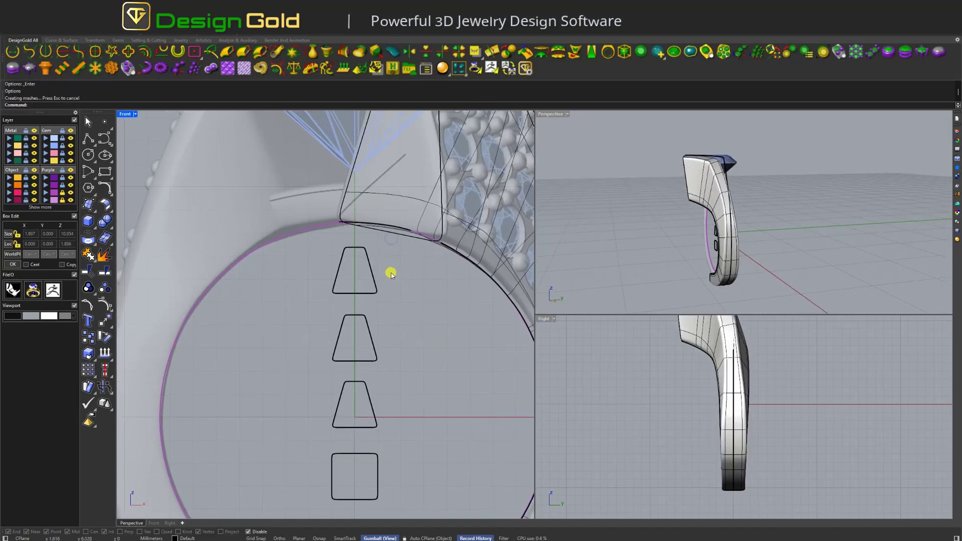
click(335, 270)
right_drag(666, 192, 687, 221)
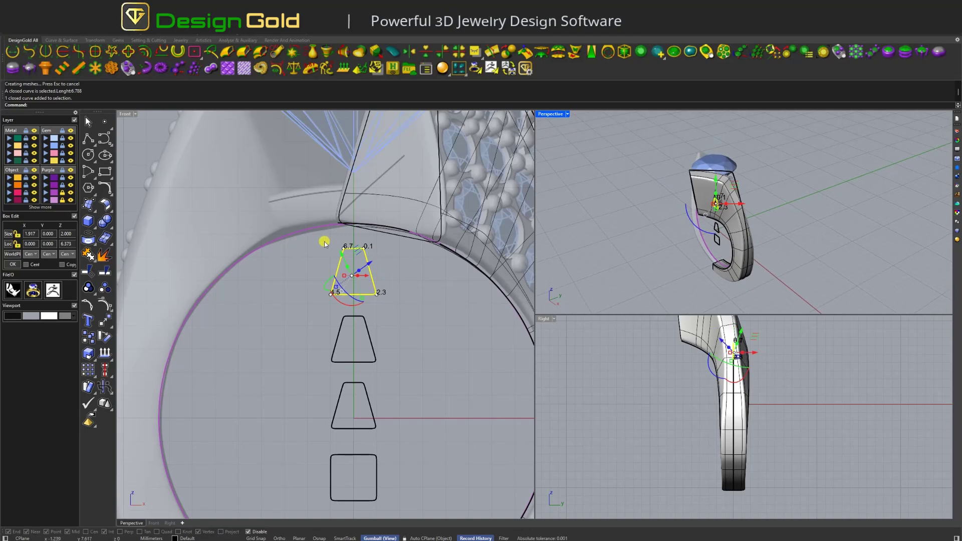
drag(322, 239, 383, 255)
click(382, 538)
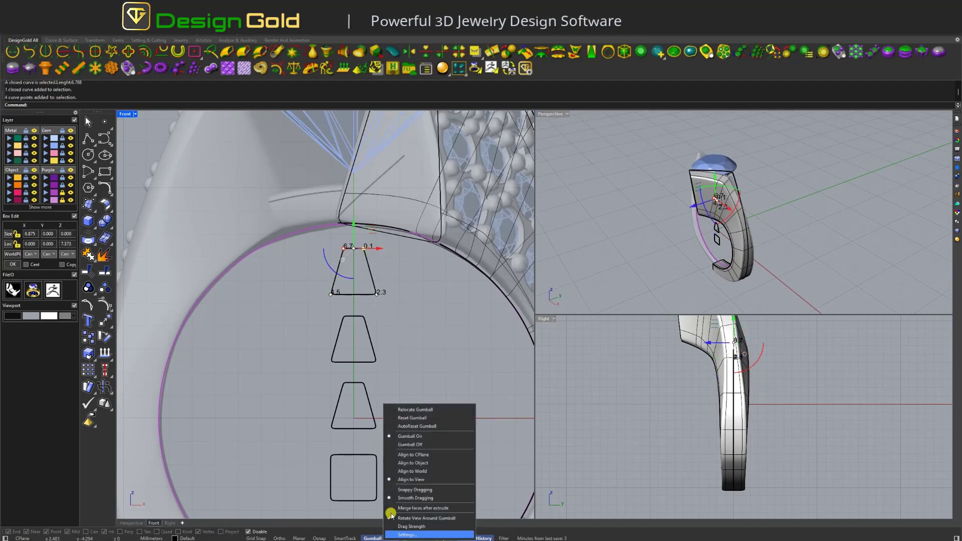
click(402, 453)
Step: Narrow the top points of the uppermost trapezoid section to an X size of 0.6 mm
right_drag(340, 255, 345, 271)
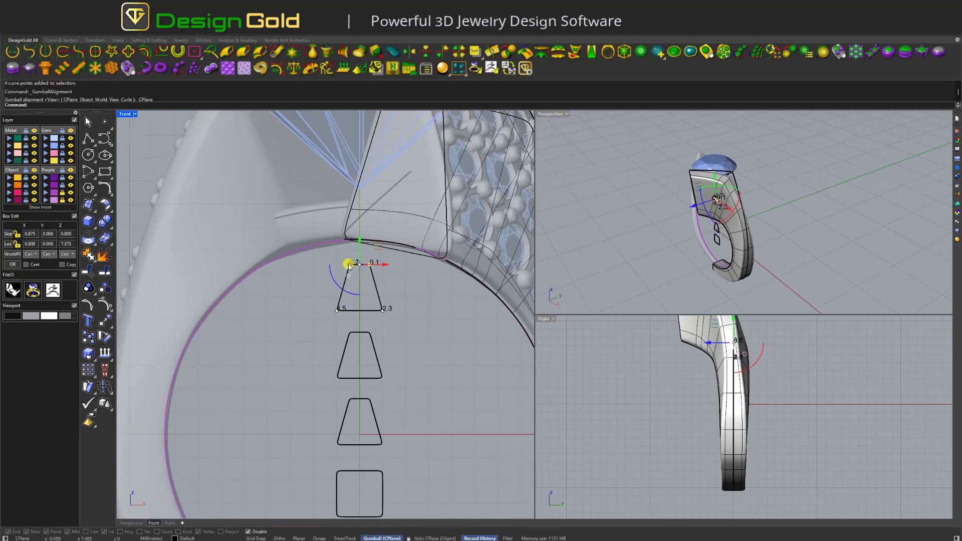
drag(349, 266, 354, 265)
scroll(710, 194, up, 1)
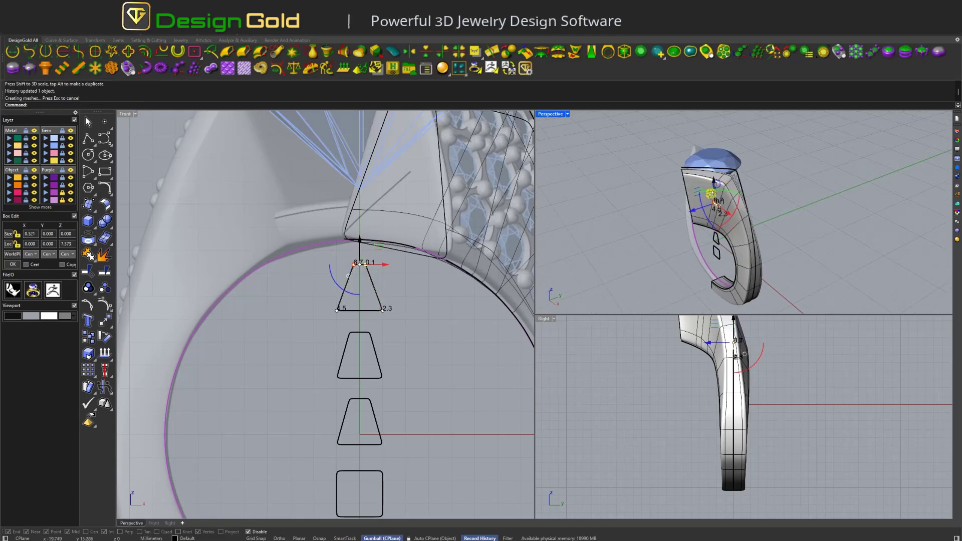
right_drag(711, 194, 701, 198)
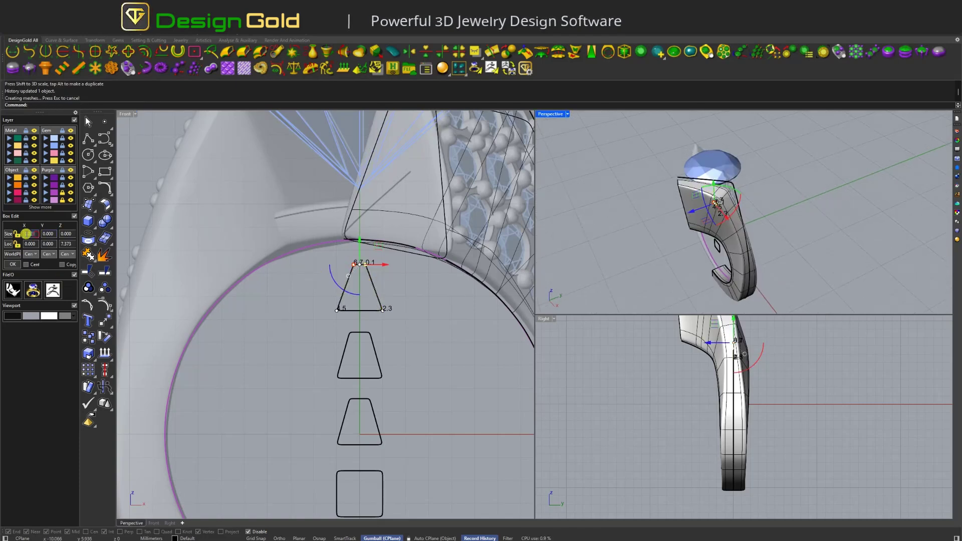
key(Return)
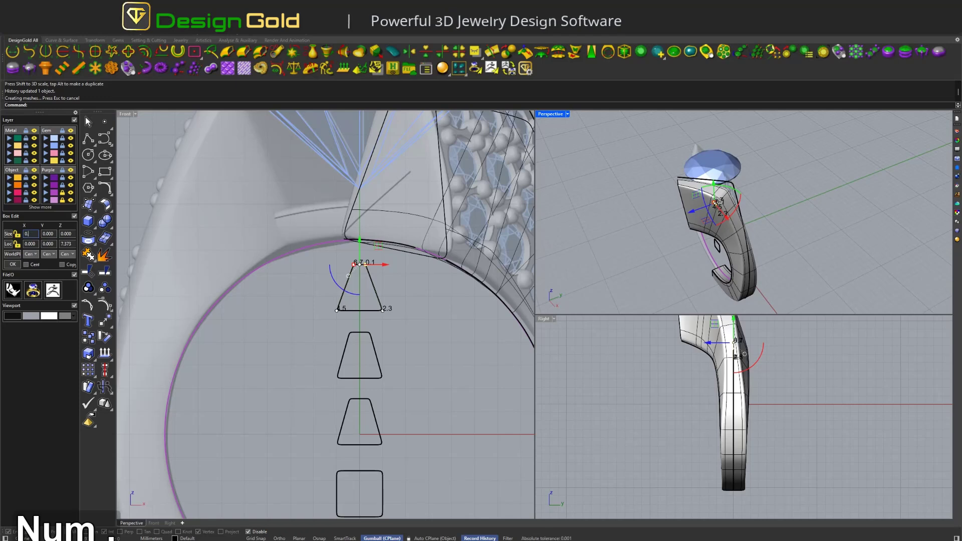
Step: Set the X size of the top points to 0.6 mm on the second and third trapezoid sections
click(355, 332)
drag(331, 325, 393, 336)
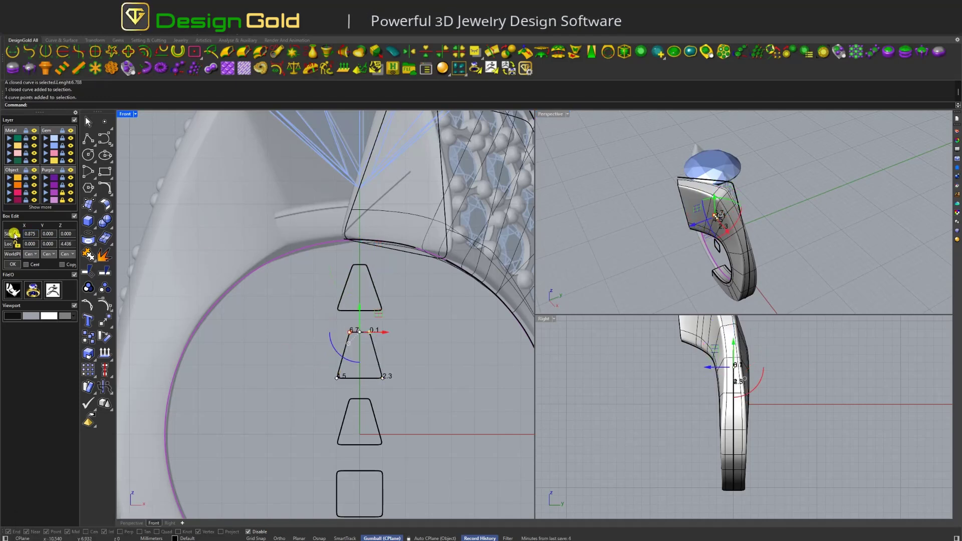
text(0.6)
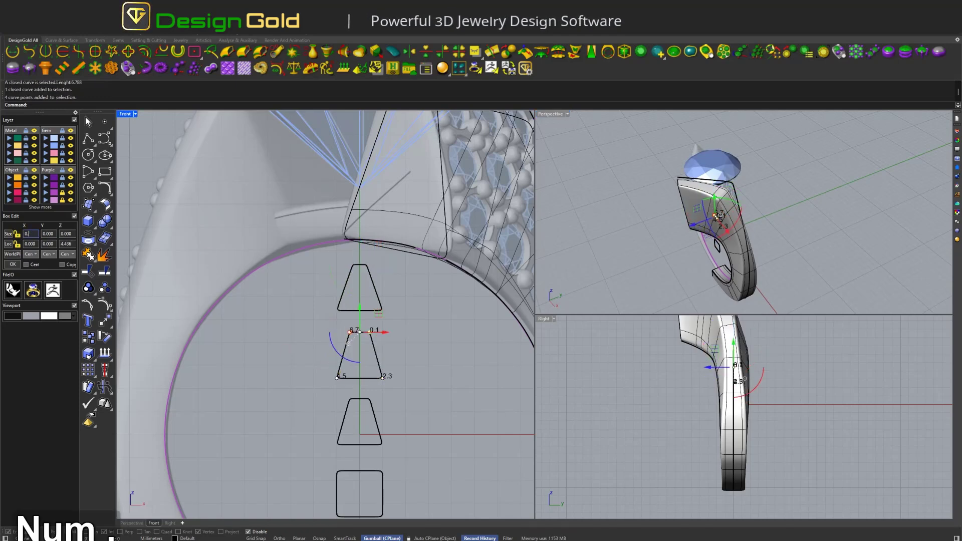
key(Return)
click(360, 407)
drag(311, 383, 372, 401)
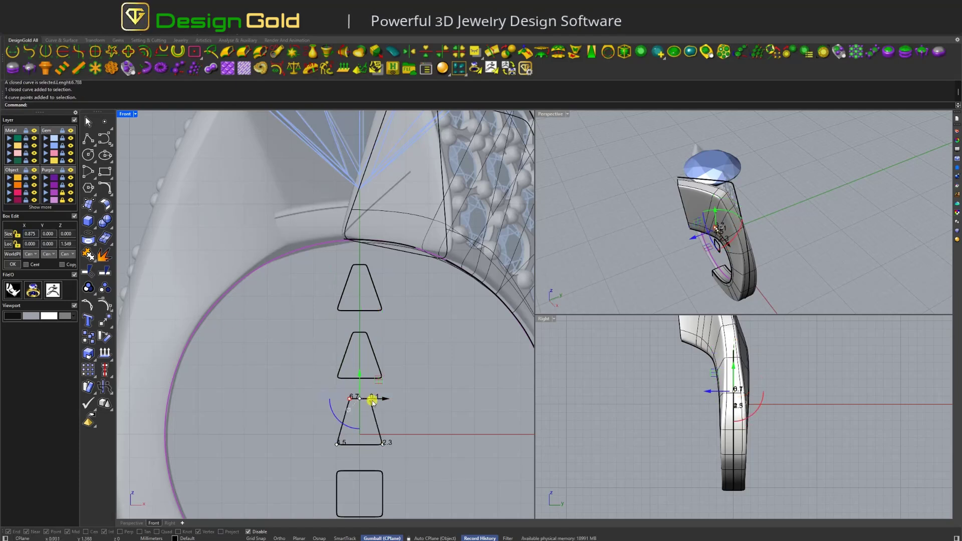
text(0.6)
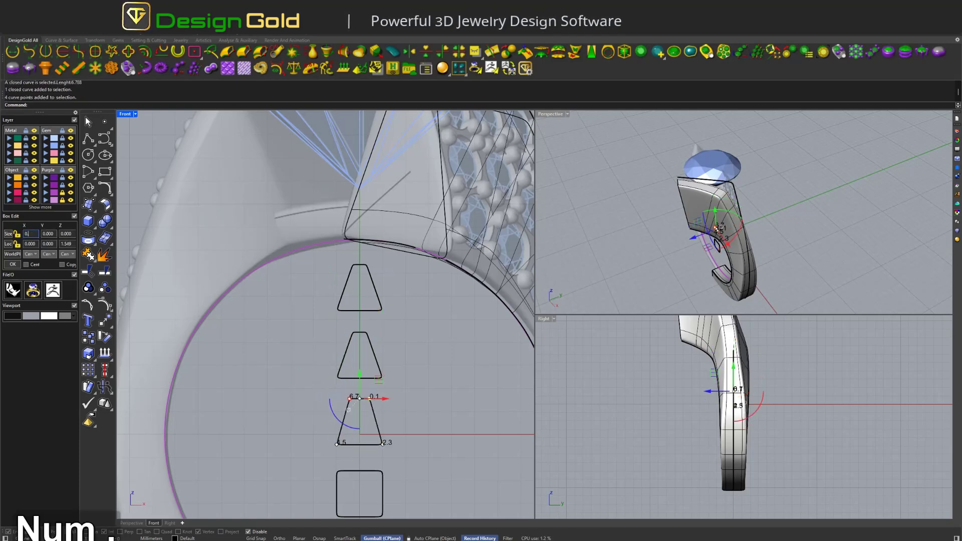
key(Return)
Step: Shift the top points of the uppermost and second trapezoid sections in negative X, steepening each section's left side
right_drag(722, 236, 717, 184)
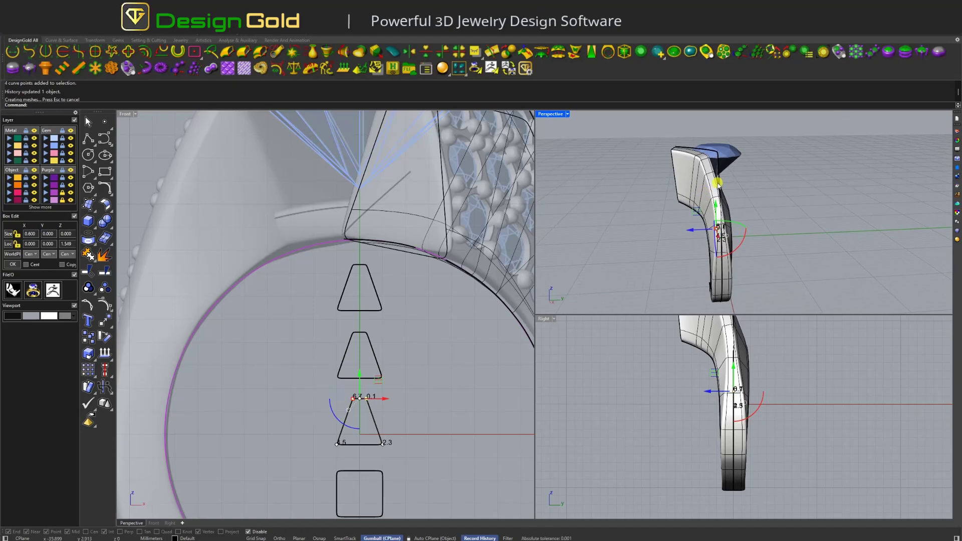
drag(362, 332, 377, 266)
click(361, 337)
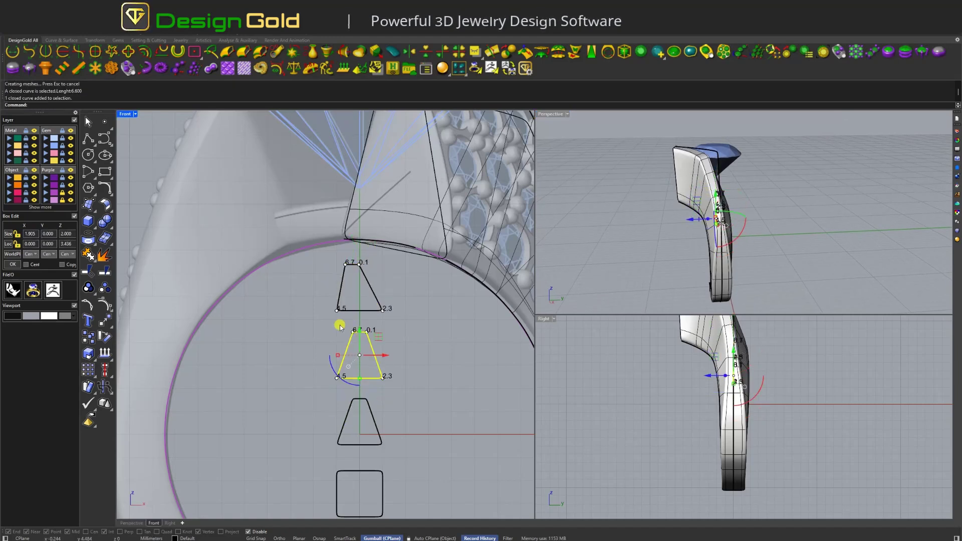
drag(383, 333, 372, 332)
Step: Shift the top points of the third trapezoid section in negative X so its left side stands vertical
click(361, 399)
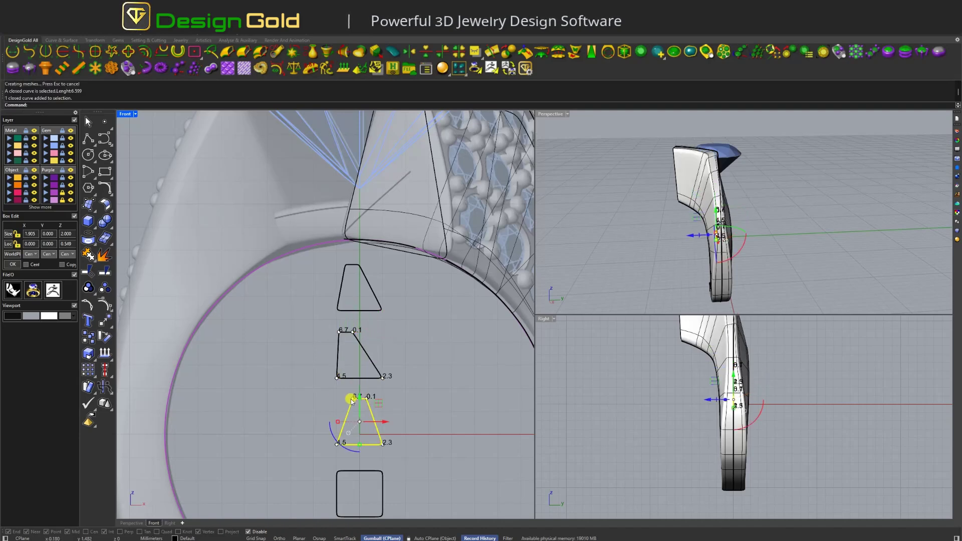
drag(327, 390, 386, 407)
mouse_move(692, 201)
right_down()
mouse_move(727, 191)
mouse_move(680, 192)
right_up()
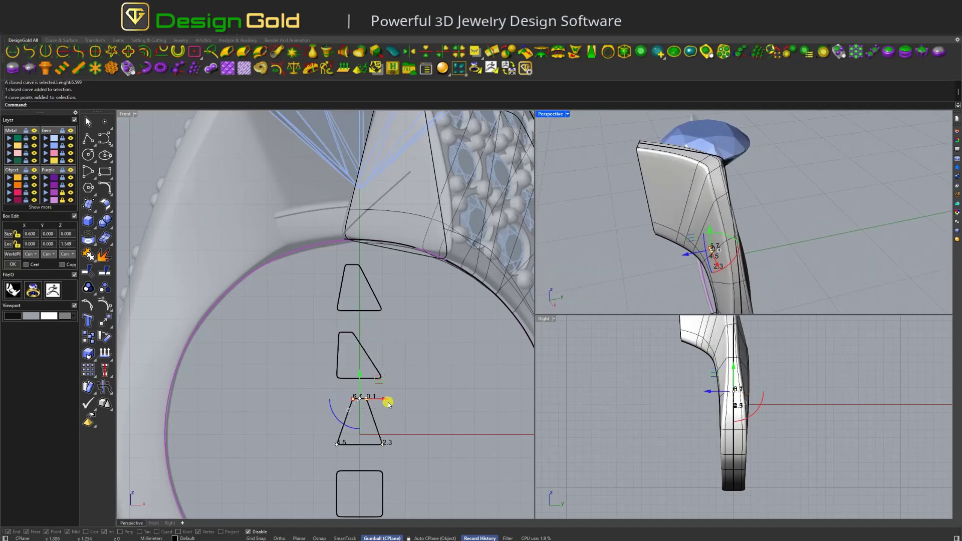
drag(389, 403, 356, 398)
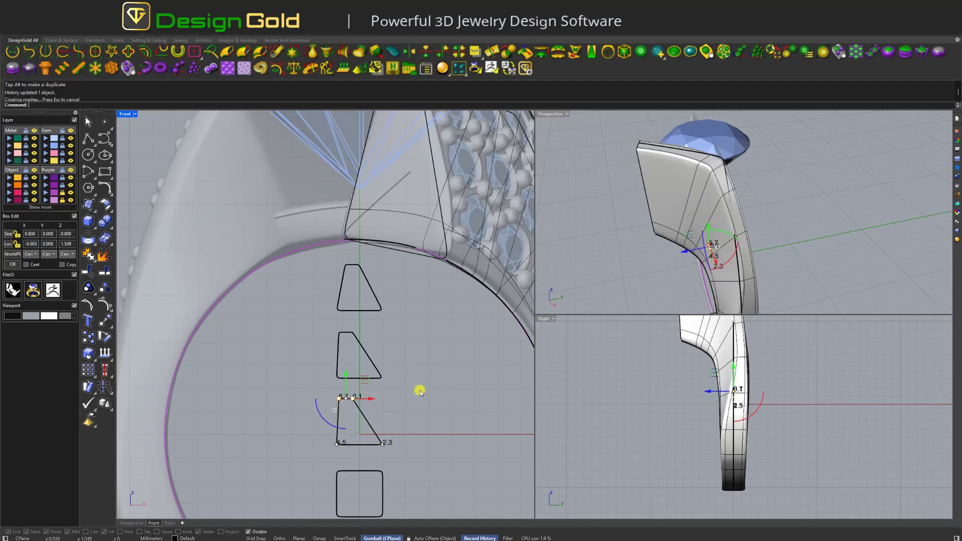
click(372, 399)
click(400, 386)
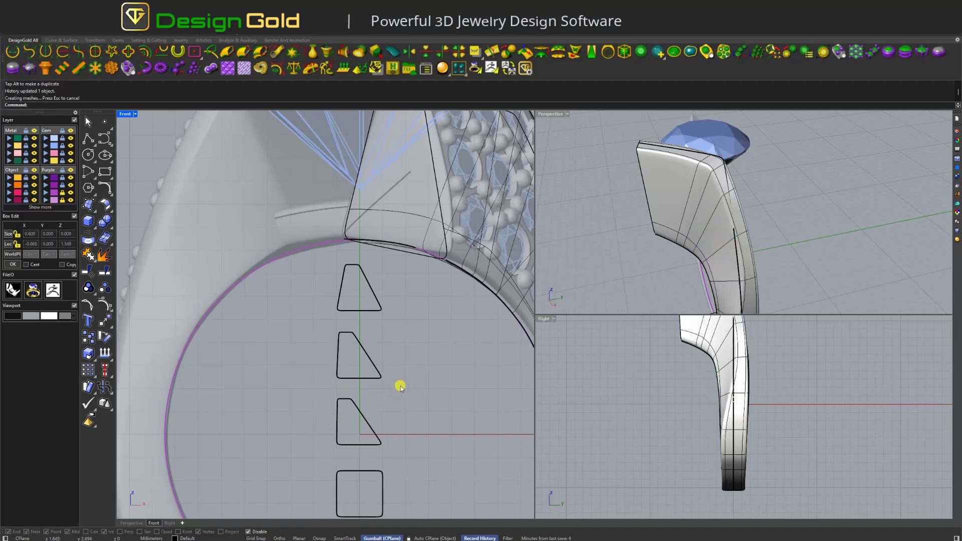
Step: Adjust the outer rail's control points 4 to 7 in Y to refine the shank's side profile
scroll(399, 381, down, 3)
right_drag(696, 209, 737, 230)
click(735, 219)
click(741, 231)
shift+click(677, 223)
drag(736, 230, 748, 196)
click(711, 203)
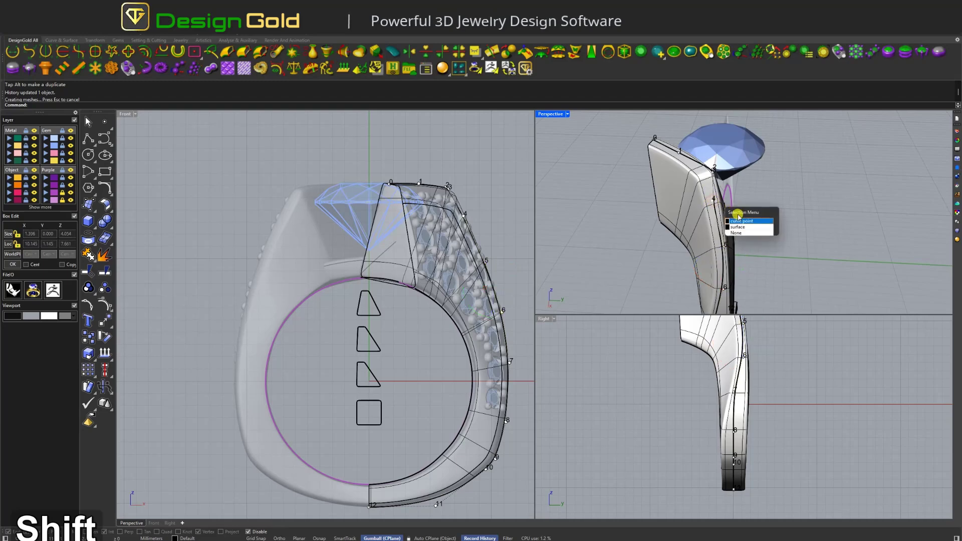
click(734, 208)
drag(744, 206, 722, 204)
right_drag(722, 204, 659, 225)
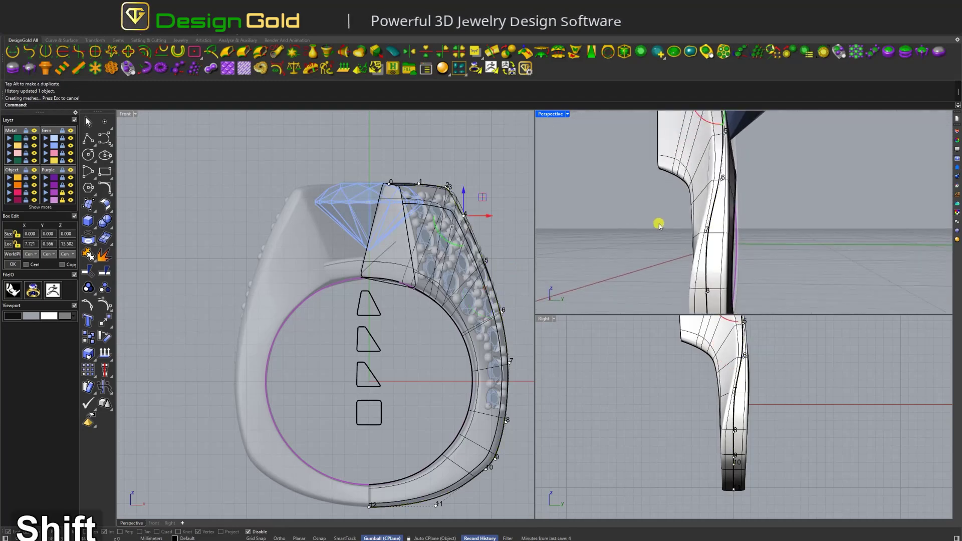
click(708, 231)
right_drag(738, 230, 626, 213)
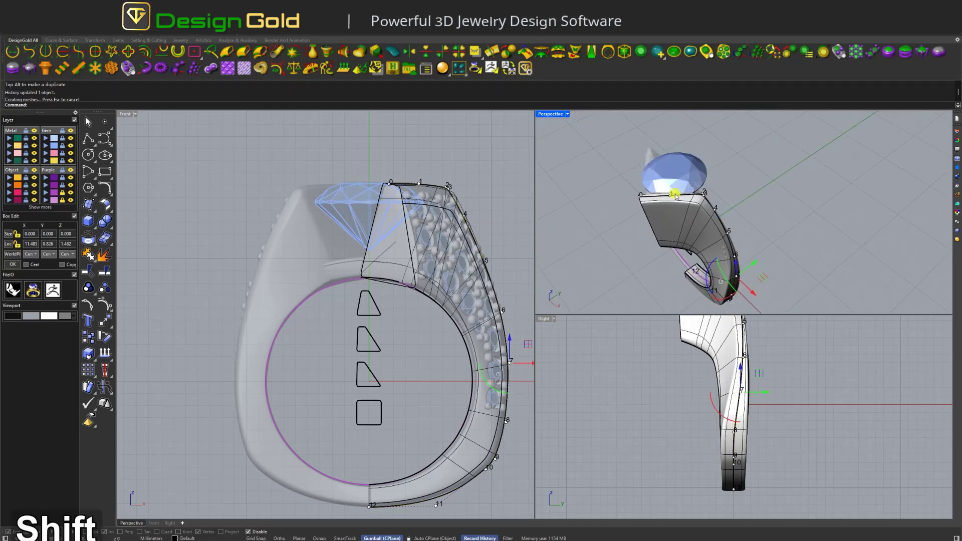
Step: Move the outer rail's control point 1 to about Y -2.984 to reshape the top edge
scroll(721, 165, up, 5)
click(719, 145)
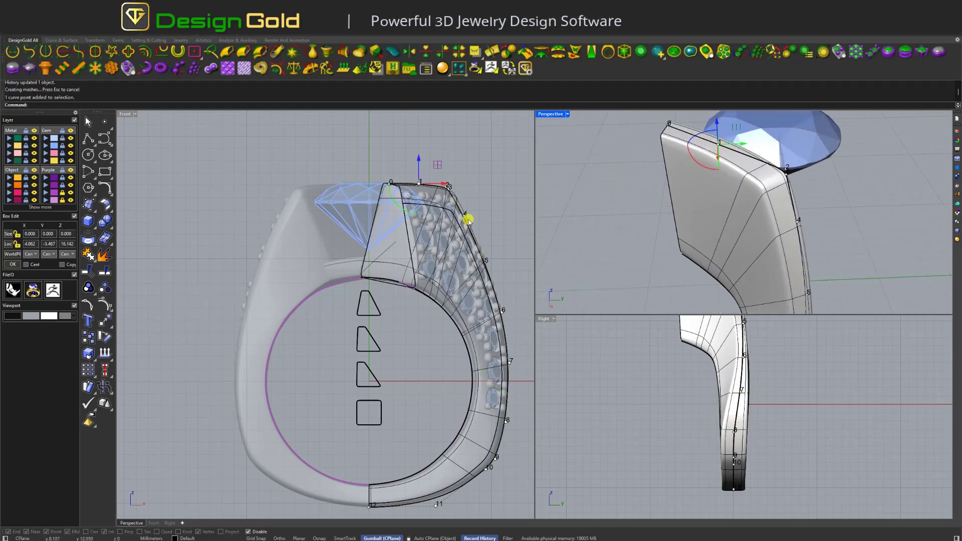
scroll(468, 219, up, 3)
scroll(700, 371, down, 3)
scroll(702, 386, up, 4)
drag(704, 386, 708, 386)
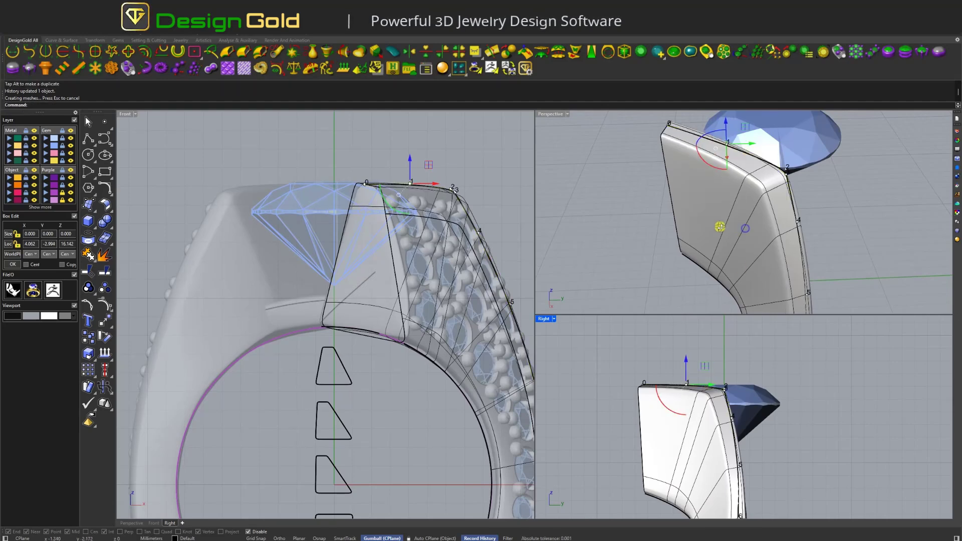
right_drag(720, 227, 691, 208)
right_drag(357, 372, 356, 344)
right_drag(672, 230, 752, 234)
Step: Nudge the second trapezoid section's top points in negative X and select its bottom-left corner points
click(328, 324)
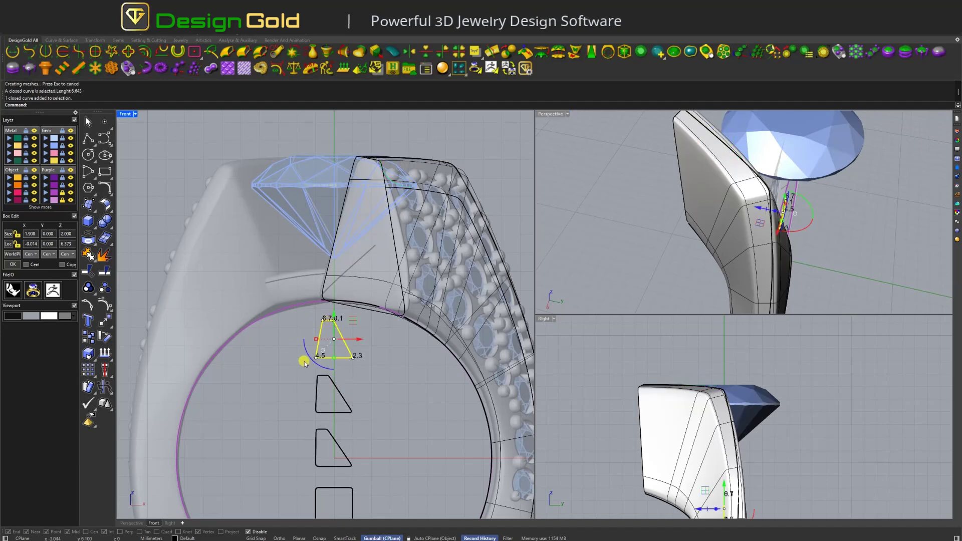
click(334, 379)
scroll(346, 377, up, 5)
drag(344, 369, 338, 369)
right_drag(702, 240, 618, 302)
drag(267, 452, 321, 487)
right_drag(321, 486, 340, 436)
right_drag(725, 244, 749, 216)
scroll(749, 215, up, 5)
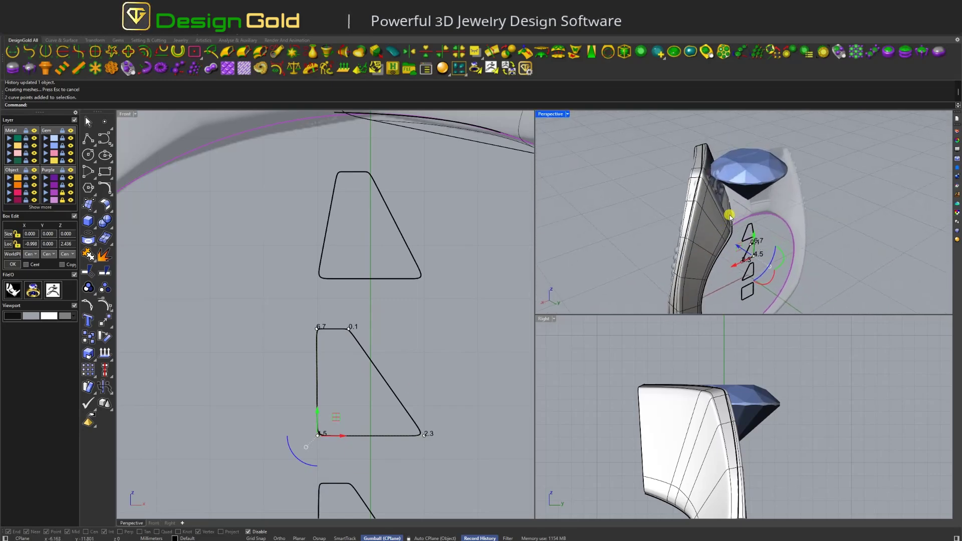
Step: Show the gem-side inner rail's control points and move point 1 to about Y -0.829
click(732, 215)
scroll(711, 224, down, 2)
click(711, 224)
scroll(711, 224, up, 5)
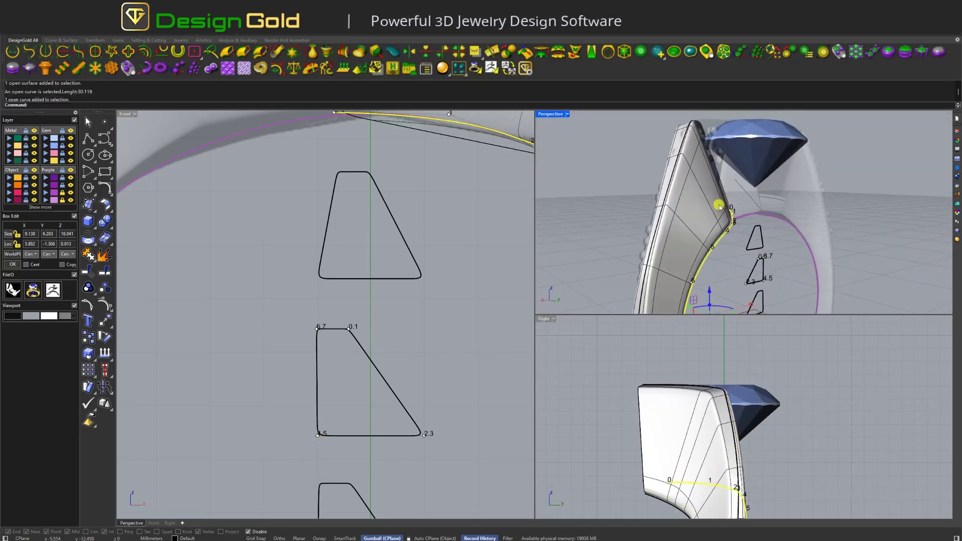
drag(730, 251, 750, 194)
right_drag(737, 236, 722, 281)
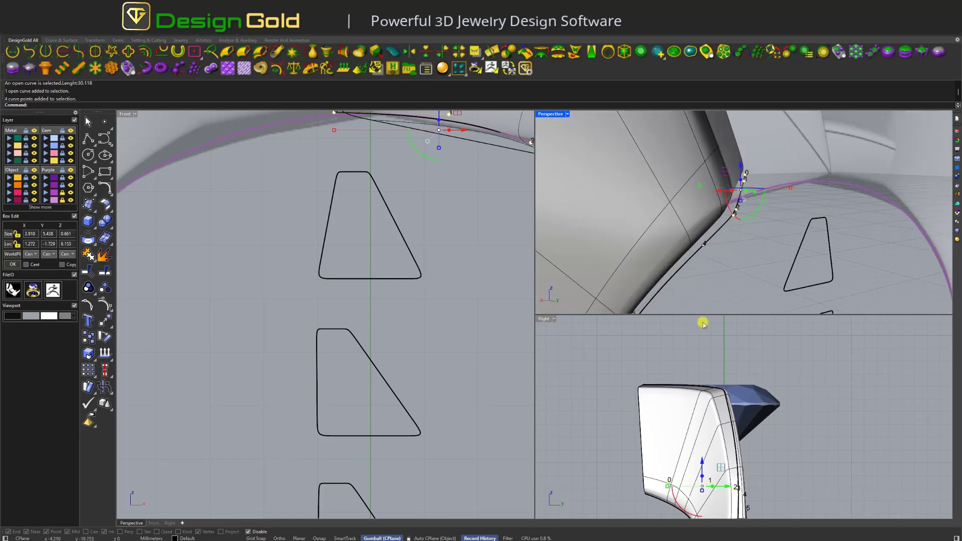
scroll(702, 323, up, 3)
right_drag(742, 221, 709, 258)
scroll(748, 210, up, 3)
key(Escape)
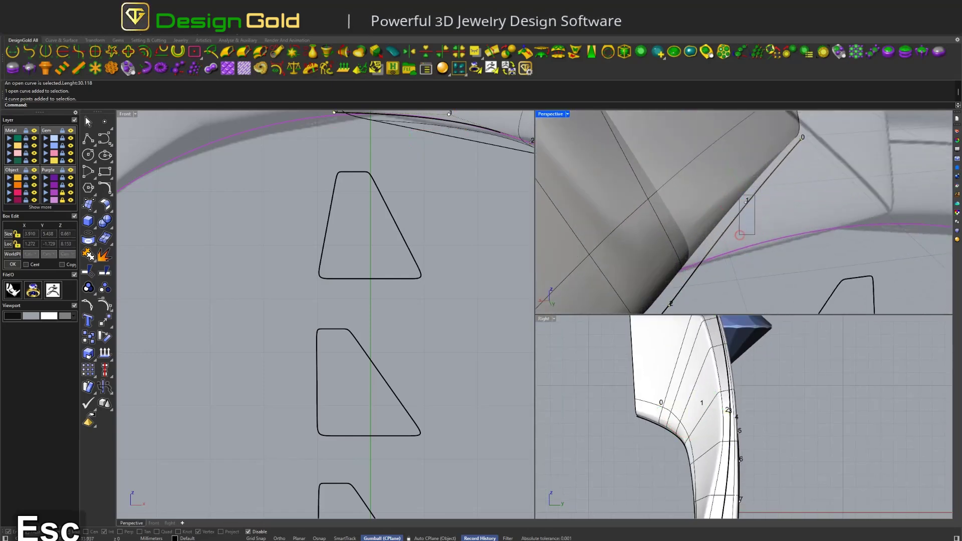
click(719, 404)
drag(720, 404, 730, 401)
scroll(714, 216, down, 3)
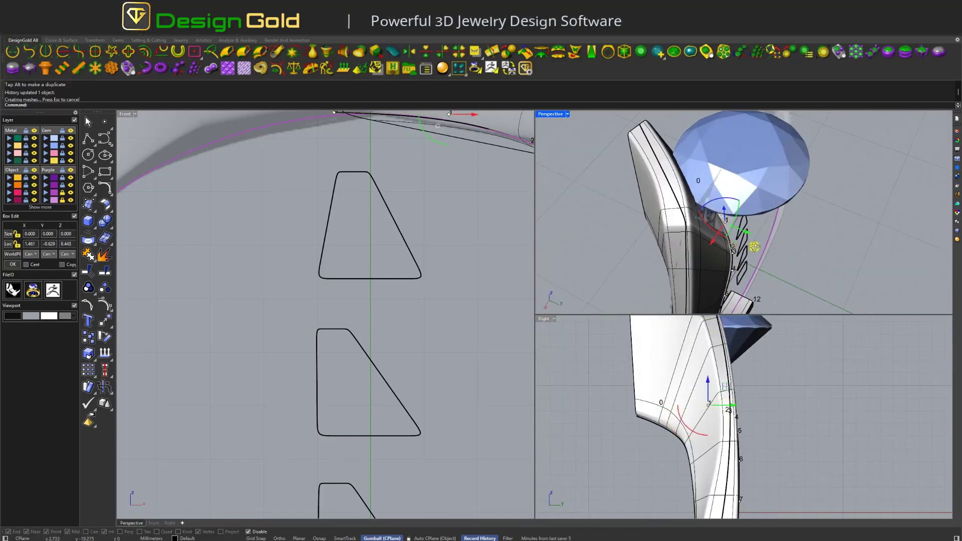
Step: Move control points 2 and 3 of the gem-side inner rail in Y and select point 4
right_drag(716, 225, 722, 246)
scroll(721, 249, up, 3)
drag(713, 256, 733, 216)
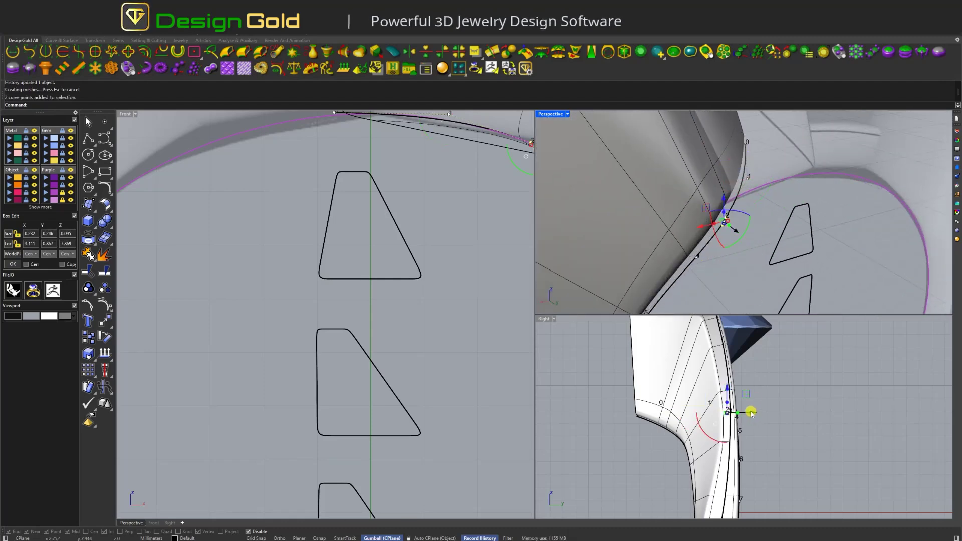
scroll(748, 413, up, 3)
mouse_move(727, 218)
right_down()
mouse_move(739, 225)
mouse_move(737, 208)
mouse_move(732, 237)
right_up()
click(733, 236)
scroll(436, 269, down, 4)
scroll(420, 247, down, 3)
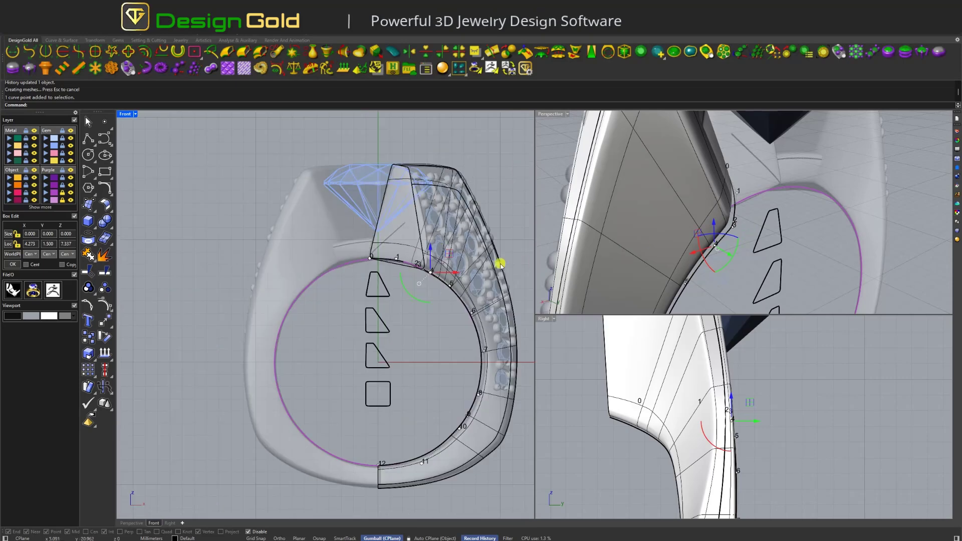
Step: Refine the gem-side inner rail's bend by moving points 2, 3 and 4 together to about Y 1.455
scroll(391, 266, up, 5)
click(400, 243)
right_drag(687, 268, 770, 306)
right_drag(699, 217, 712, 264)
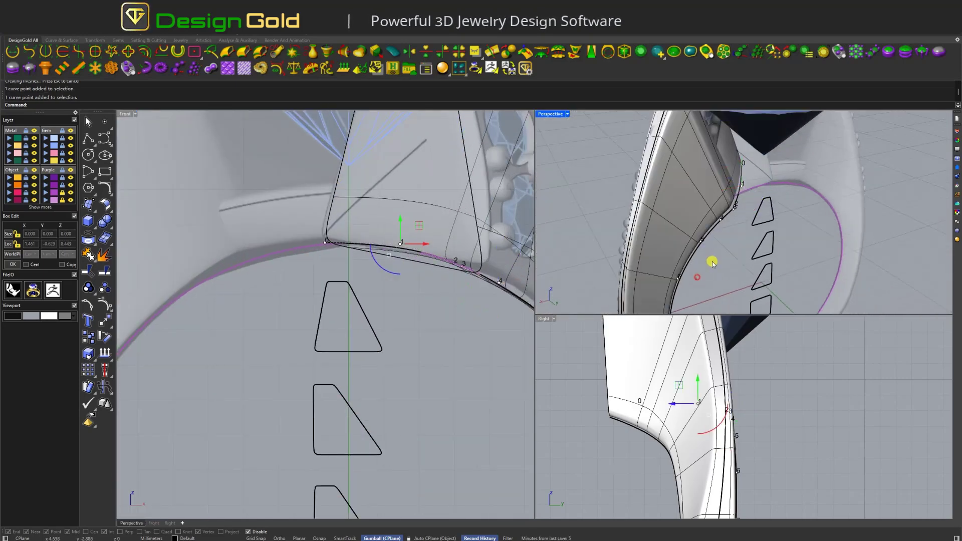
drag(734, 212, 734, 213)
scroll(734, 213, up, 2)
scroll(752, 426, up, 2)
drag(750, 426, 750, 427)
drag(734, 189, 754, 281)
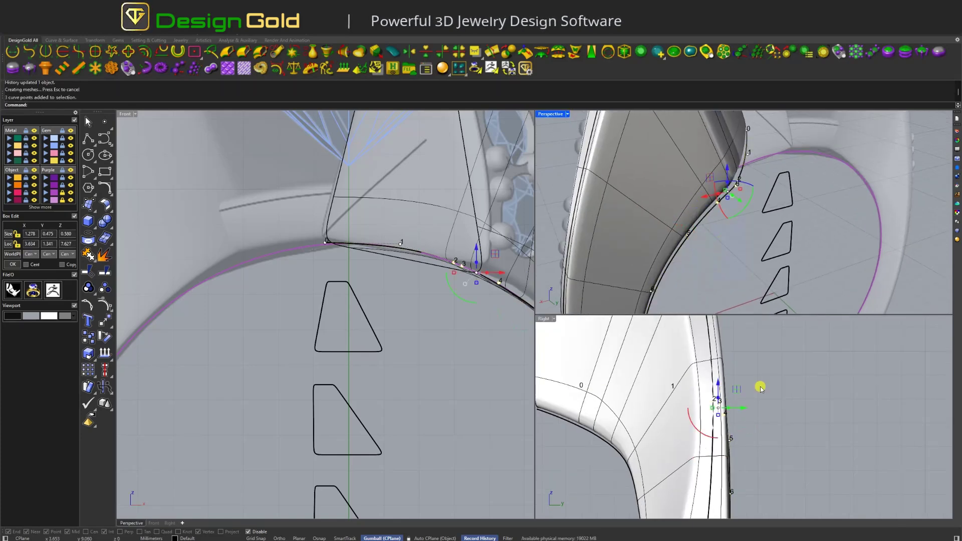
scroll(747, 401, up, 1)
click(740, 410)
scroll(730, 404, down, 2)
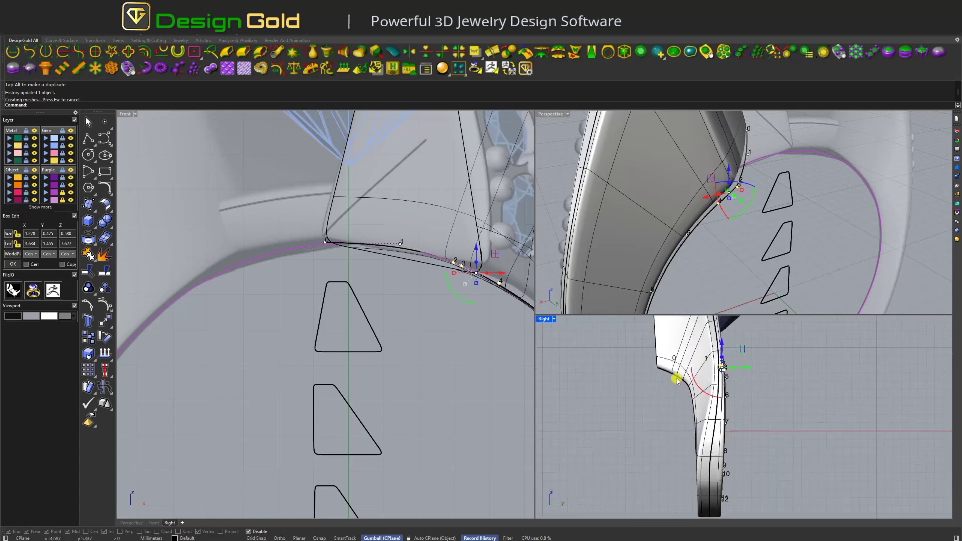
Step: Select control points 4 and 5 of the inner rail on the flared side and move them to about Y -2.994
scroll(702, 381, up, 1)
scroll(680, 401, down, 2)
shift+click(682, 400)
scroll(682, 400, down, 1)
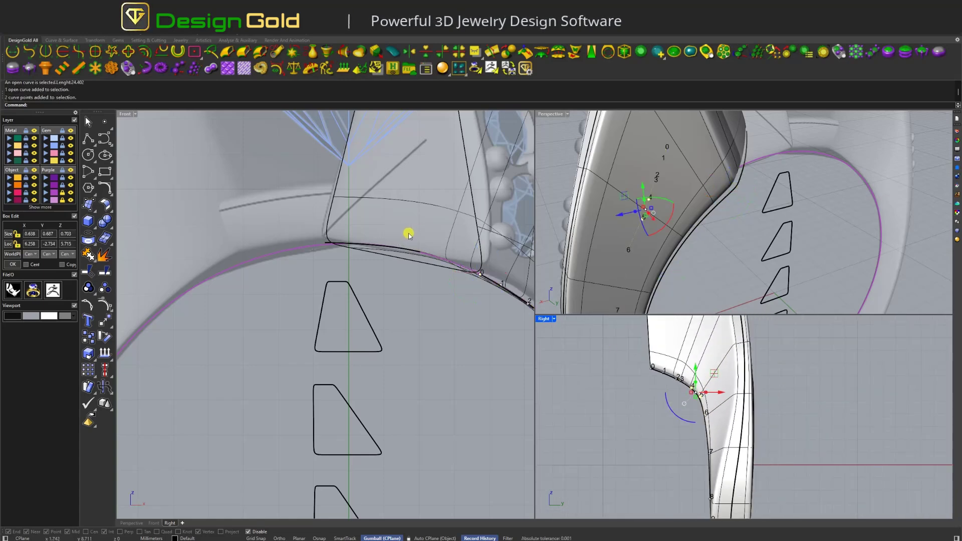
scroll(408, 232, down, 3)
click(670, 196)
scroll(670, 197, down, 4)
right_drag(670, 197, 696, 210)
scroll(702, 395, up, 3)
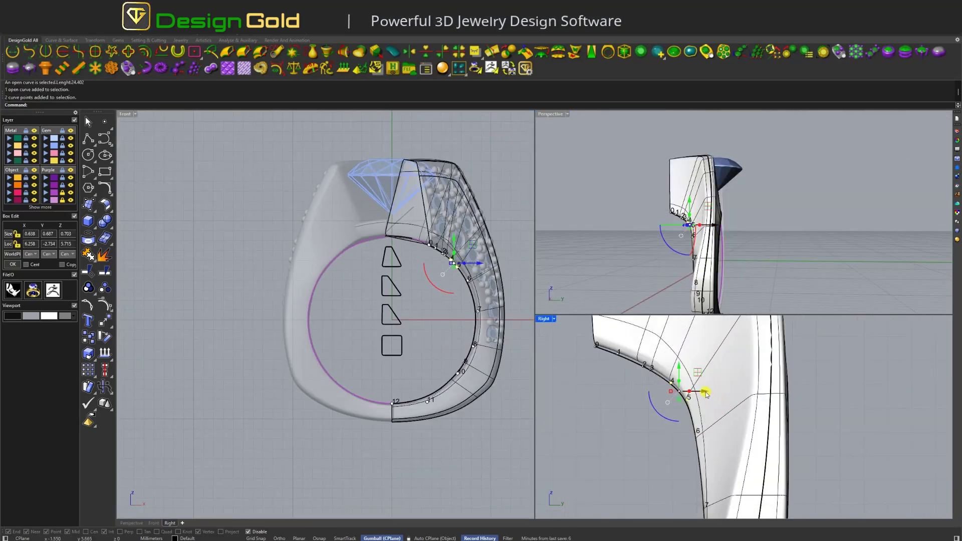
drag(700, 393, 689, 393)
right_drag(689, 394, 683, 407)
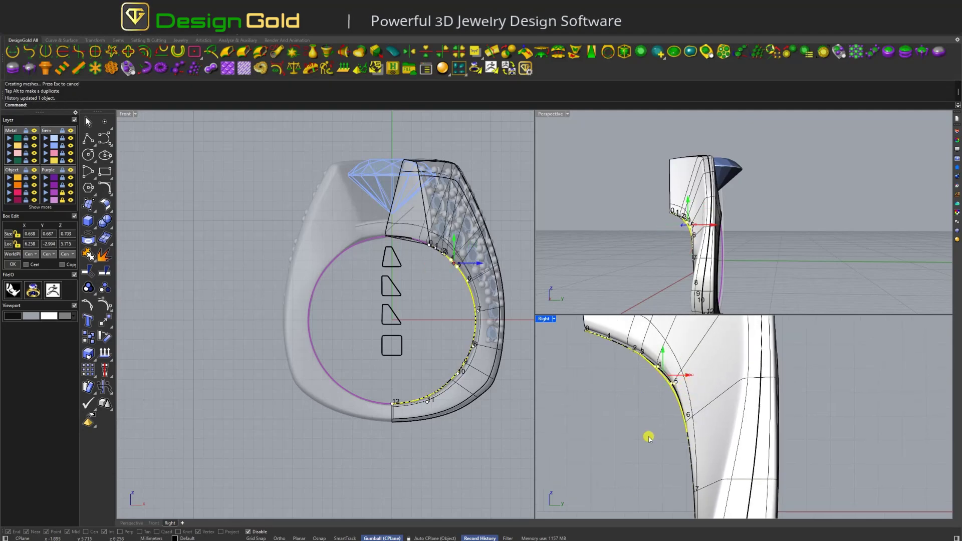
Step: Move the pair of control points 2 and 3 on the flared-side inner rail to about Y -4.218
scroll(614, 407, up, 4)
click(655, 381)
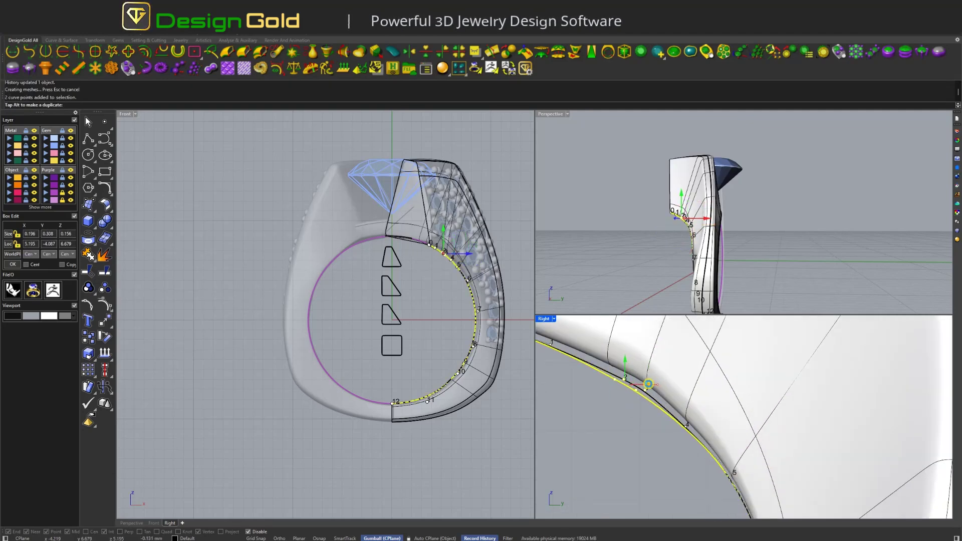
scroll(651, 390, down, 5)
click(720, 382)
scroll(698, 400, down, 2)
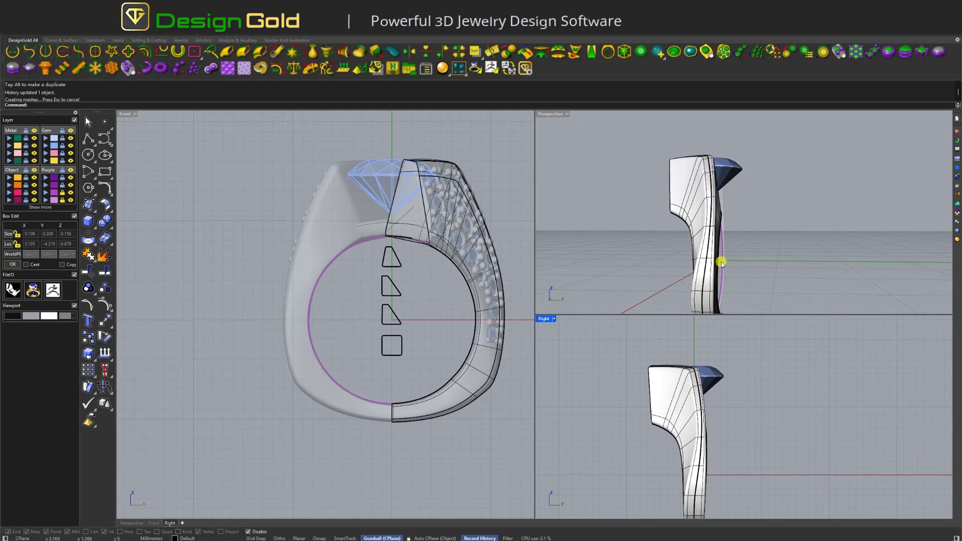
Step: Move end point 0 of the flared-side inner rail outward to about Y -7.116
right_drag(697, 217, 689, 238)
scroll(655, 416, up, 2)
click(655, 404)
scroll(666, 396, up, 3)
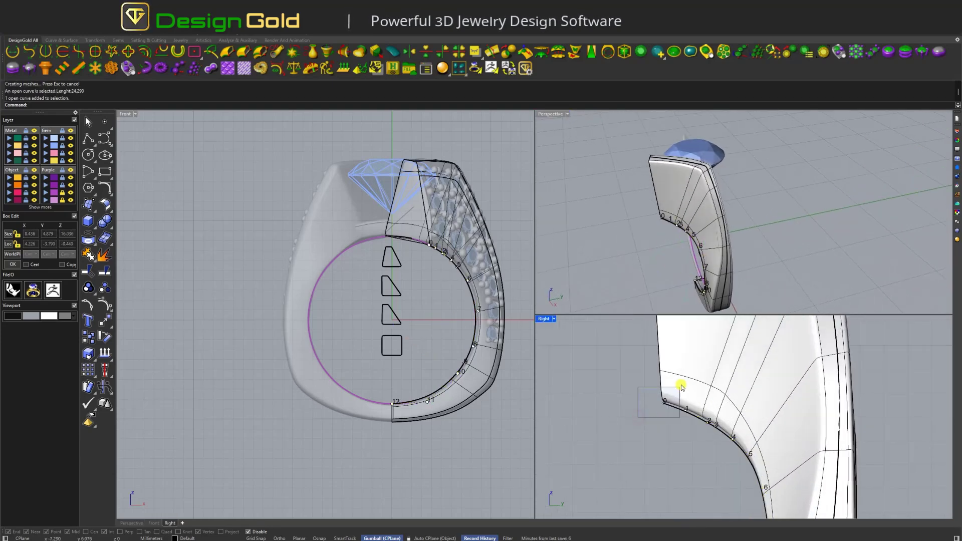
click(679, 391)
scroll(682, 402, up, 2)
drag(681, 403, 650, 404)
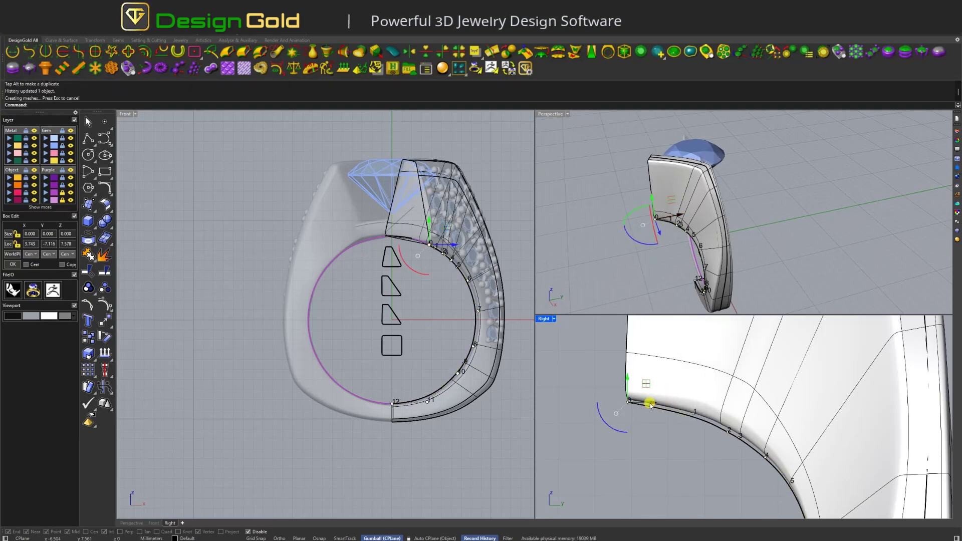
Step: Check the shank's underside and nudge control point 2 of the flared-side inner rail in Y to smooth the curve
right_drag(689, 263, 780, 221)
scroll(468, 215, down, 3)
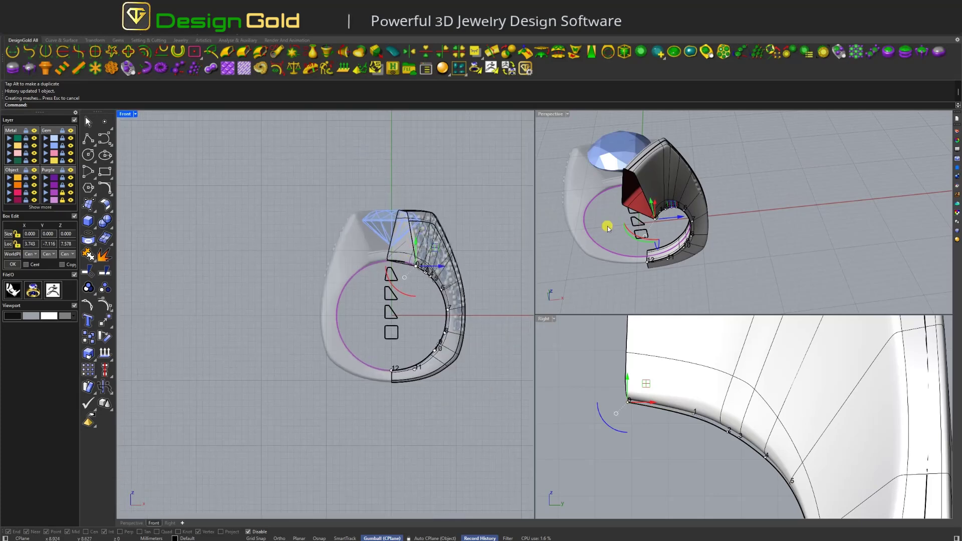
scroll(669, 227, up, 4)
right_drag(669, 227, 607, 251)
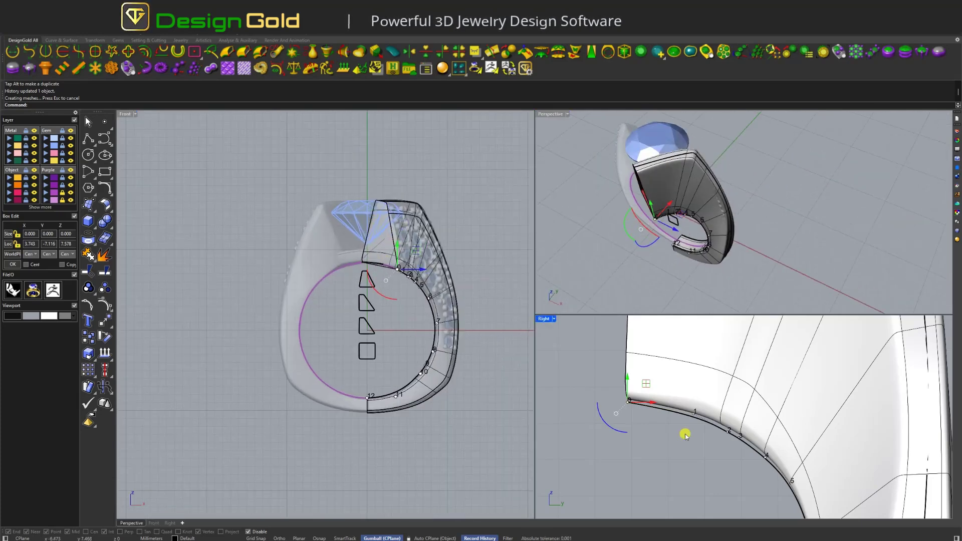
scroll(683, 431, up, 2)
click(709, 414)
right_drag(746, 466, 705, 419)
click(720, 394)
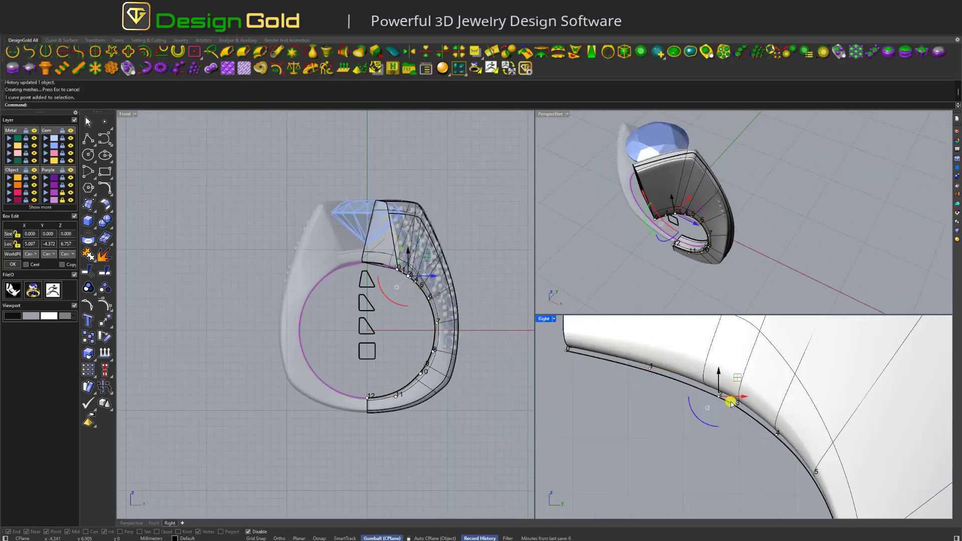
drag(730, 400, 739, 400)
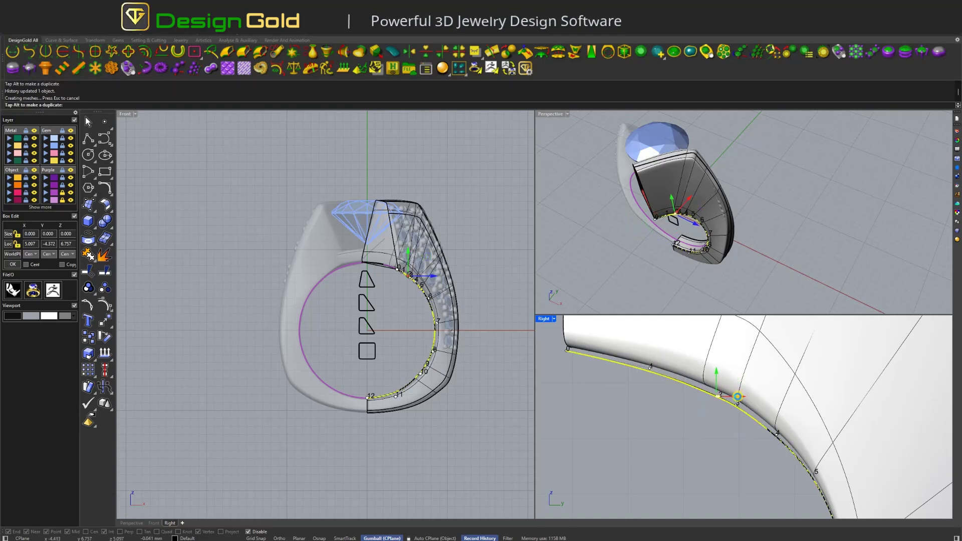
scroll(746, 407, down, 2)
scroll(745, 401, up, 3)
Step: Shift control points 4 and 5 of the flared-side inner rail to about Y -3.031
click(735, 361)
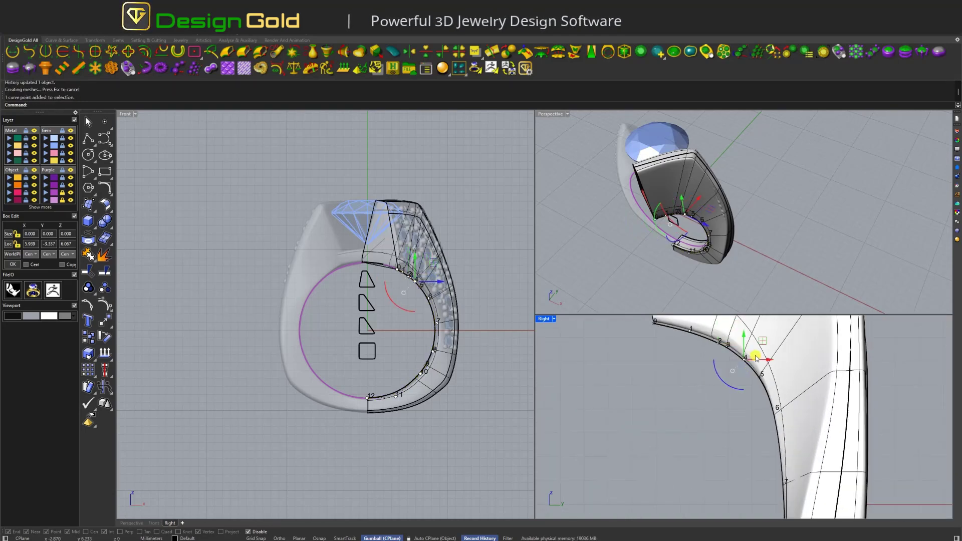
drag(752, 357, 761, 364)
drag(766, 395, 737, 418)
scroll(737, 419, down, 4)
scroll(737, 420, up, 2)
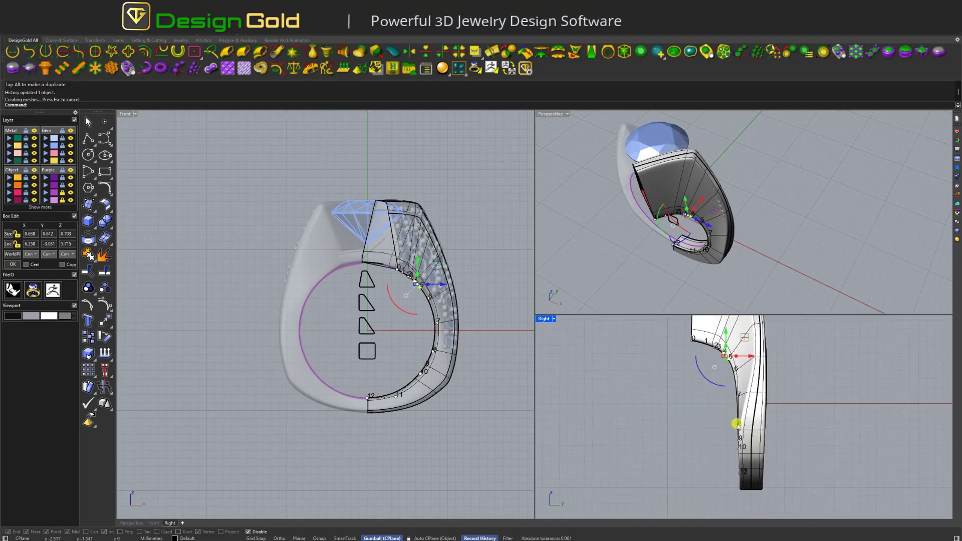
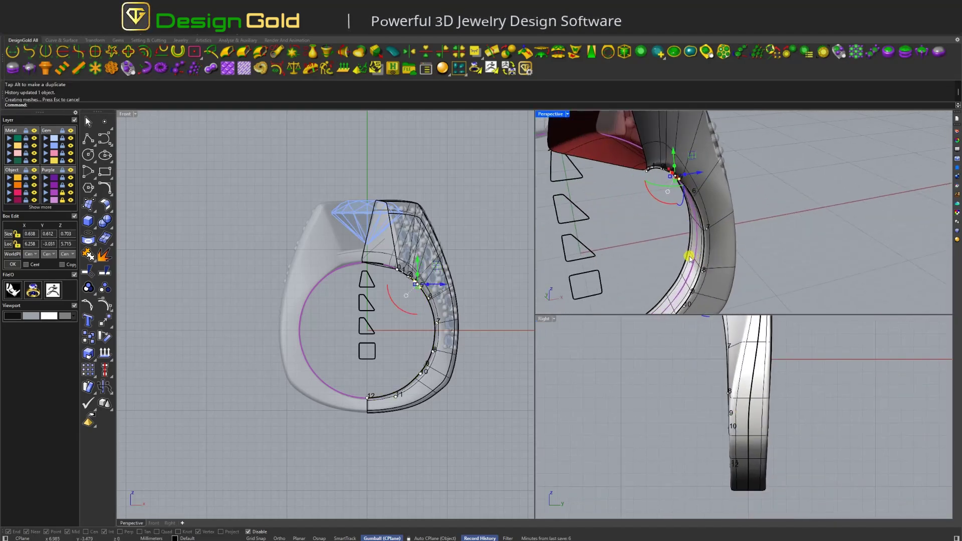
Step: Select both inner rails and widen the spread of their control points 9 and 10 in Y
key(Escape)
click(677, 225)
scroll(683, 263, up, 3)
click(683, 263)
click(683, 263)
scroll(716, 283, up, 2)
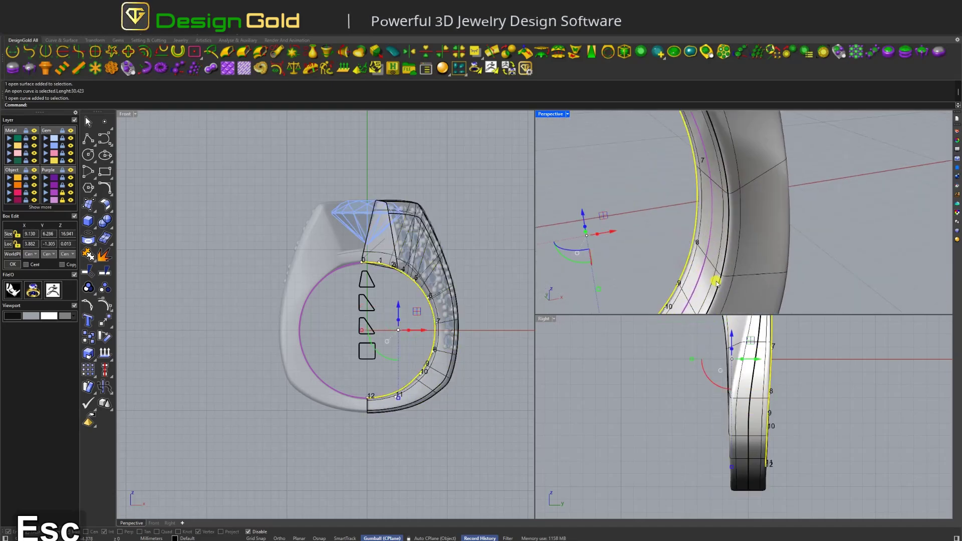
scroll(725, 291, down, 3)
scroll(693, 411, up, 4)
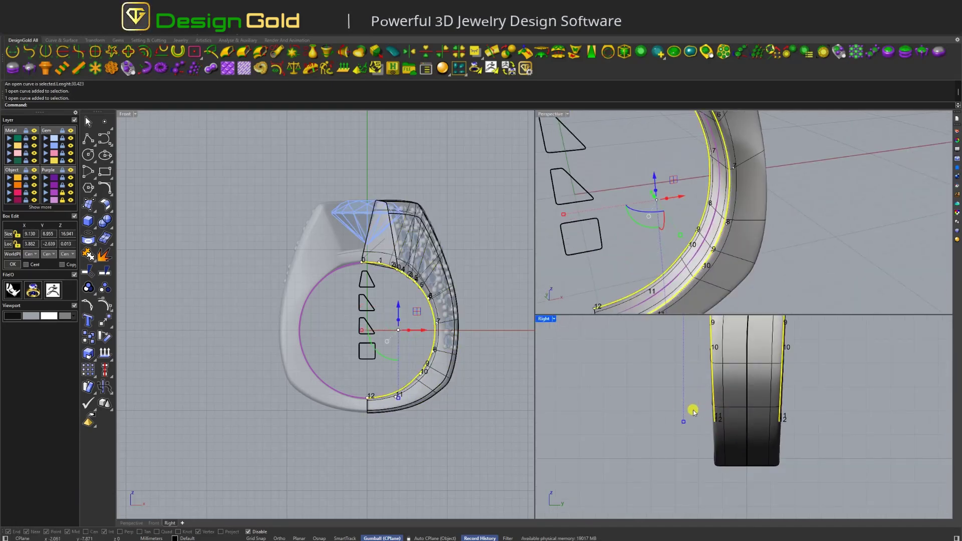
drag(791, 443, 745, 444)
scroll(727, 401, up, 2)
drag(705, 363, 706, 392)
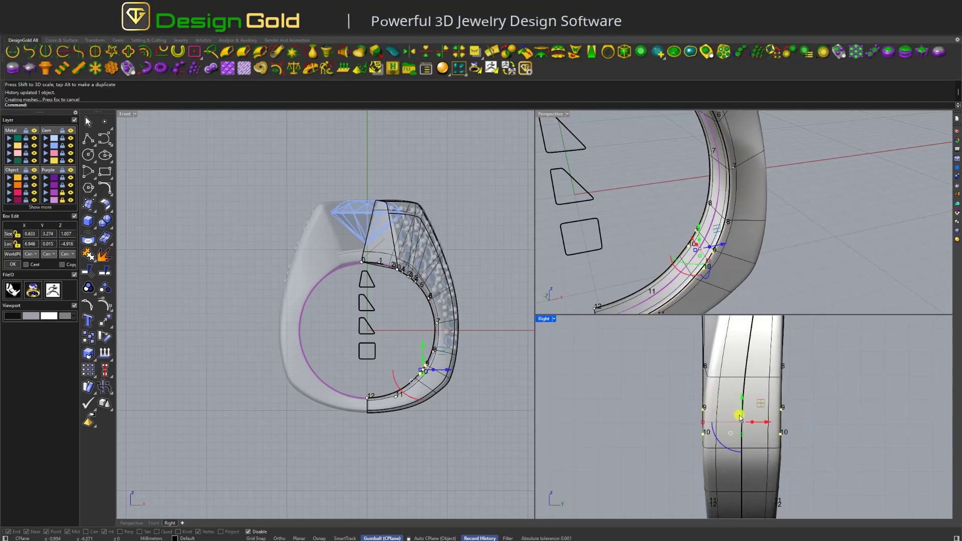
right_drag(741, 417, 709, 411)
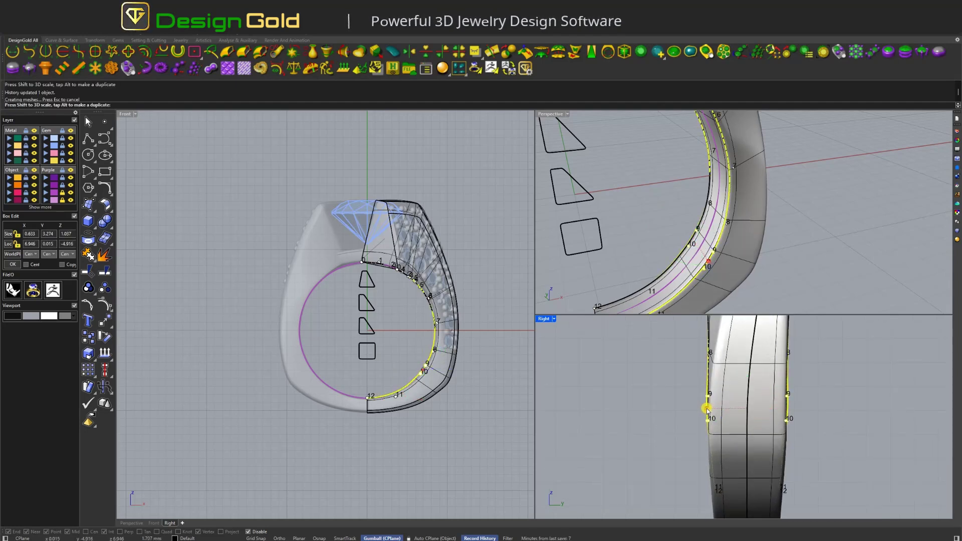
drag(707, 409, 784, 412)
Step: Widen the spread of control point 8 on both inner rails in Y
scroll(741, 396, down, 2)
scroll(674, 383, up, 2)
scroll(759, 404, up, 1)
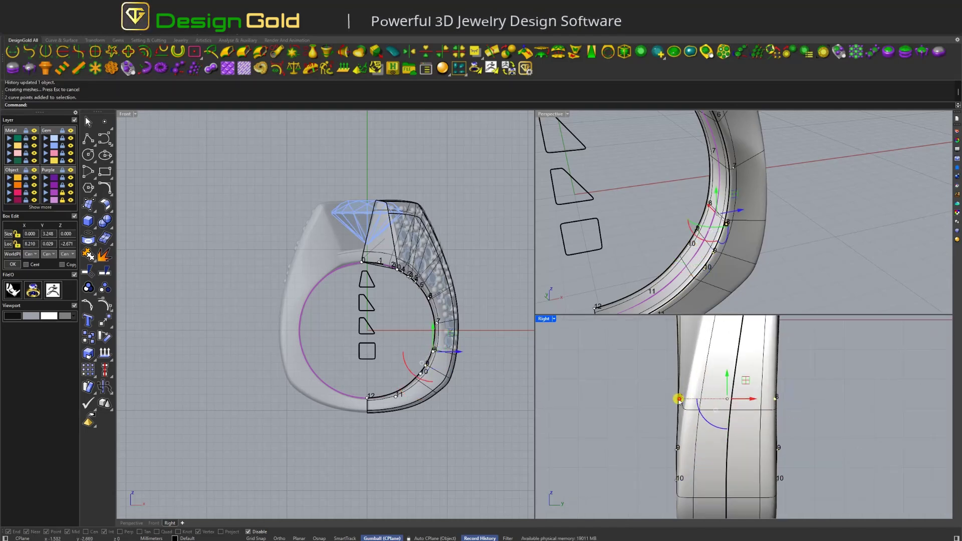
drag(680, 401, 674, 401)
scroll(715, 421, down, 2)
scroll(715, 443, up, 2)
Step: Scale control points 9 and 10 of both inner rails outward in Y to a spread of about 3.608
drag(713, 438, 676, 415)
scroll(654, 399, down, 2)
scroll(685, 424, up, 2)
scroll(719, 407, down, 2)
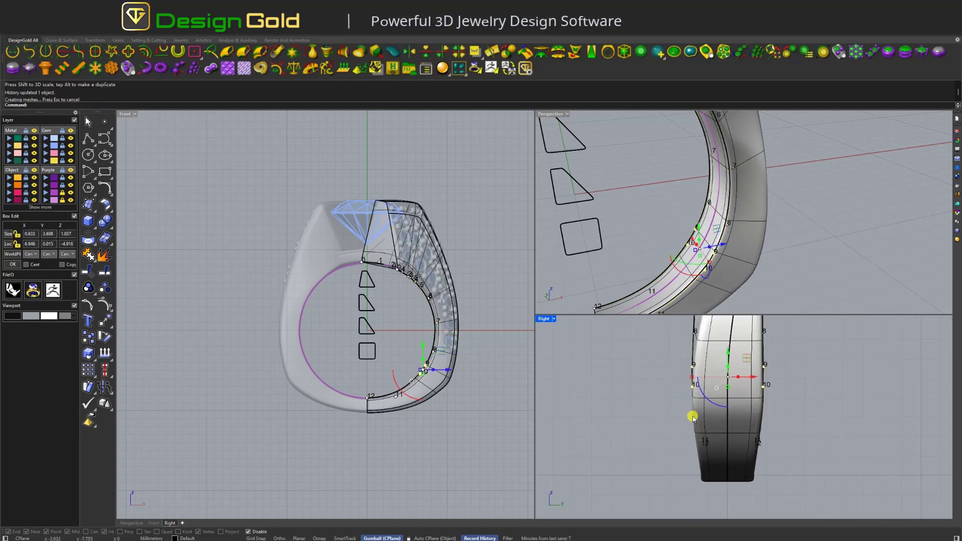
Step: Scale control point 11 of both inner rails inward in Y to a spread of about 2.608
scroll(393, 386, up, 2)
drag(393, 386, 407, 407)
right_drag(612, 216, 647, 271)
scroll(645, 254, up, 5)
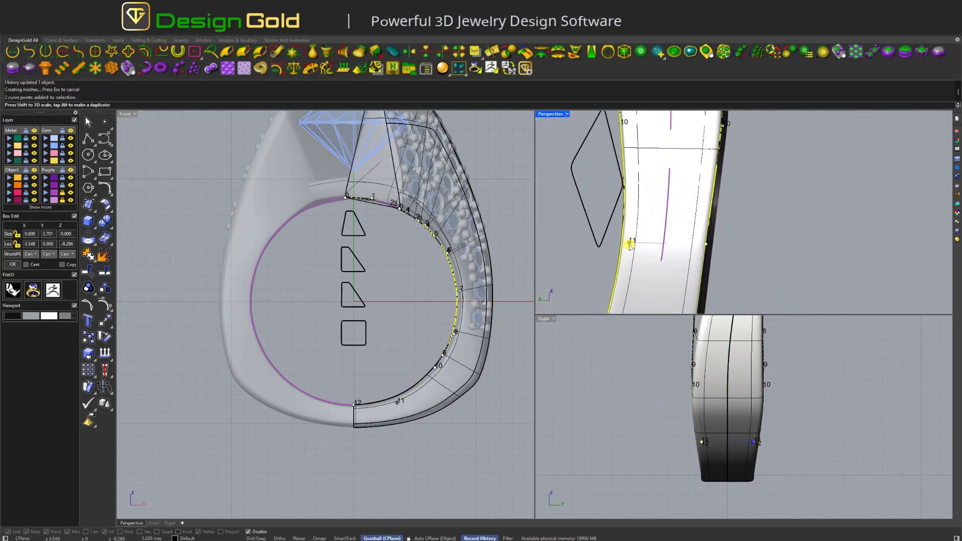
scroll(671, 252, down, 5)
right_drag(747, 236, 732, 261)
right_drag(739, 389, 741, 406)
scroll(741, 406, up, 5)
scroll(732, 247, down, 5)
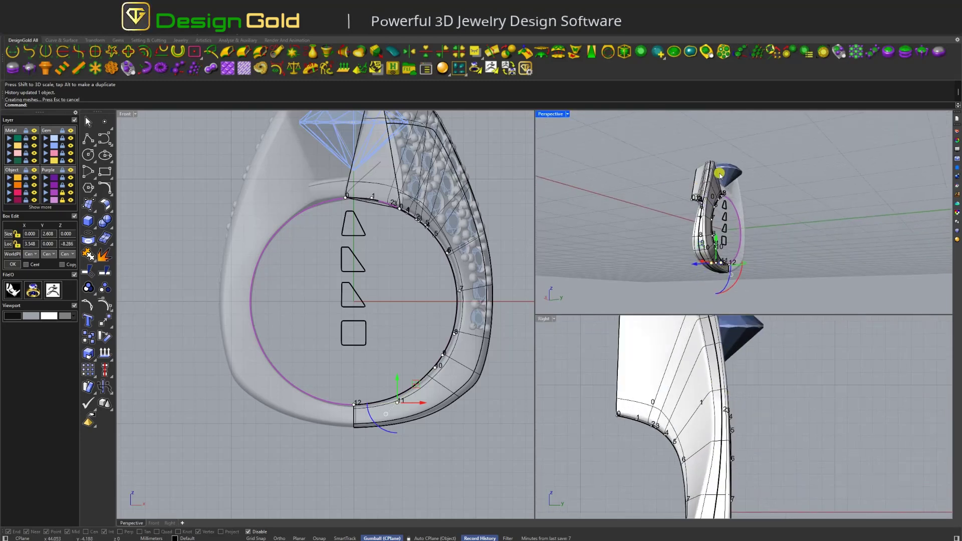
Step: Move control points 5 and 6 of the non-flared side's inner rail outward to about Y 2.219
scroll(736, 259, up, 8)
scroll(725, 241, up, 3)
click(715, 241)
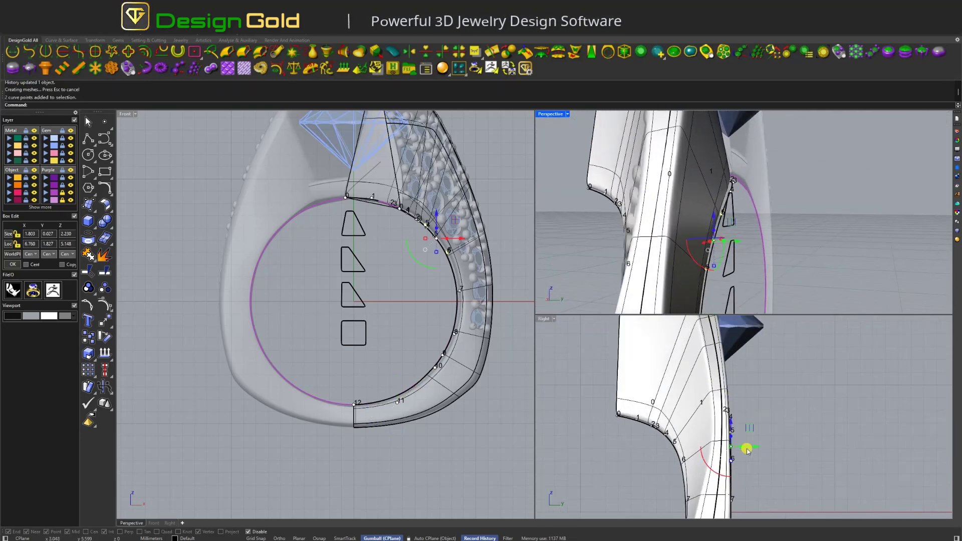
scroll(747, 447, up, 4)
drag(750, 382, 730, 409)
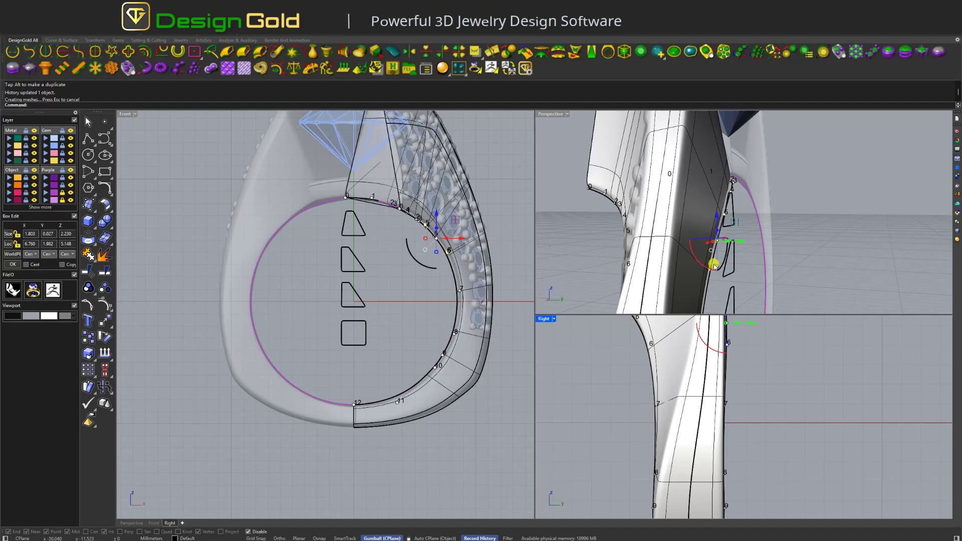
scroll(711, 266, up, 5)
scroll(740, 363, down, 3)
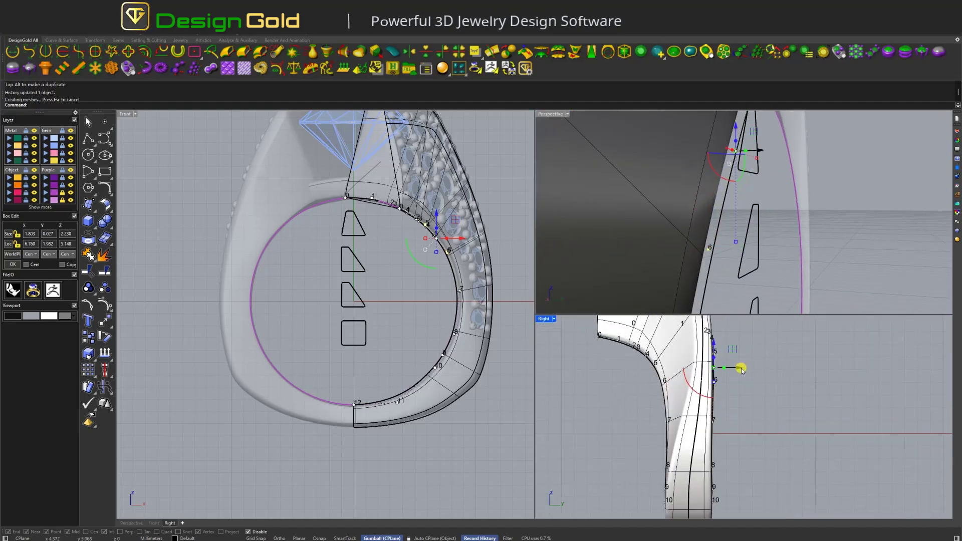
drag(744, 369, 709, 423)
Step: Move control point 7 of the non-flared side's inner rail to about Y 2.060
scroll(675, 412, up, 3)
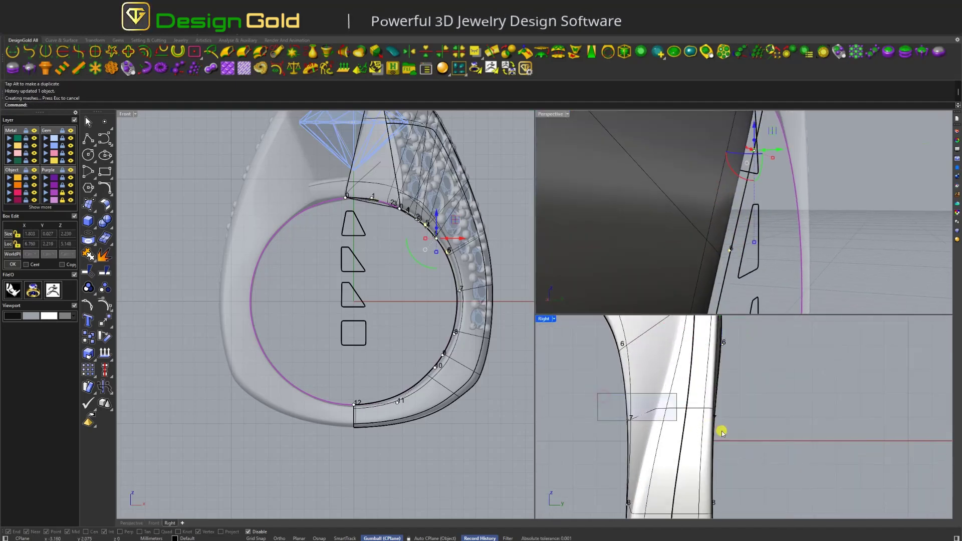
drag(596, 396, 636, 431)
scroll(725, 409, down, 2)
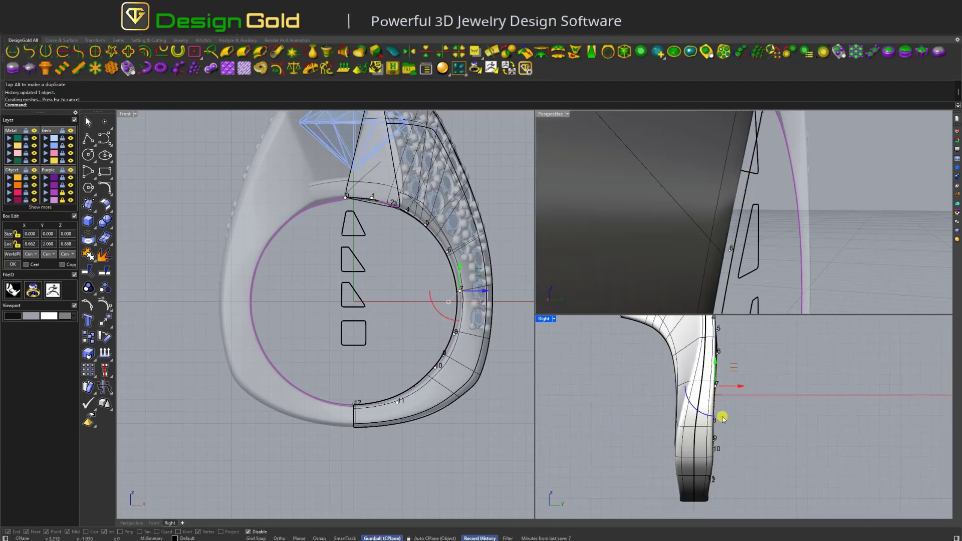
Step: Try moving control point 8 of the non-flared side's inner rail to about Y 1.935, and undo the move
drag(603, 395, 722, 431)
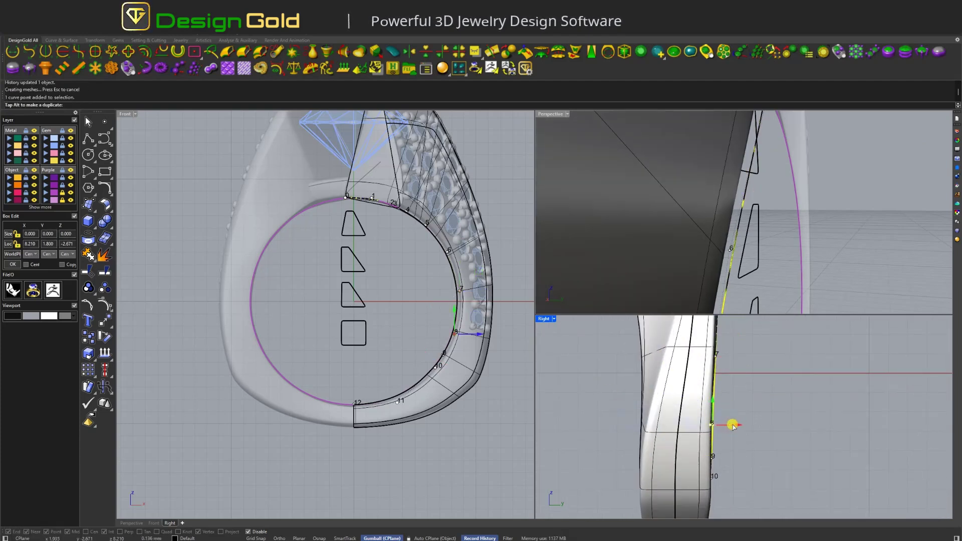
scroll(732, 424, down, 3)
scroll(730, 426, up, 5)
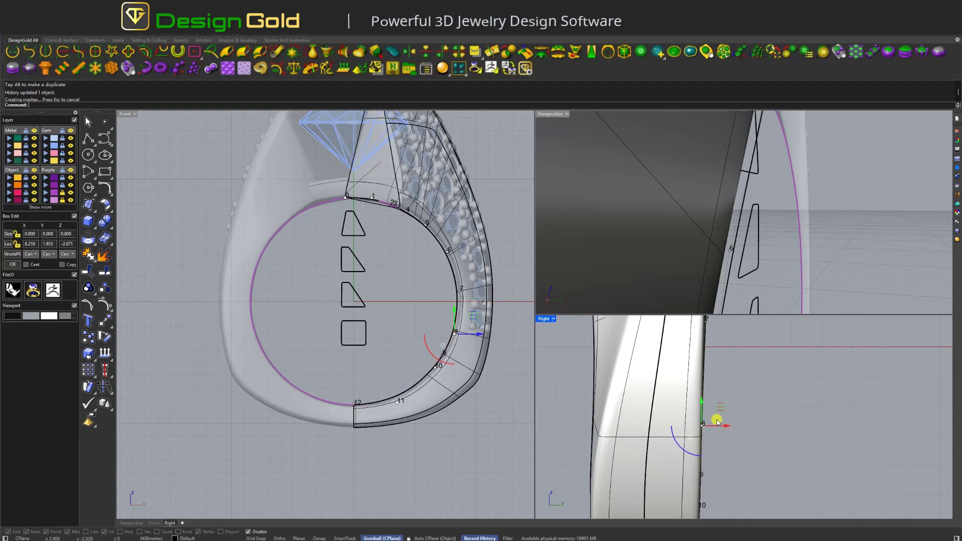
key(ctrl+z)
shift+click(647, 388)
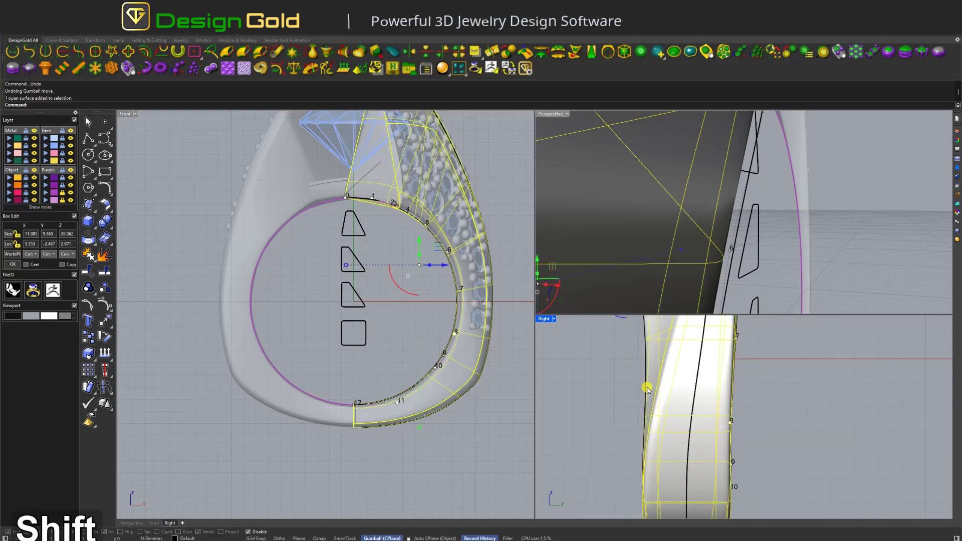
key(Escape)
click(677, 402)
shift+click(646, 421)
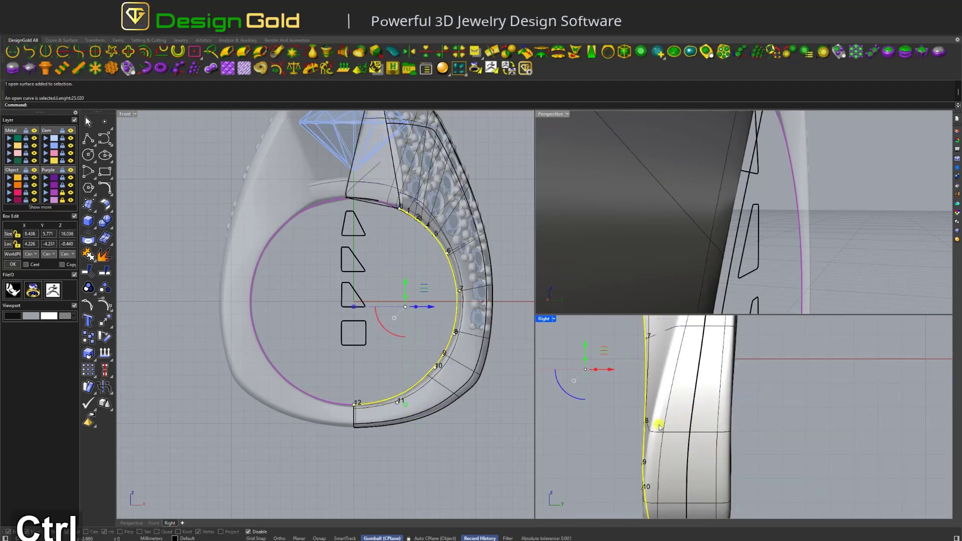
key(Escape)
key(ctrl+z)
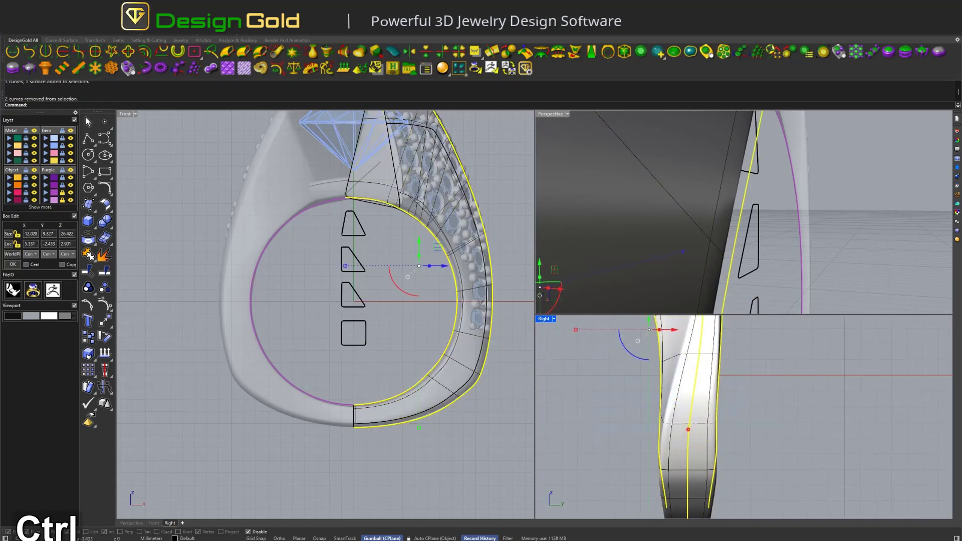
Step: Show both inner rails' control points and scale the two points 8 in Y to a spread of about 3.754
ctrl+click(671, 425)
text(F)
key(space)
scroll(673, 422, up, 2)
drag(679, 425, 652, 414)
scroll(724, 419, down, 5)
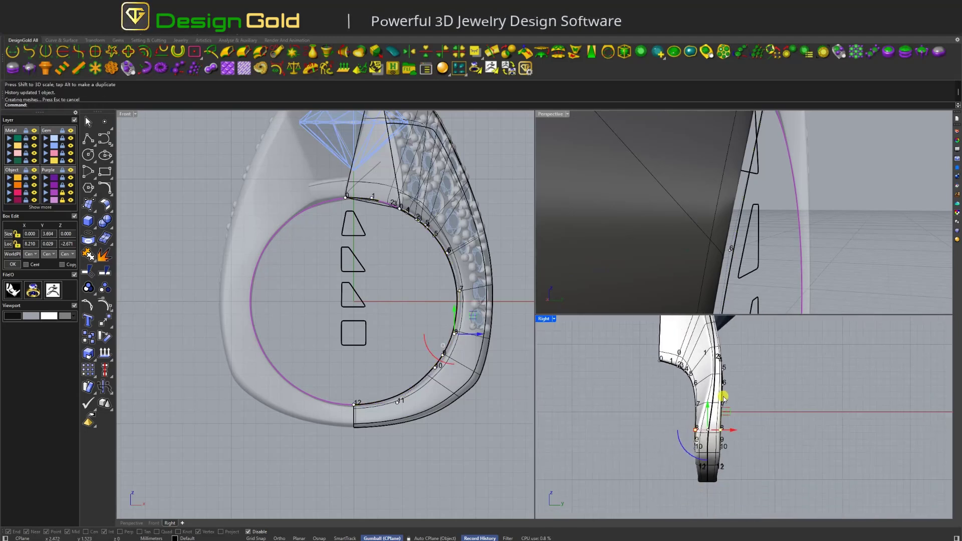
scroll(692, 434, up, 5)
drag(620, 422, 623, 421)
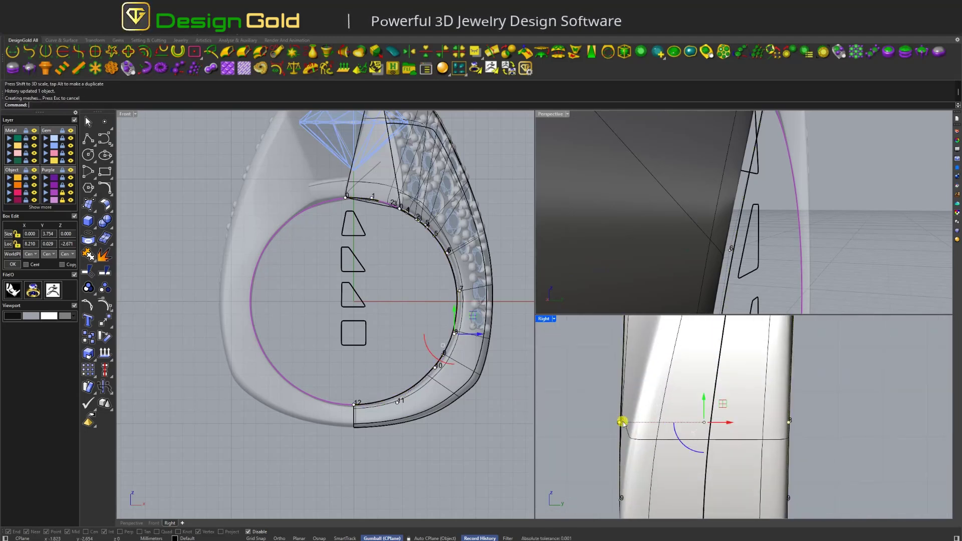
scroll(696, 431, down, 5)
scroll(783, 426, up, 3)
scroll(656, 419, up, 3)
Step: Scale control point 10 of both inner rails in Y to a spread of about 3.738
drag(783, 426, 638, 419)
scroll(680, 405, down, 3)
drag(784, 416, 663, 400)
scroll(667, 401, up, 3)
scroll(664, 411, down, 3)
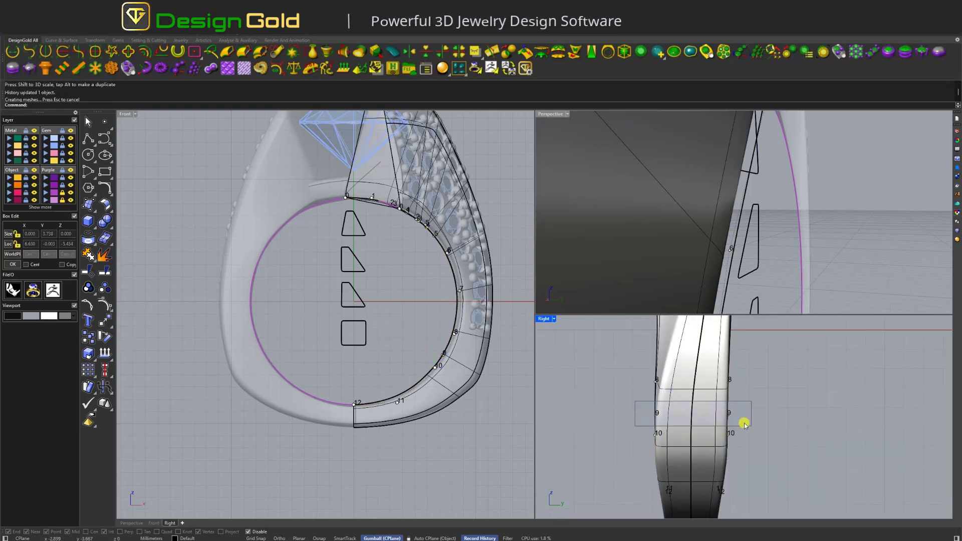
Step: Scale control point 9 of both inner rails outward in Y to a spread of about 3.735
drag(744, 425, 745, 426)
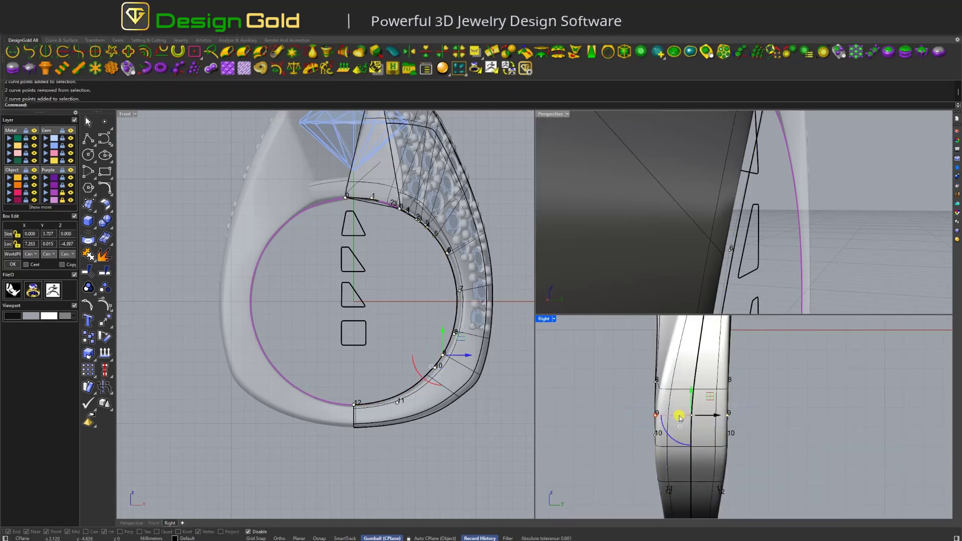
scroll(679, 417, up, 3)
drag(634, 416, 635, 417)
scroll(637, 417, down, 5)
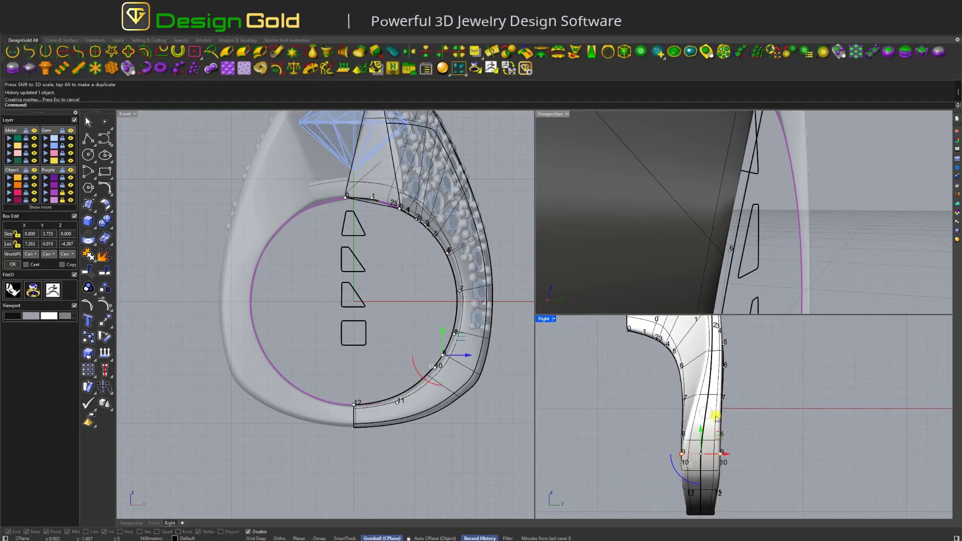
Step: Check the shank from several angles, hide the rails' control points and set the perspective viewport to the world Front view
scroll(770, 238, down, 3)
right_drag(770, 237, 786, 279)
scroll(429, 248, down, 2)
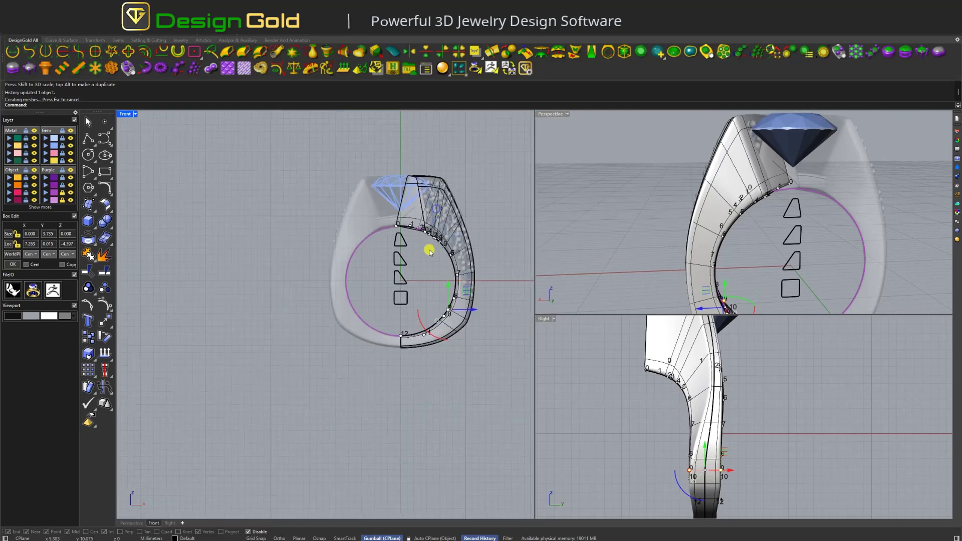
scroll(435, 208, up, 6)
scroll(746, 215, down, 3)
right_drag(745, 215, 717, 235)
scroll(741, 215, up, 2)
key(Escape)
click(716, 235)
text(qa)
key(space)
key(Escape)
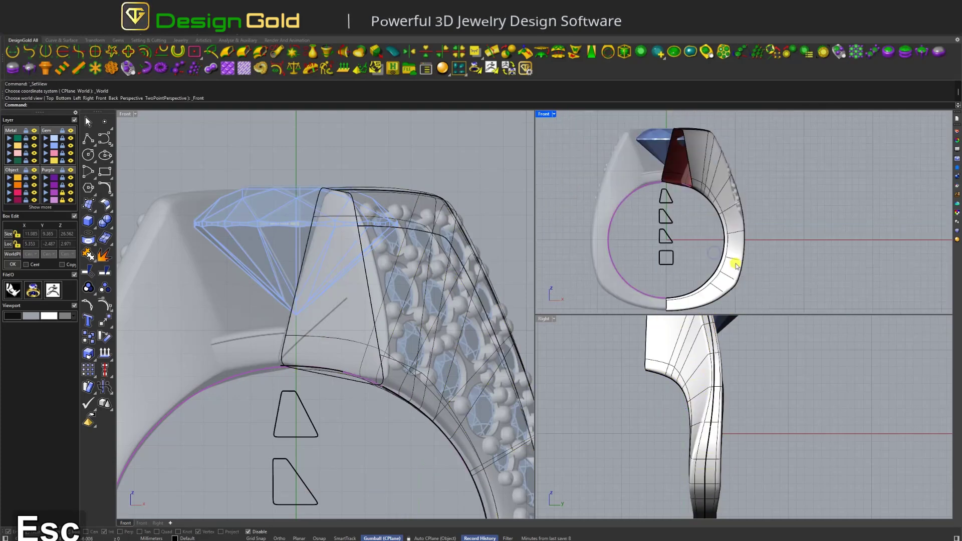
Step: In front view, align control points 9 and 10 of both inner rails with the finger circle, placing points 10 at about X 6.589, Z -5.614
scroll(730, 254, up, 5)
key(Escape)
scroll(682, 233, up, 2)
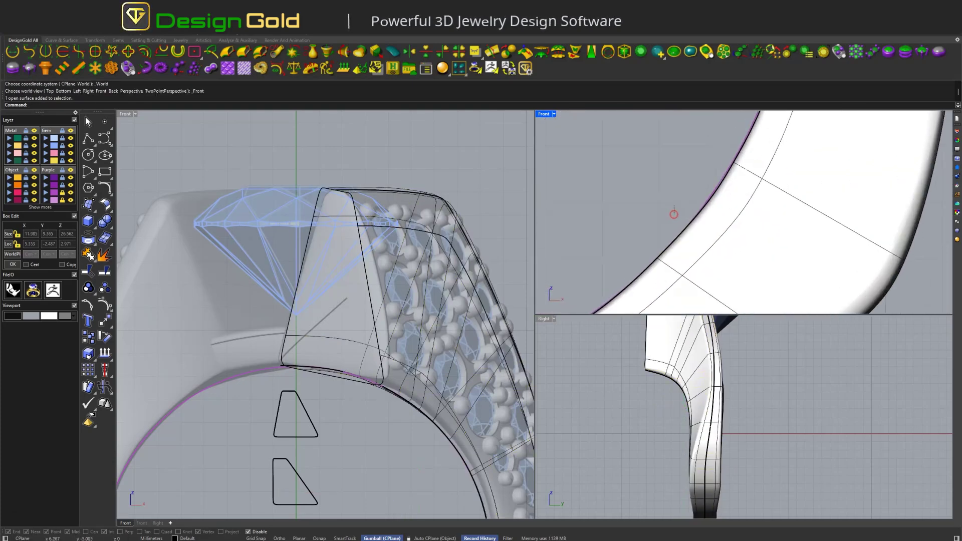
click(692, 247)
text(f)
key(space)
scroll(691, 260, up, 2)
drag(671, 246, 707, 225)
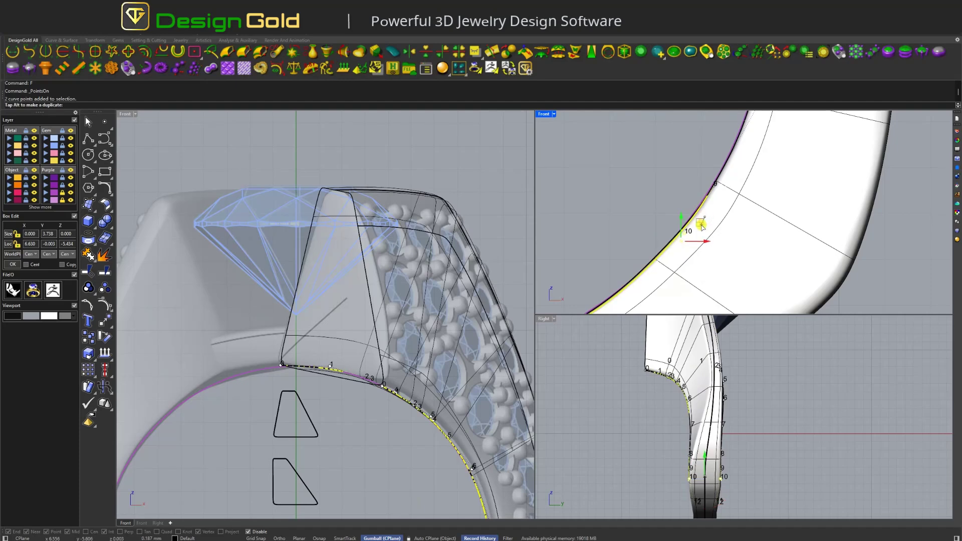
drag(700, 179, 733, 170)
drag(672, 250, 701, 232)
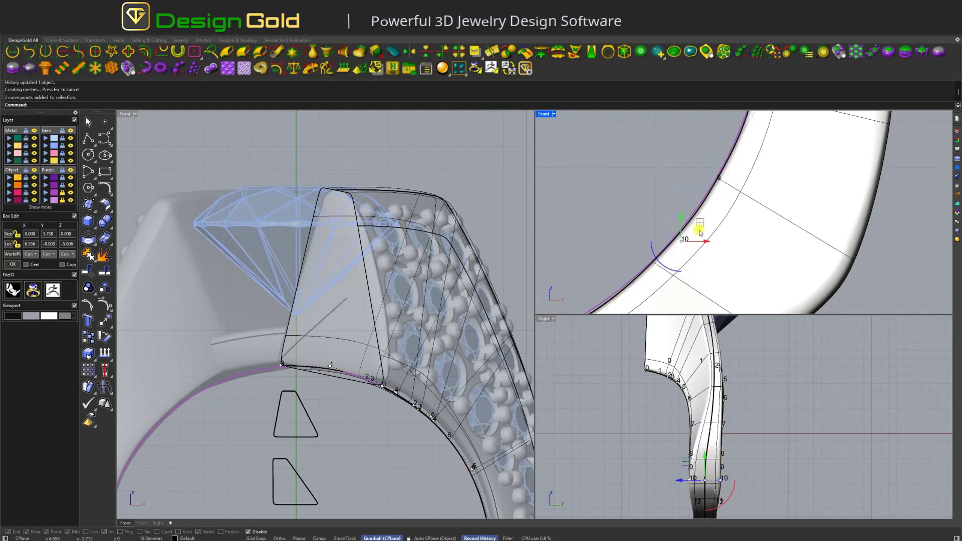
scroll(700, 228, down, 5)
key(Escape)
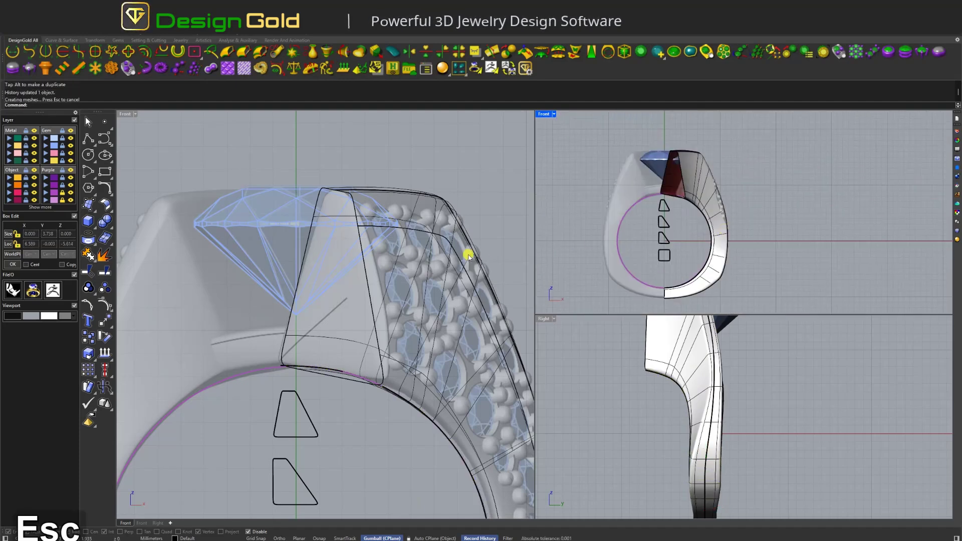
Step: Place a point on the bottom edge of the shank's lower end section, off centre, and mirror it across the Y axis
right_drag(727, 223, 689, 196)
click(690, 193)
key(Escape)
scroll(724, 264, down, 2)
scroll(661, 269, up, 6)
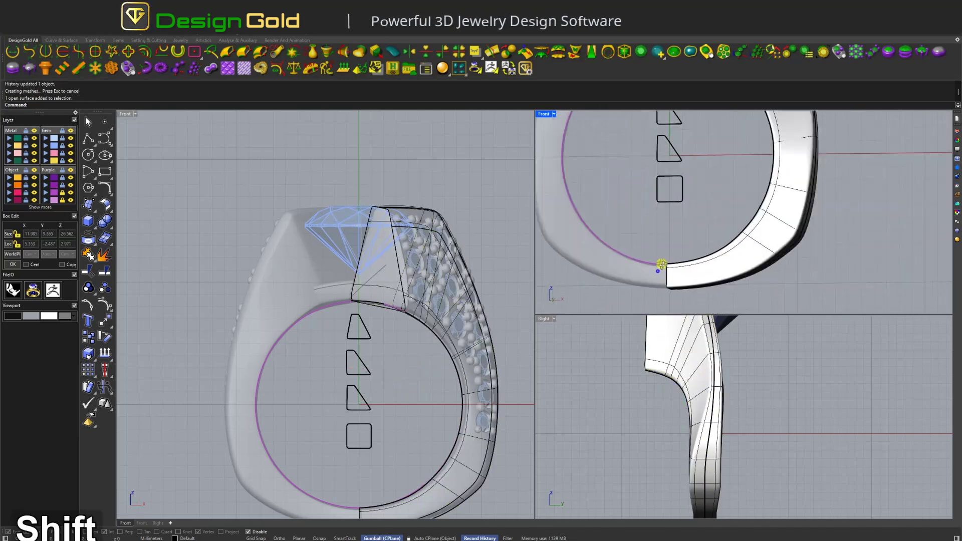
scroll(722, 441, up, 3)
click(702, 441)
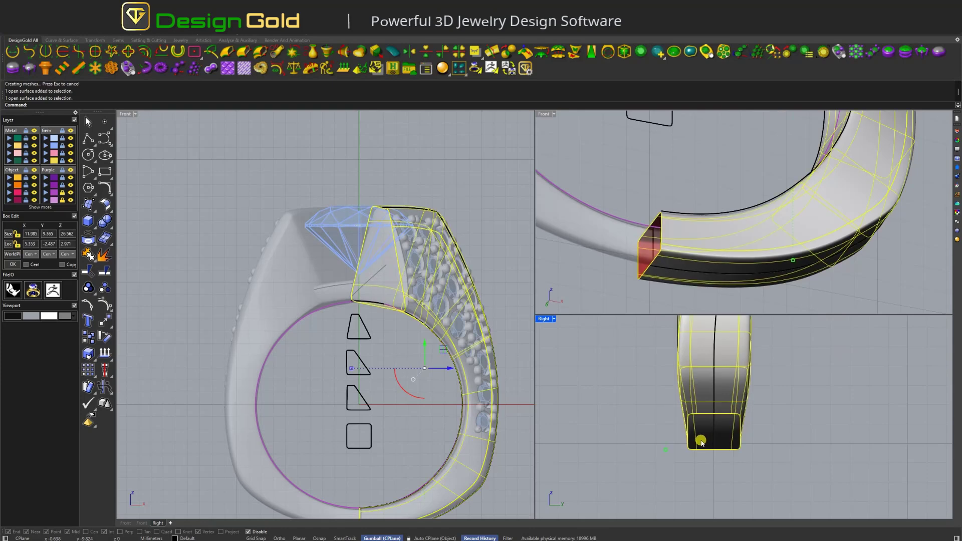
right_drag(712, 235, 677, 228)
scroll(707, 466, up, 3)
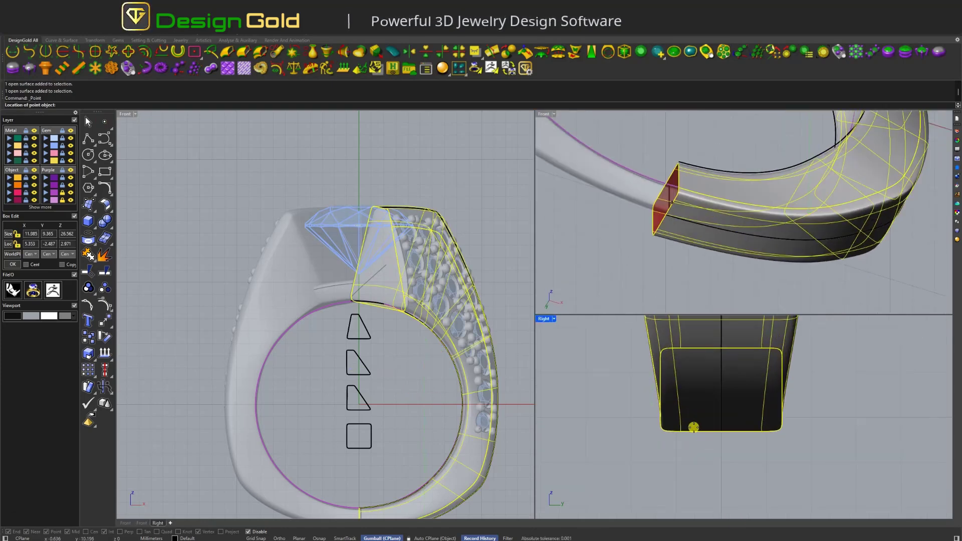
key(alt)
click(698, 432)
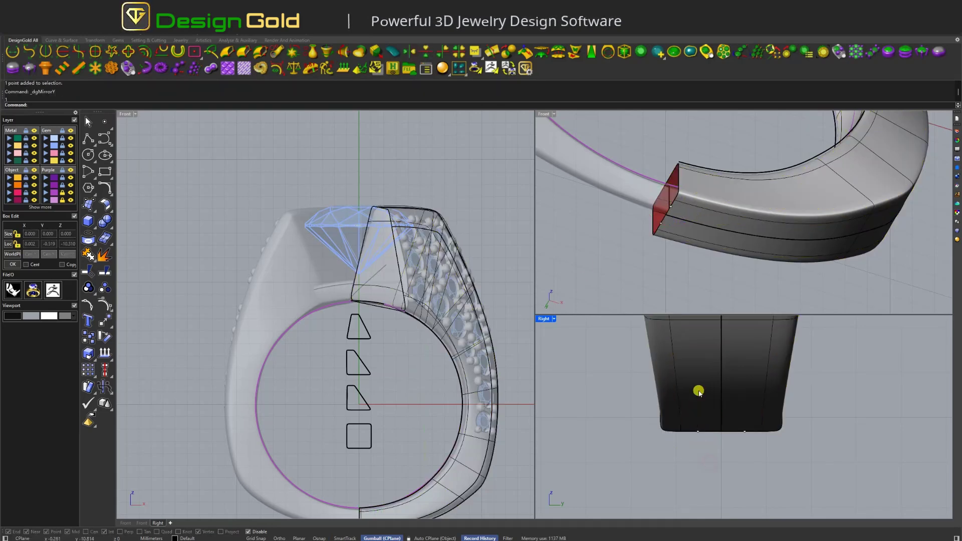
Step: Insert two lengthwise knots in the shank surface at the two mirrored points on its lower end
click(105, 307)
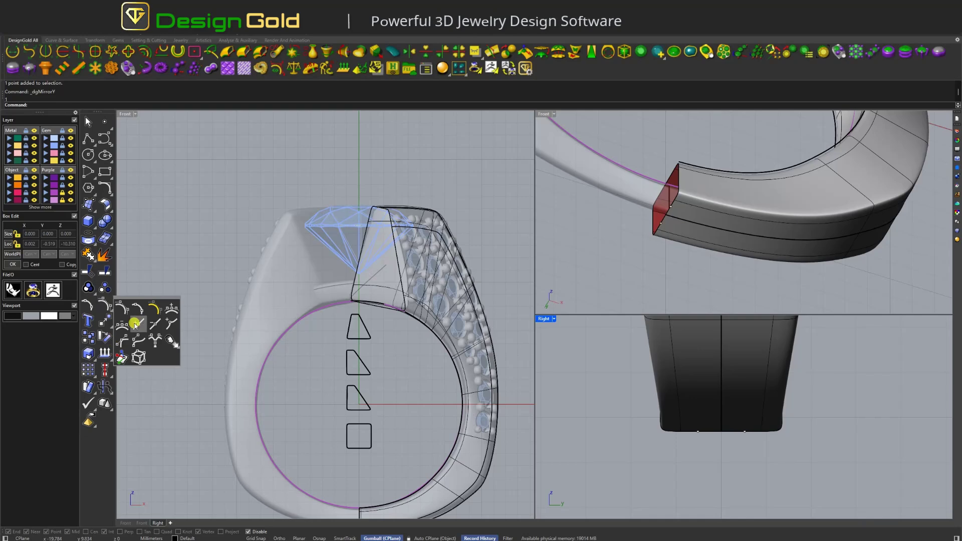
click(678, 229)
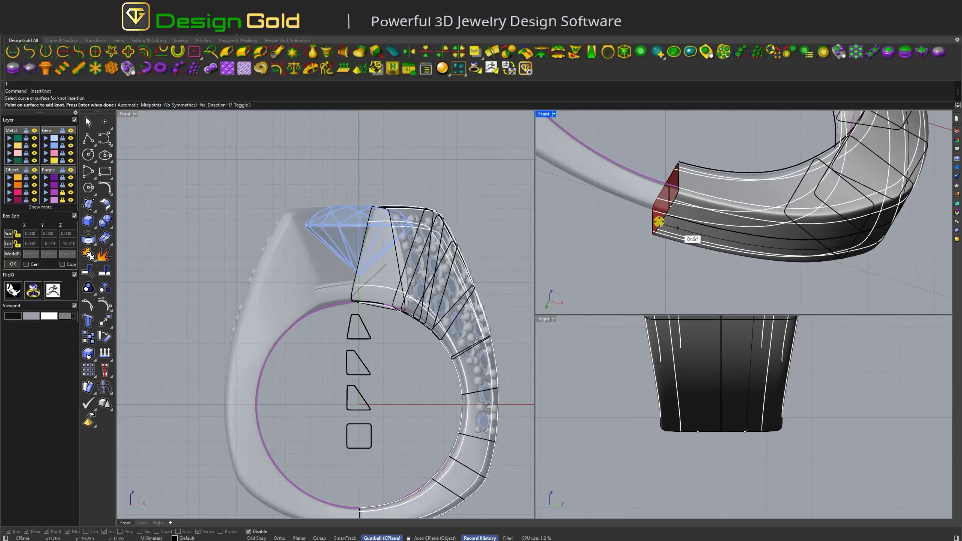
scroll(659, 224, up, 3)
click(661, 224)
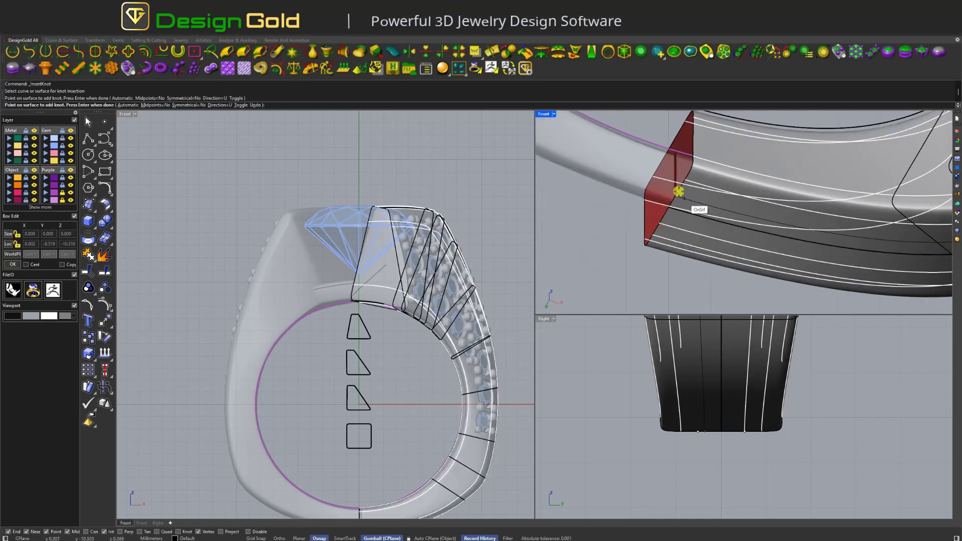
click(679, 189)
key(Return)
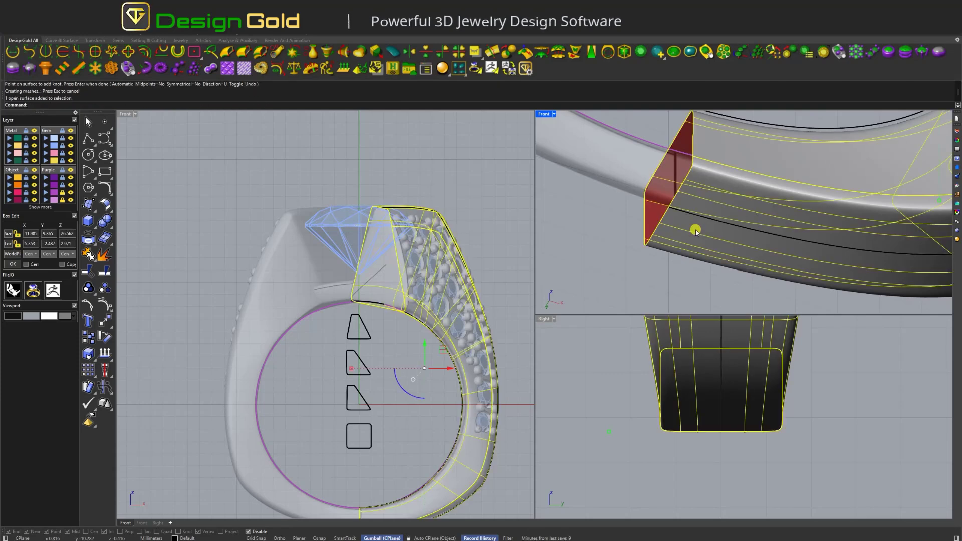
Step: Delete the two marker points at the shank's lower end and make the shank surface uniform
key(Escape)
click(694, 189)
key(Delete)
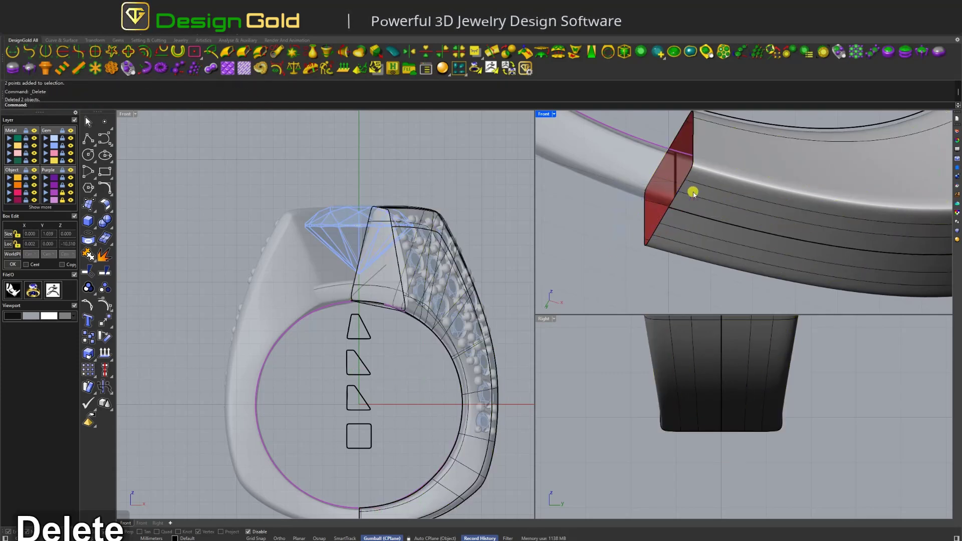
click(692, 201)
click(112, 208)
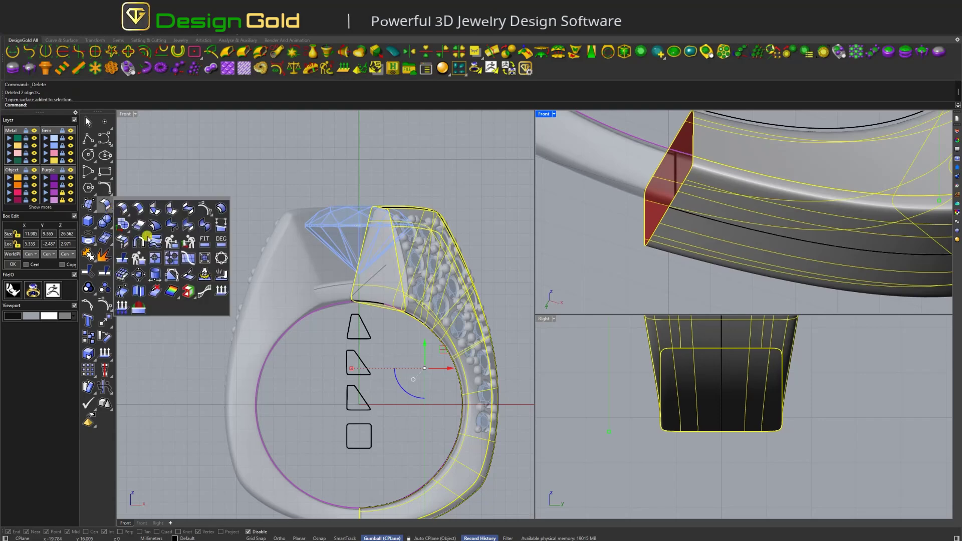
click(222, 259)
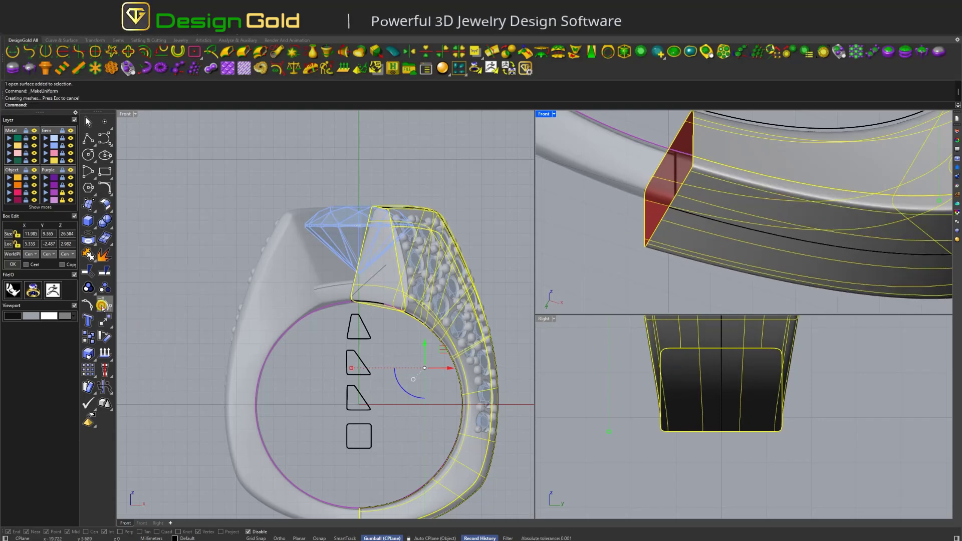
Step: Show the shank surface's control points and select the outer corner points on both edges along the lower half of the shank
click(102, 306)
scroll(501, 404, down, 3)
scroll(686, 212, down, 3)
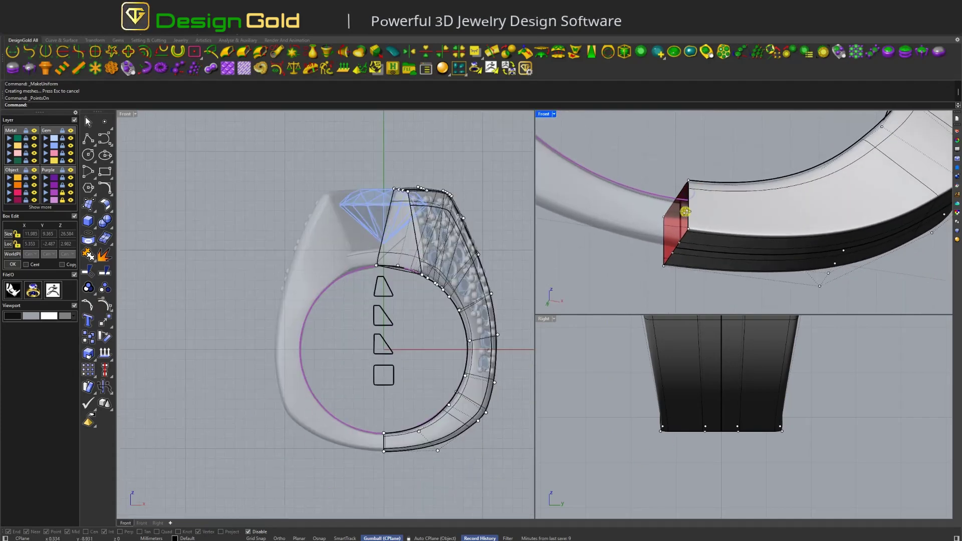
right_drag(685, 212, 669, 276)
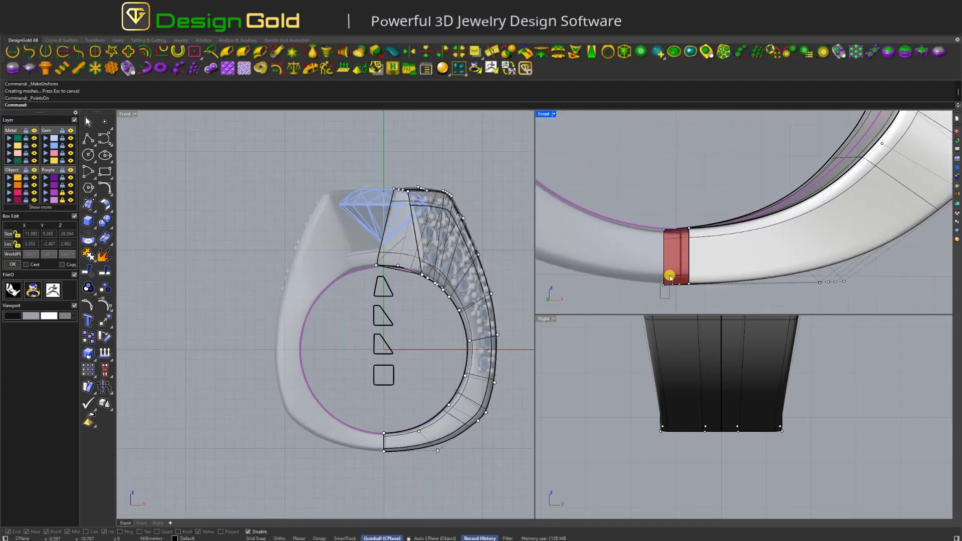
drag(669, 276, 670, 280)
shift+right_drag(671, 280, 695, 286)
right_drag(748, 266, 593, 262)
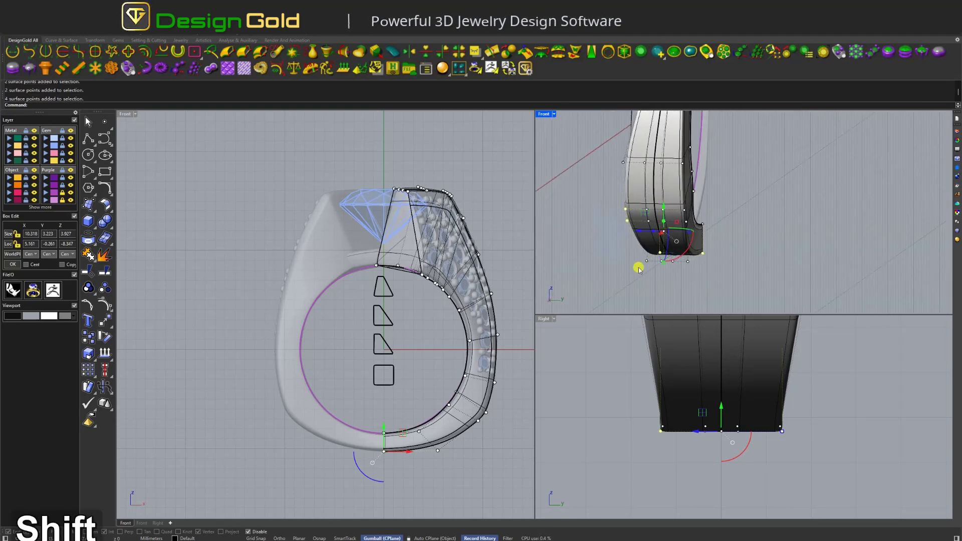
shift+drag(638, 269, 681, 275)
right_drag(706, 252, 718, 271)
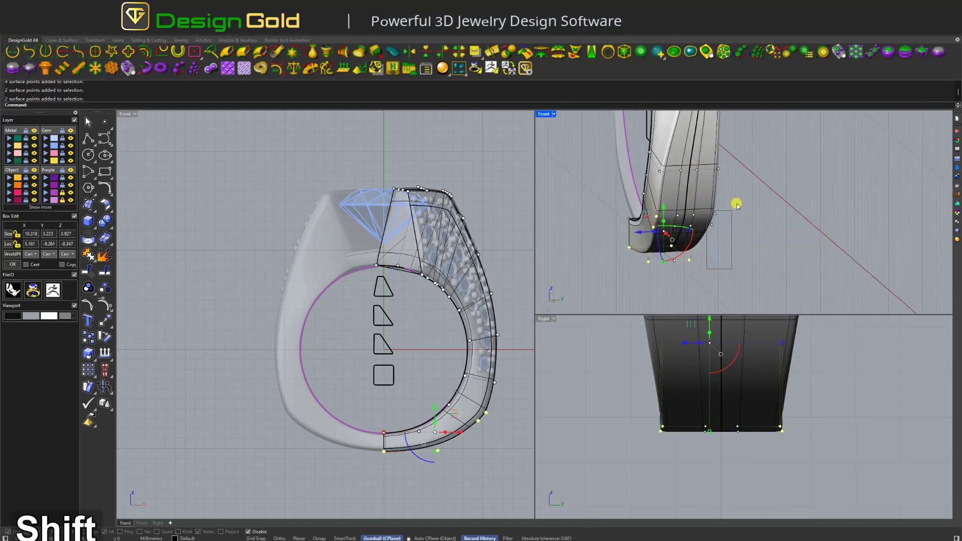
shift+drag(736, 205, 736, 206)
right_drag(736, 206, 573, 183)
shift+drag(605, 209, 605, 209)
right_drag(605, 209, 762, 208)
shift+drag(762, 209, 741, 237)
shift+drag(746, 194, 724, 206)
right_drag(724, 206, 601, 215)
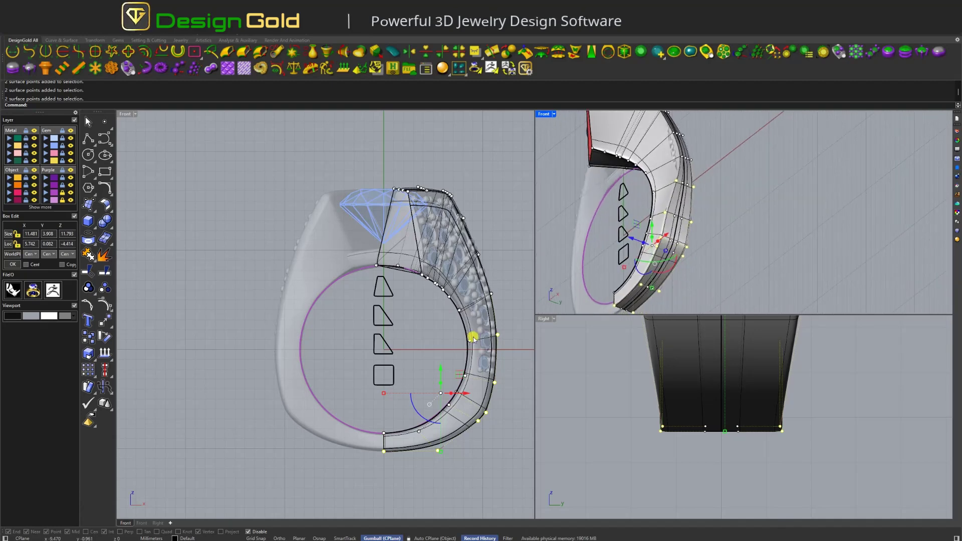
right_drag(692, 206, 624, 197)
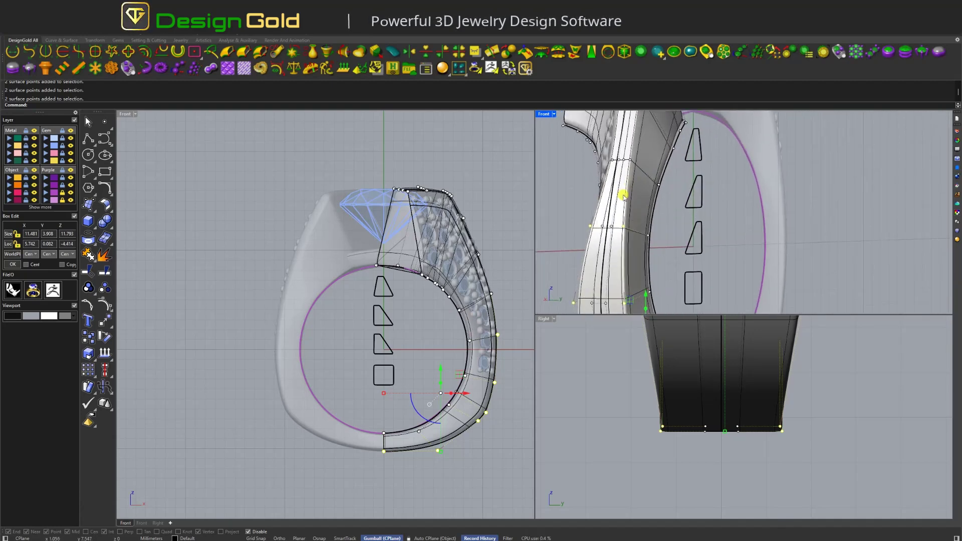
Step: Scale the selected edge points slightly inward in 2D about the origin, to about 11.16 in X and 11.47 in Z
right_drag(455, 387, 428, 393)
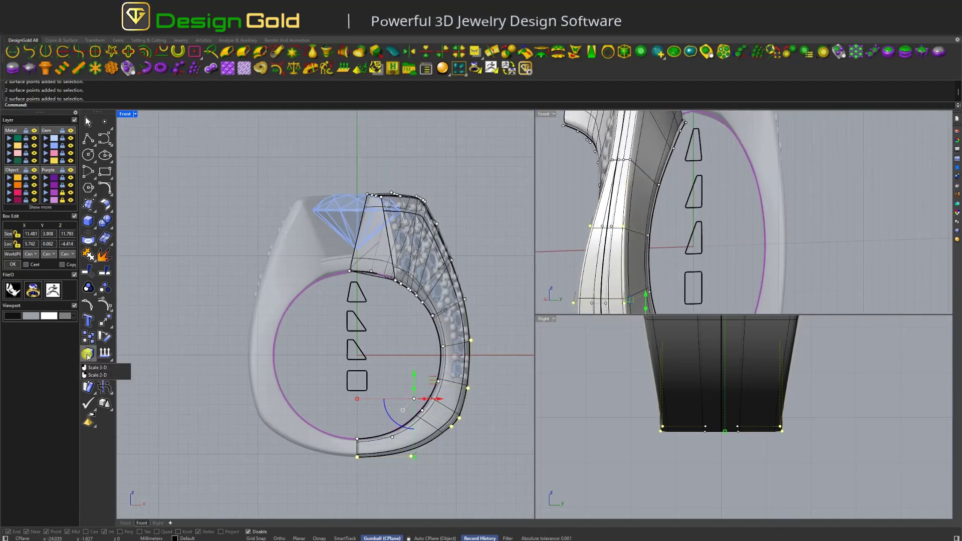
text(0)
key(Return)
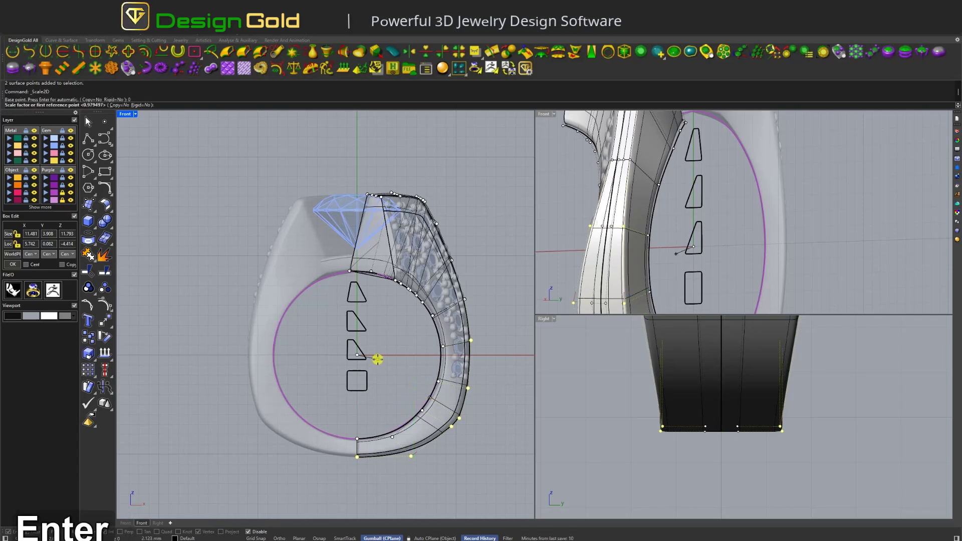
scroll(493, 343, up, 6)
key(shift)
click(491, 341)
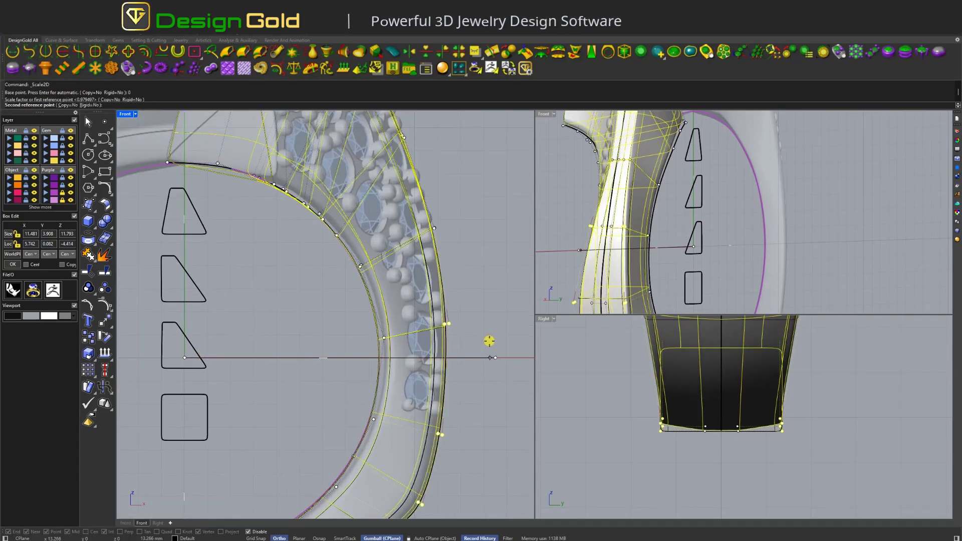
click(487, 341)
scroll(487, 340, down, 5)
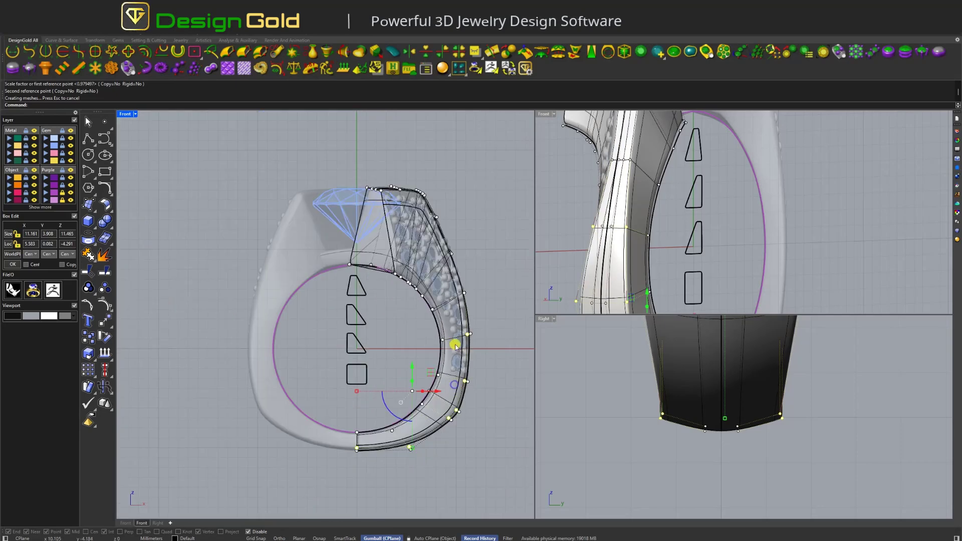
Step: Widen the four middle control points at the shank's bottom in Y to a spread of about 0.97
scroll(457, 344, up, 2)
scroll(699, 440, up, 3)
drag(726, 432, 670, 457)
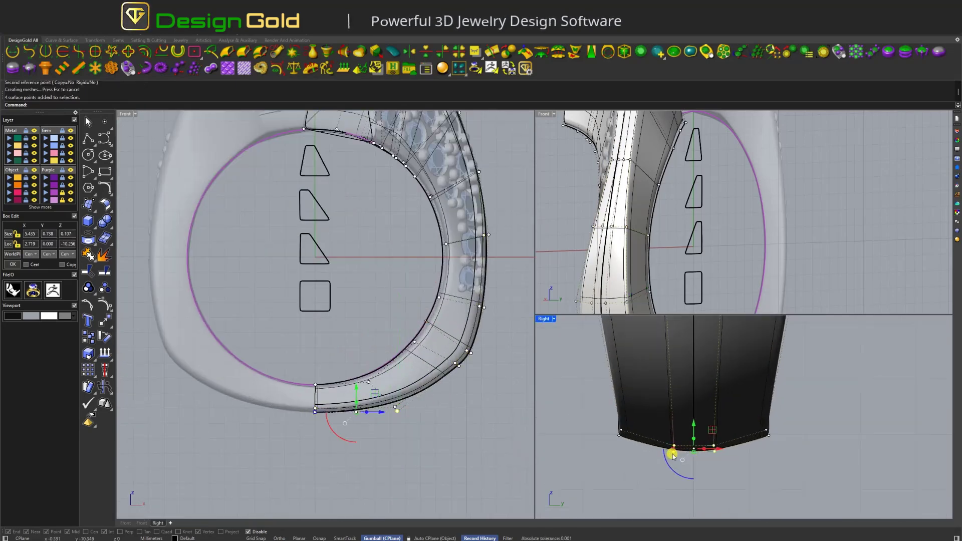
drag(674, 455, 672, 450)
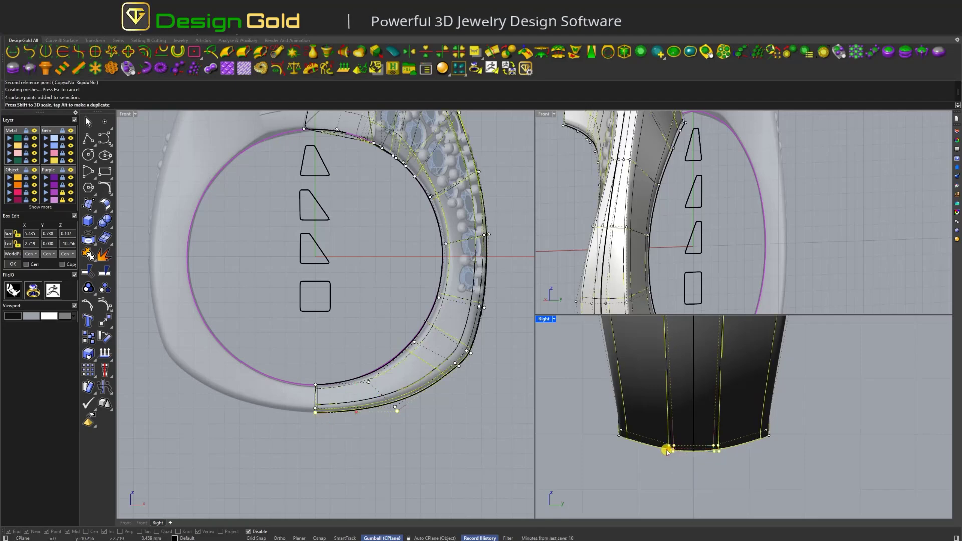
scroll(667, 421, down, 4)
right_drag(665, 373, 661, 451)
Step: Spread the middle pair of control points in the side row of the shank's outer face apart in Y
scroll(660, 421, up, 2)
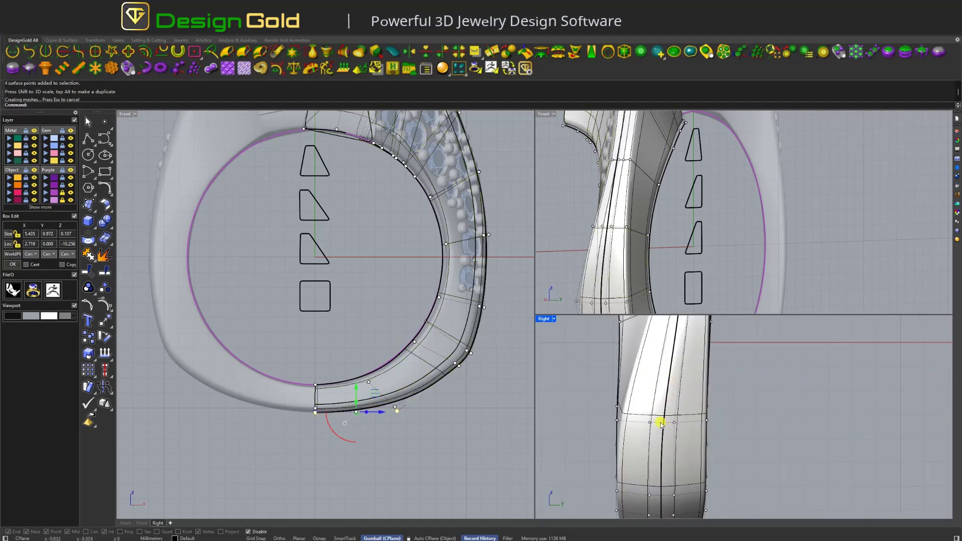
click(660, 421)
scroll(647, 424, up, 2)
mouse_move(647, 424)
mouse_down()
mouse_move(638, 423)
mouse_move(660, 430)
mouse_move(654, 438)
mouse_move(634, 436)
mouse_move(642, 430)
mouse_move(632, 421)
mouse_up()
scroll(642, 430, up, 2)
key(Escape)
Step: Show the shank surface's control points again and select the middle point pairs along the upper outer face beside the gem
scroll(694, 413, down, 5)
scroll(672, 210, down, 5)
scroll(645, 204, up, 6)
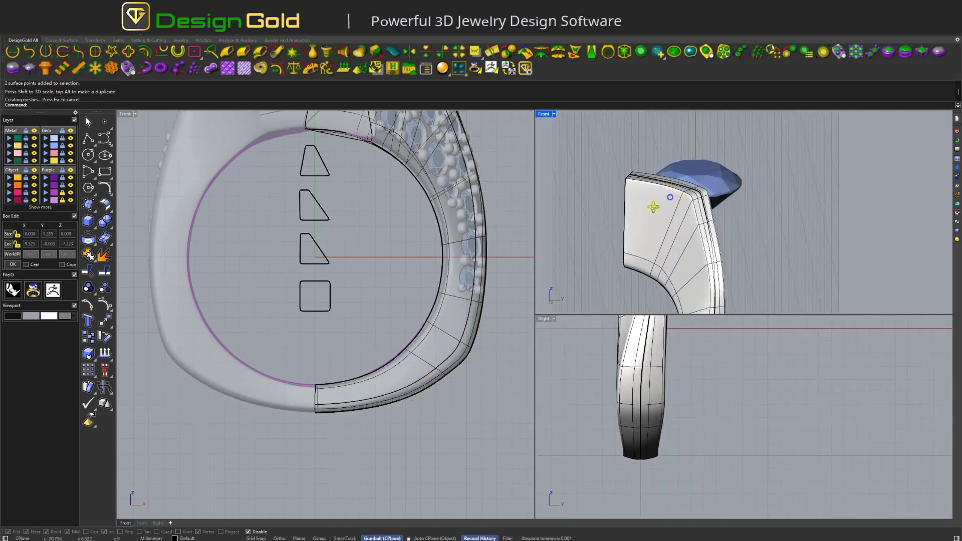
click(594, 190)
scroll(606, 200, up, 4)
text(F)
key(space)
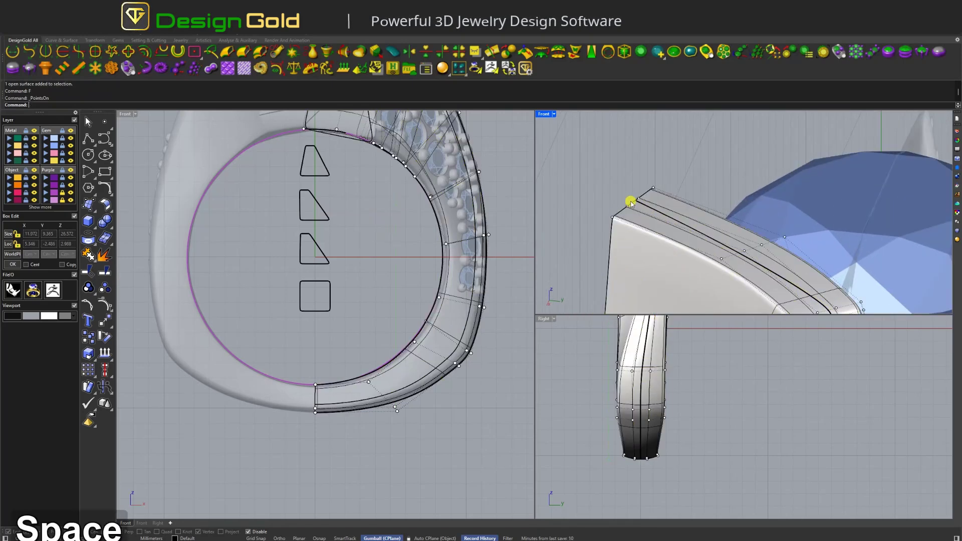
scroll(635, 210, up, 3)
shift+click(639, 219)
right_drag(683, 211, 726, 243)
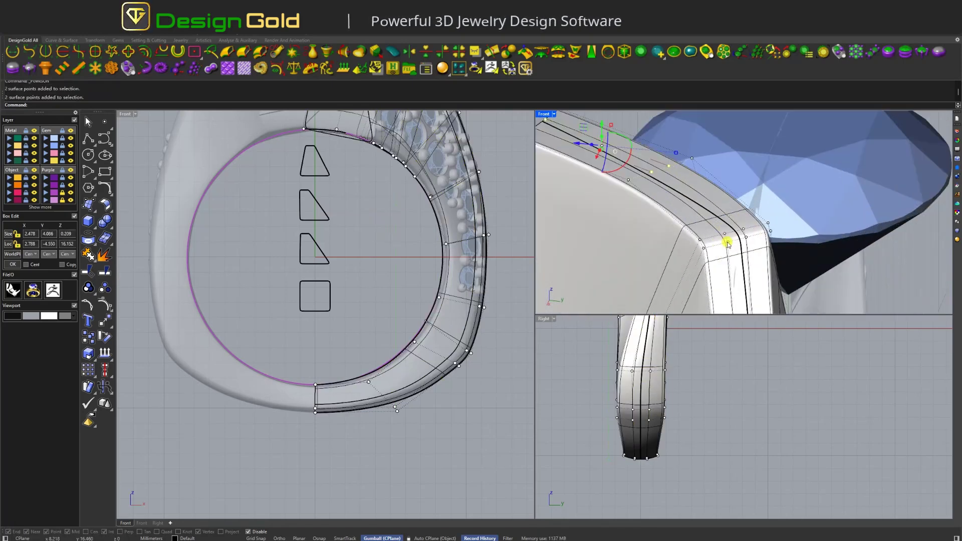
shift+click(751, 239)
right_drag(768, 297, 737, 217)
shift+click(735, 260)
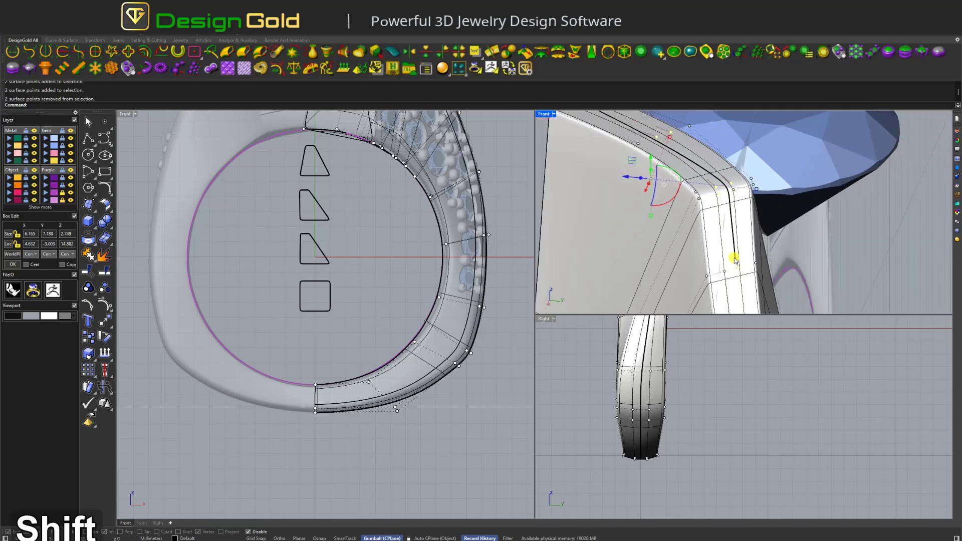
shift+click(723, 261)
right_drag(723, 261, 714, 268)
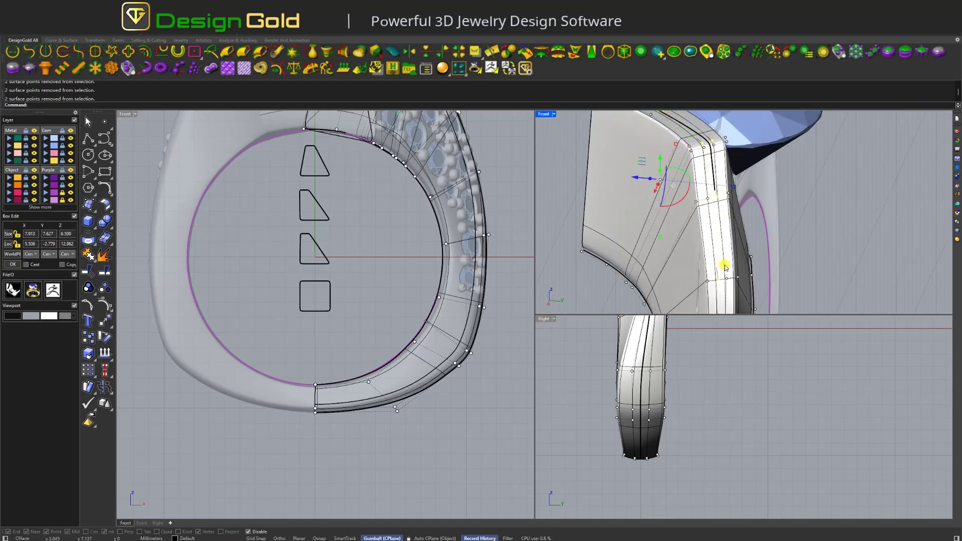
scroll(726, 267, down, 2)
scroll(717, 150, up, 6)
shift+click(713, 148)
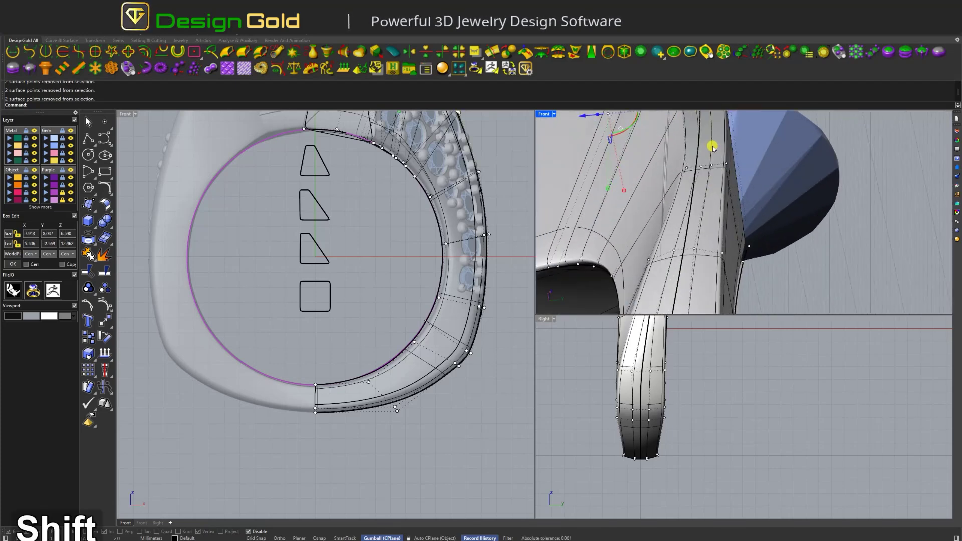
right_drag(714, 148, 850, 173)
Step: Try to move the selected middle points along the surface normal with MoveUVN at a scale of 0.1, and undo the moves
click(957, 187)
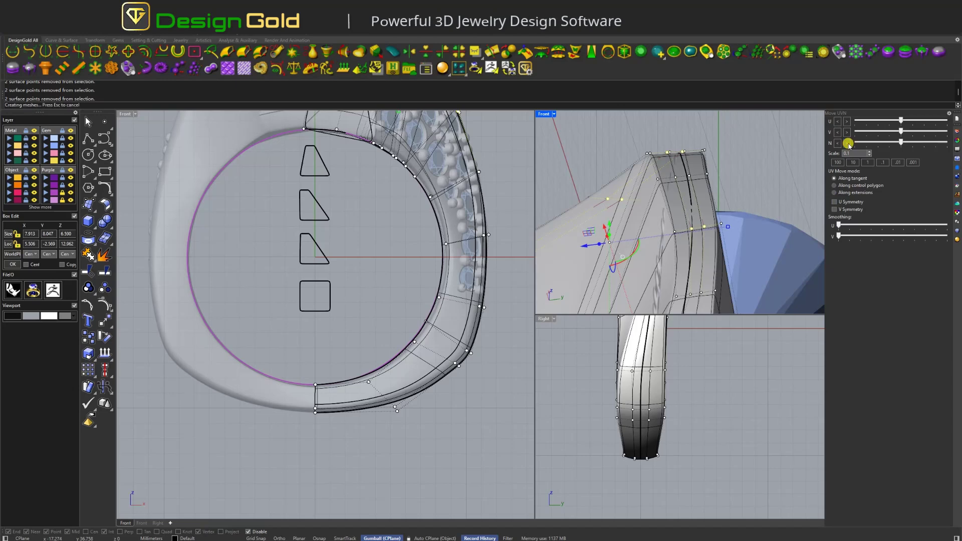
right_click(812, 158)
right_drag(812, 158, 874, 202)
scroll(707, 189, up, 5)
key(ctrl+z)
key(ctrl+z)
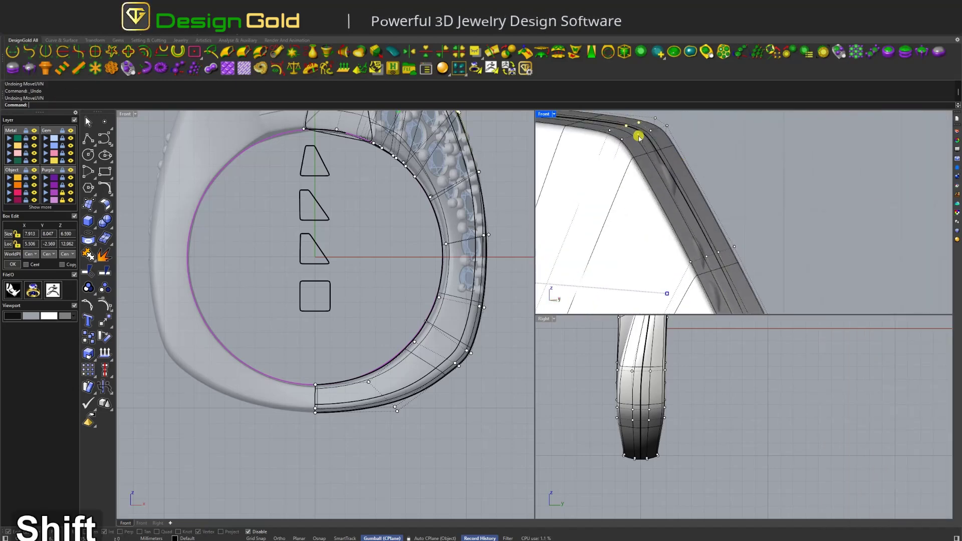
Step: Complete the selection of middle points on the upper outer face and move them outward along the normal with U symmetry at scale 0.1
shift+click(705, 259)
shift+right_drag(700, 181, 750, 207)
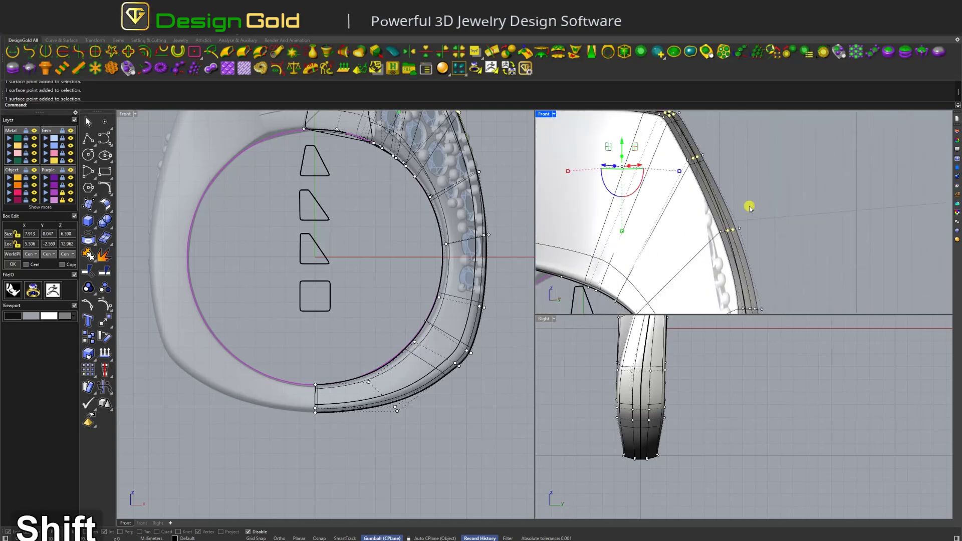
click(957, 189)
click(836, 203)
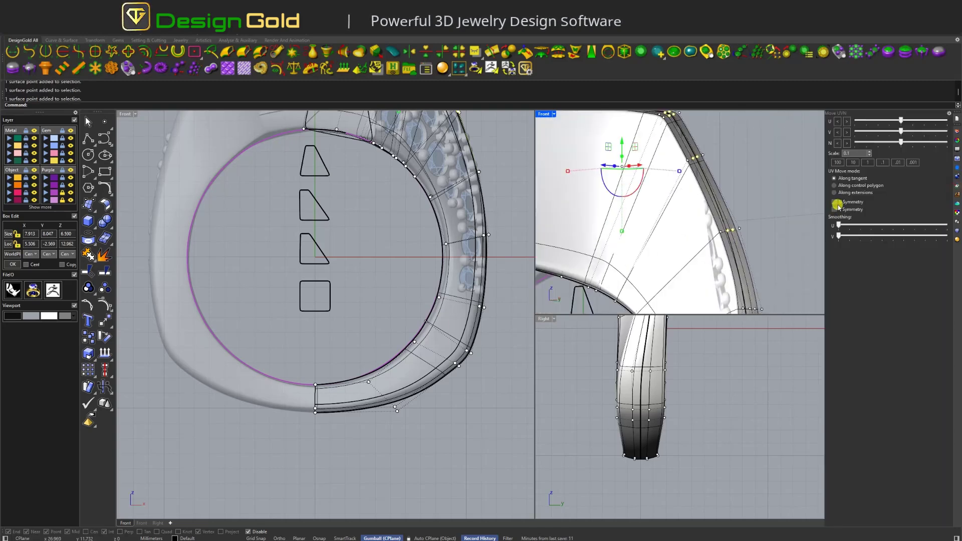
click(847, 144)
key(Return)
right_drag(747, 218, 702, 213)
click(405, 245)
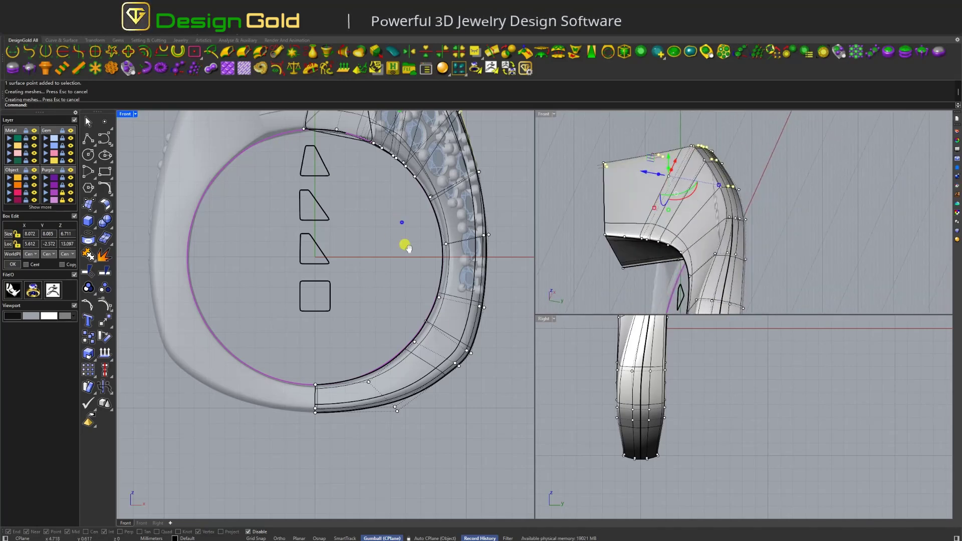
scroll(405, 246, down, 3)
scroll(648, 183, down, 3)
key(Escape)
Step: Start the Cap command on the open shank surface and reduce the round end cap beside the gem to a height of about 0.78
scroll(361, 155, down, 2)
right_drag(708, 301, 694, 159)
shift+click(773, 233)
shift+click(695, 159)
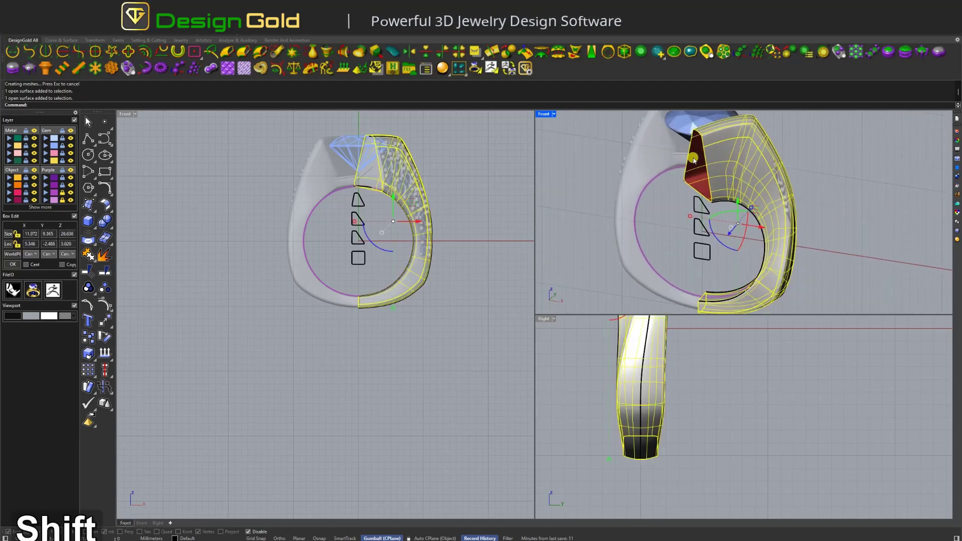
right_drag(766, 172, 612, 143)
right_drag(738, 220, 719, 210)
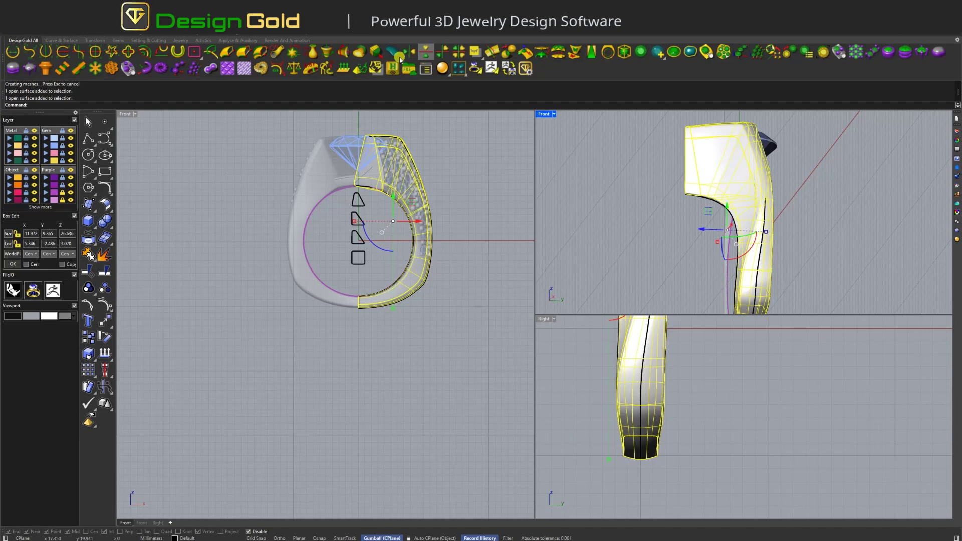
click(373, 54)
right_drag(629, 187, 655, 187)
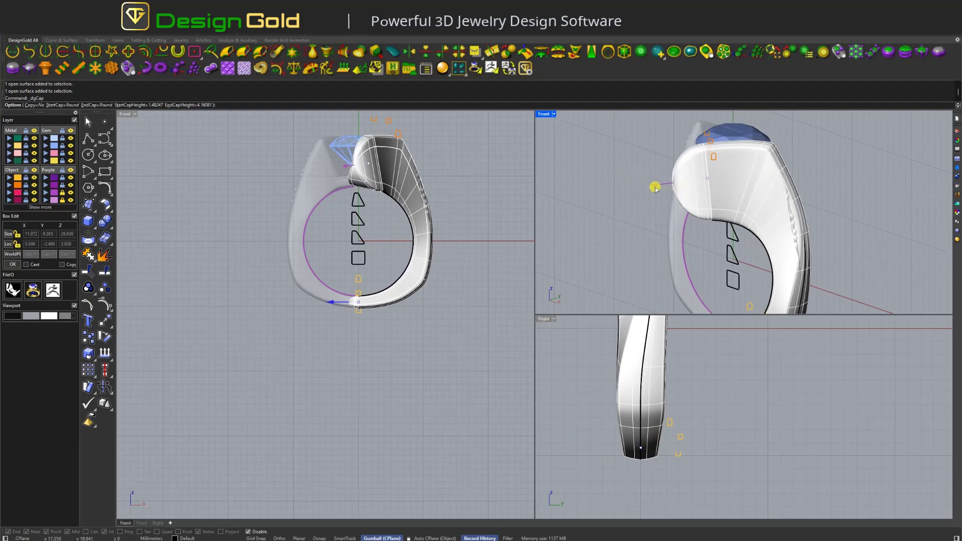
scroll(693, 172, down, 5)
scroll(737, 235, up, 8)
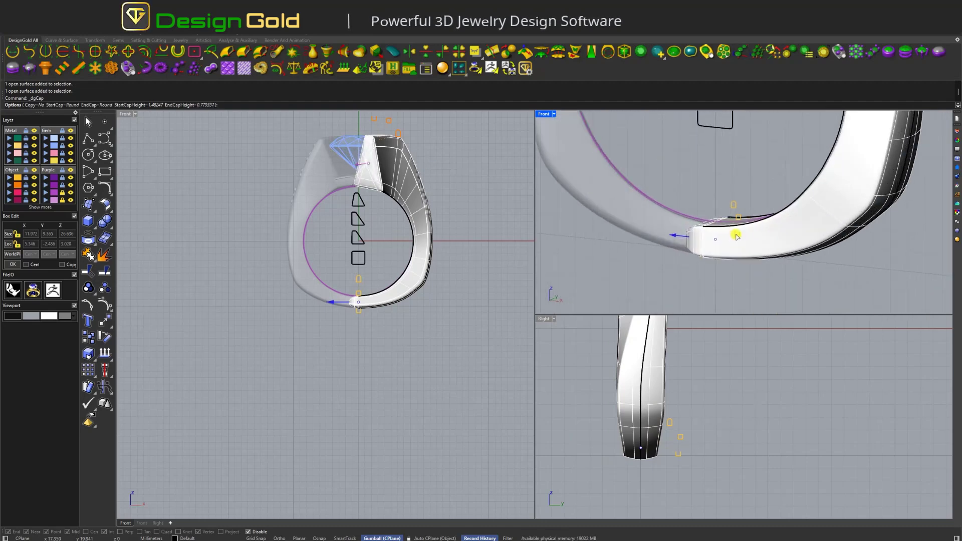
Step: Set the StartCap at the shank's bottom opening to None, keep EndCap Round, and finish the capping
click(739, 238)
scroll(709, 251, down, 5)
right_drag(709, 252, 776, 201)
scroll(775, 201, up, 6)
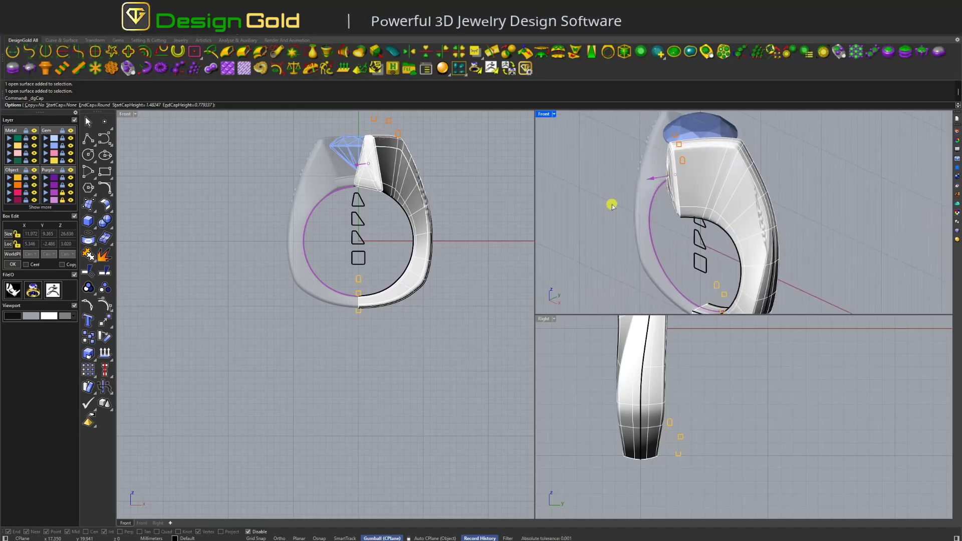
right_drag(613, 205, 651, 216)
right_click(380, 244)
scroll(380, 244, down, 2)
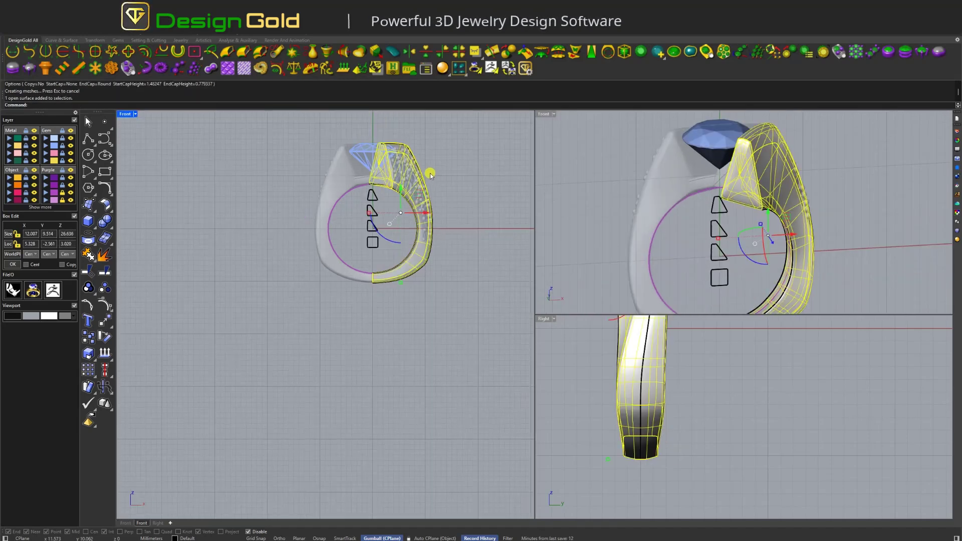
Step: Show the top view in Shaded display and make a copy of the shank half revolved 180 degrees around the gem
key(space)
scroll(453, 244, up, 5)
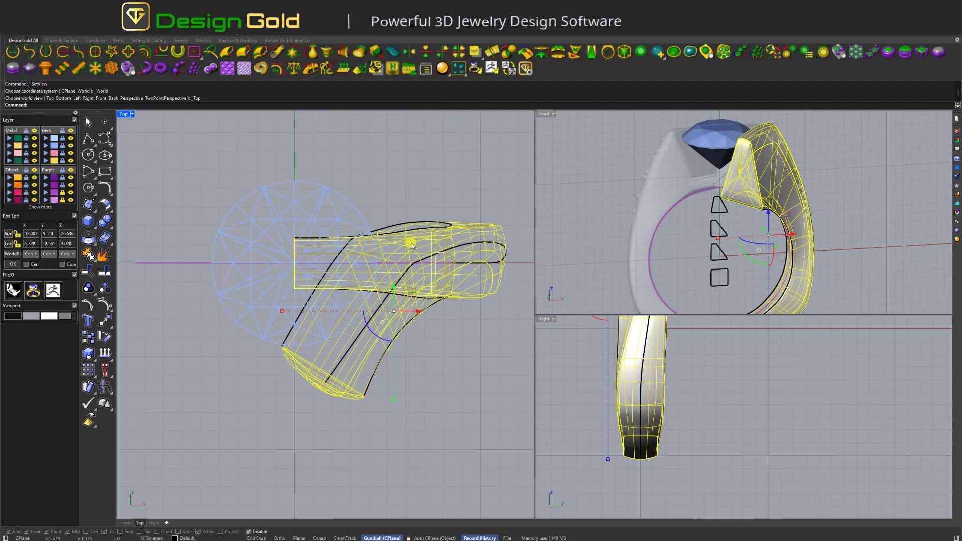
key(Escape)
middle_click(423, 186)
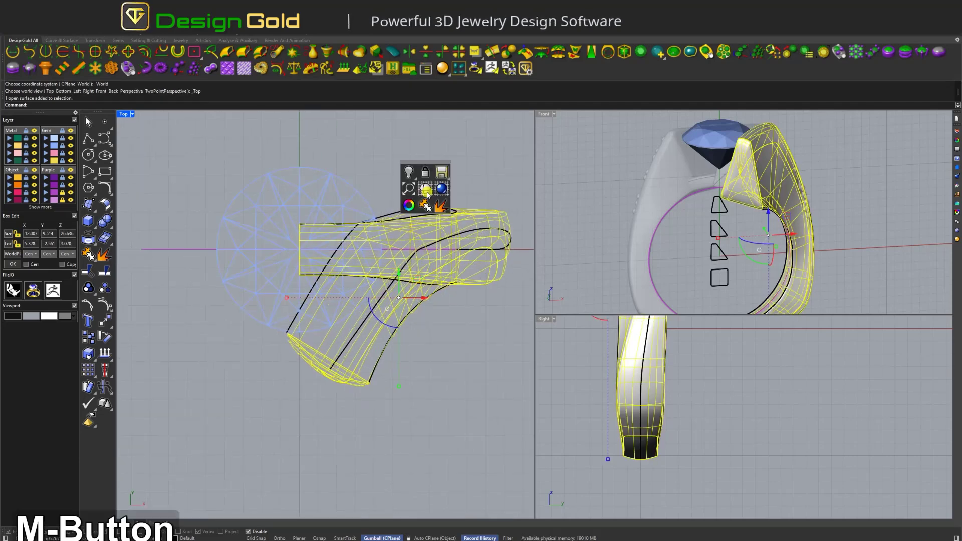
click(426, 198)
click(474, 229)
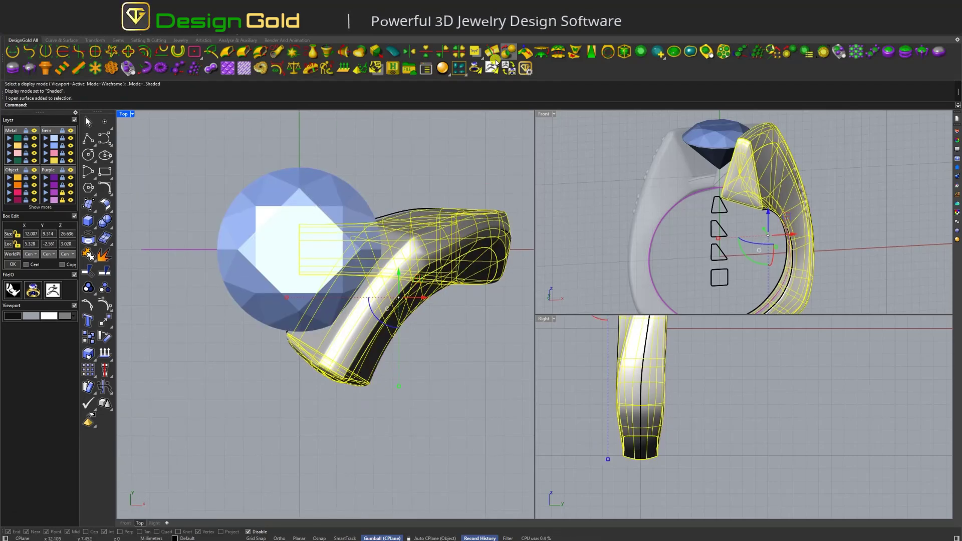
click(443, 53)
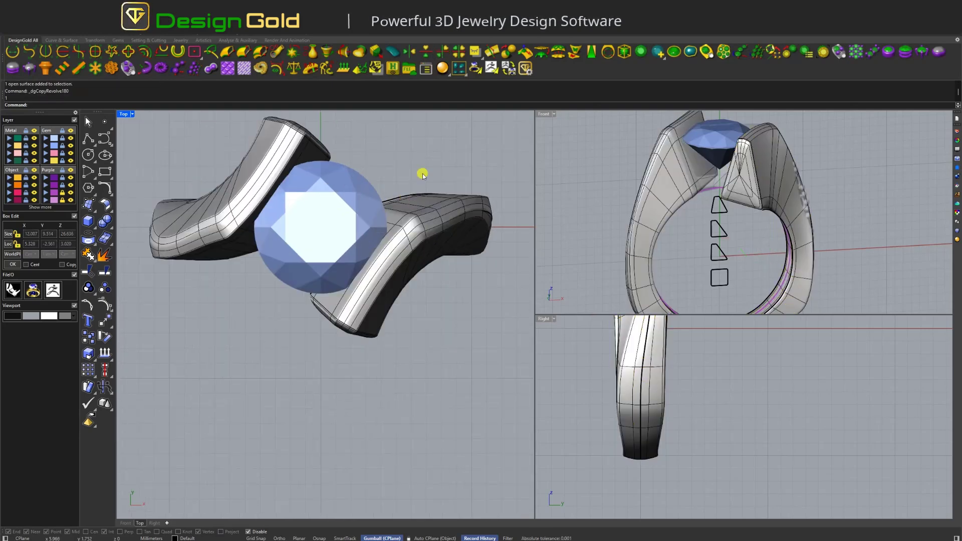
click(357, 206)
click(488, 159)
Step: Show the original shank half's control points and select the middle pair on the shoulder behind its bend
click(429, 203)
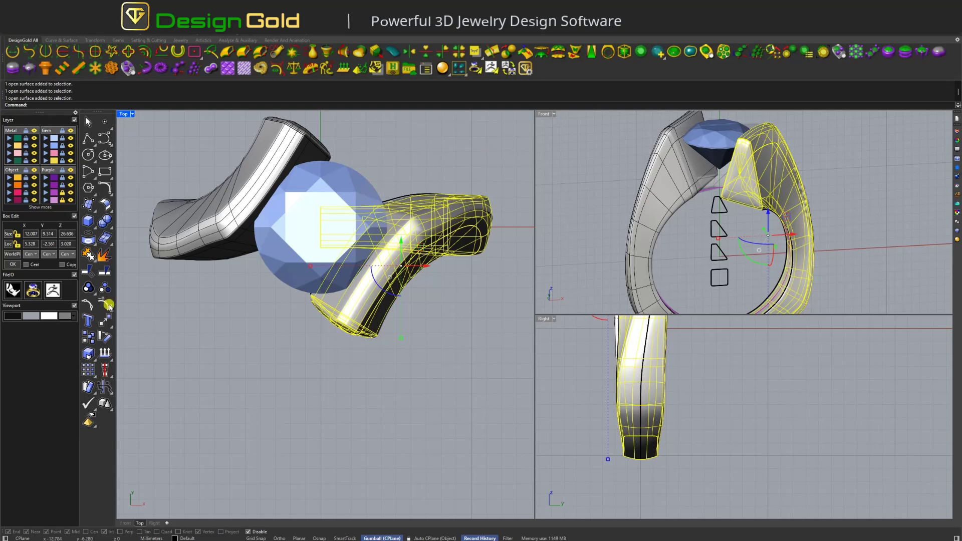
key(F10)
scroll(444, 215, up, 3)
click(441, 215)
scroll(444, 223, up, 2)
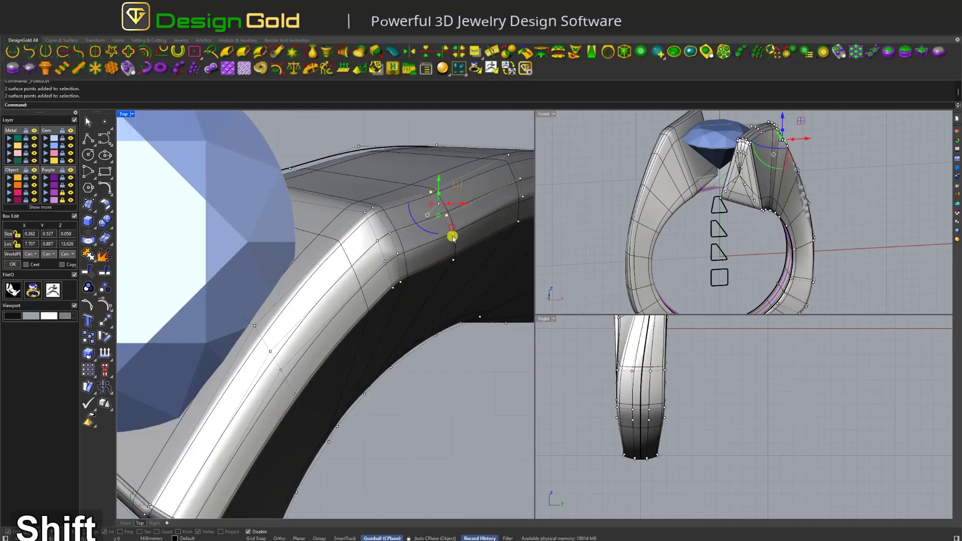
Step: Try to shift the shoulder's middle control points in Y in the top view, and undo the moves
shift+click(448, 234)
drag(442, 205, 440, 187)
key(ctrl+z)
key(ctrl+z)
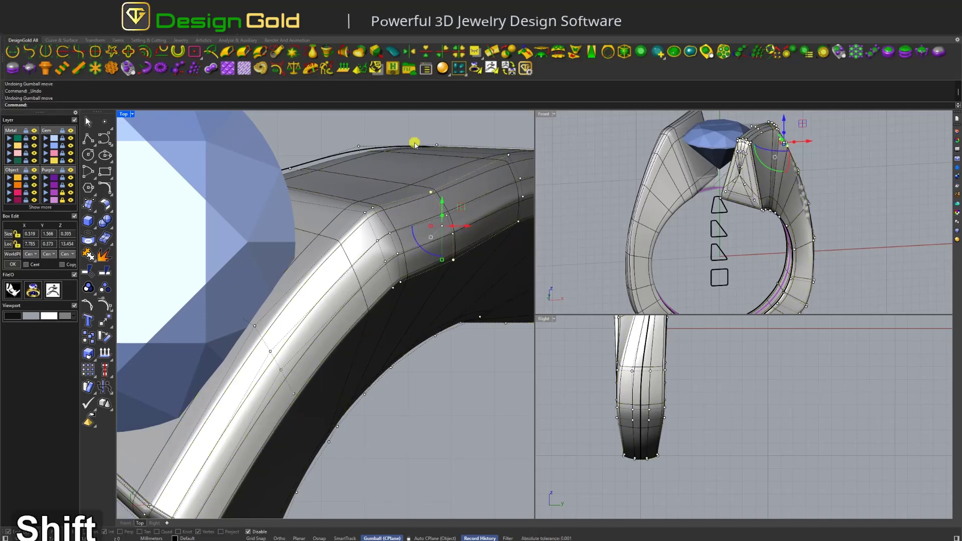
Step: Adjust the selection of shoulder points behind the bend and move them about 0.25 mm in positive Y
shift+click(447, 209)
ctrl+click(441, 185)
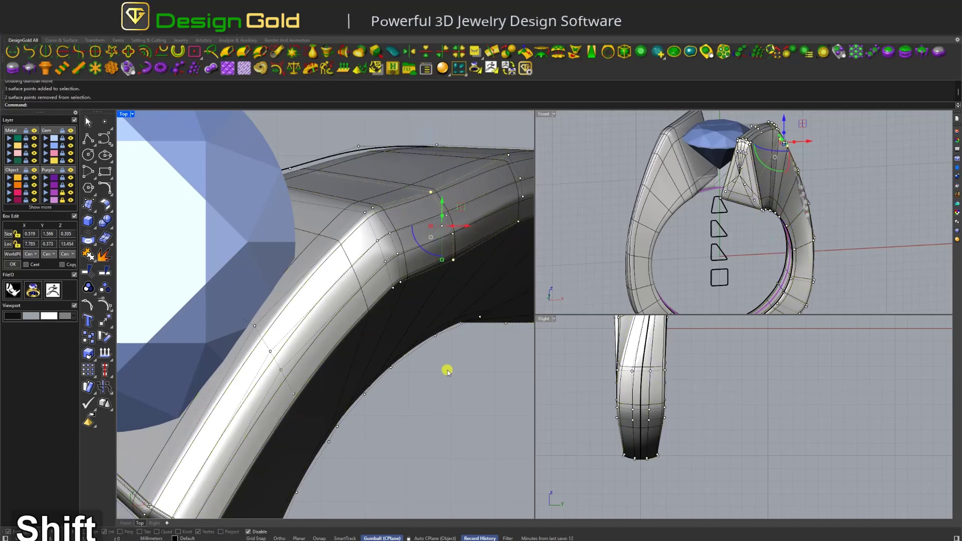
shift+click(454, 255)
drag(445, 204, 438, 191)
scroll(424, 273, down, 2)
scroll(723, 194, down, 2)
scroll(724, 193, up, 3)
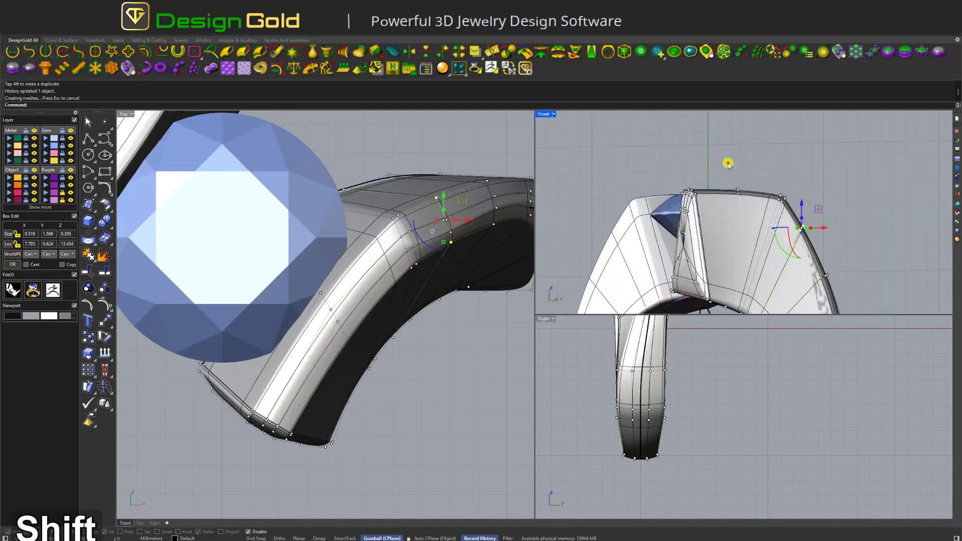
Step: Select the middle top control points beside the gem and move them about 0.34 mm in X and -0.39 mm in Y
shift+drag(726, 160, 752, 198)
scroll(368, 260, up, 3)
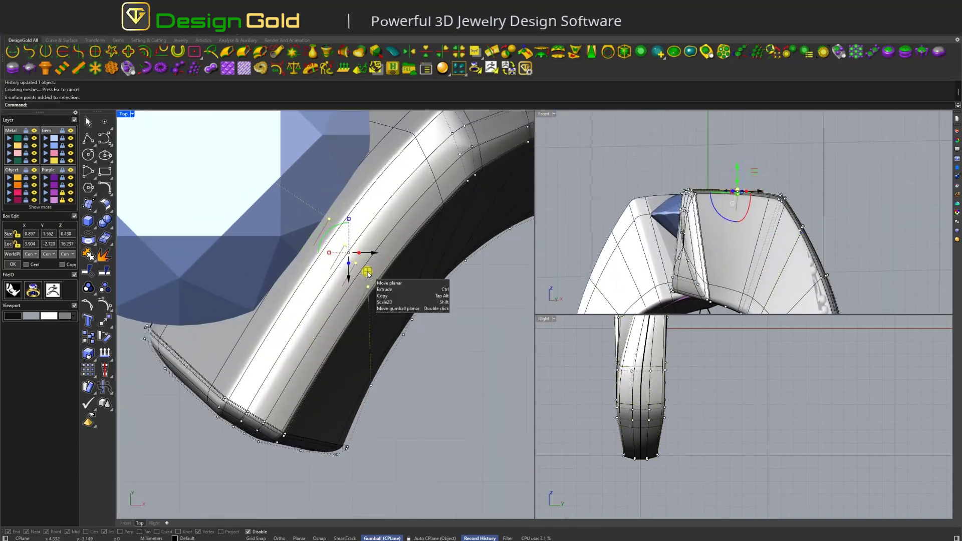
drag(368, 273, 394, 285)
scroll(382, 285, down, 2)
scroll(394, 286, down, 5)
key(Escape)
Step: Examine the reshaped shank halves from the side and from below
right_drag(711, 245, 672, 146)
scroll(728, 173, up, 3)
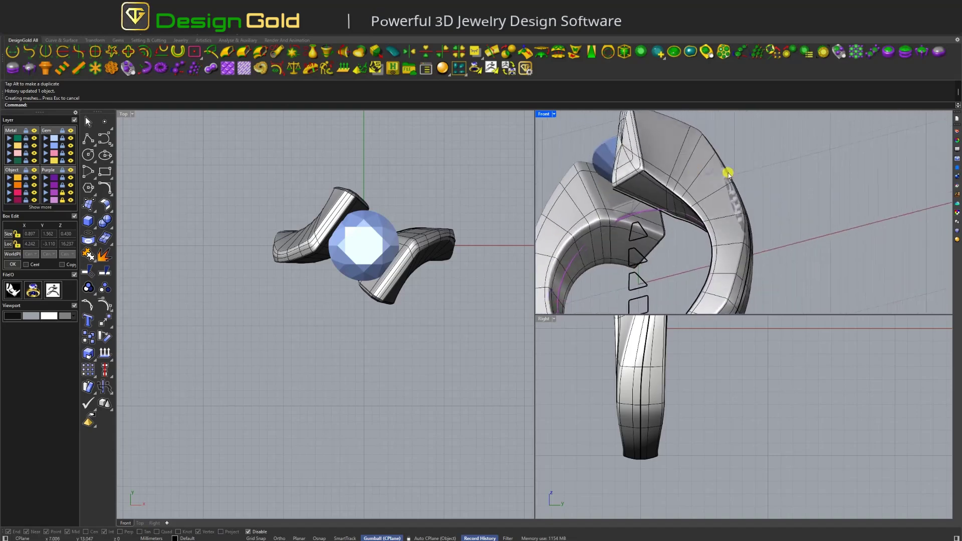
click(728, 173)
right_drag(728, 173, 690, 158)
key(Escape)
scroll(646, 170, down, 3)
key(Escape)
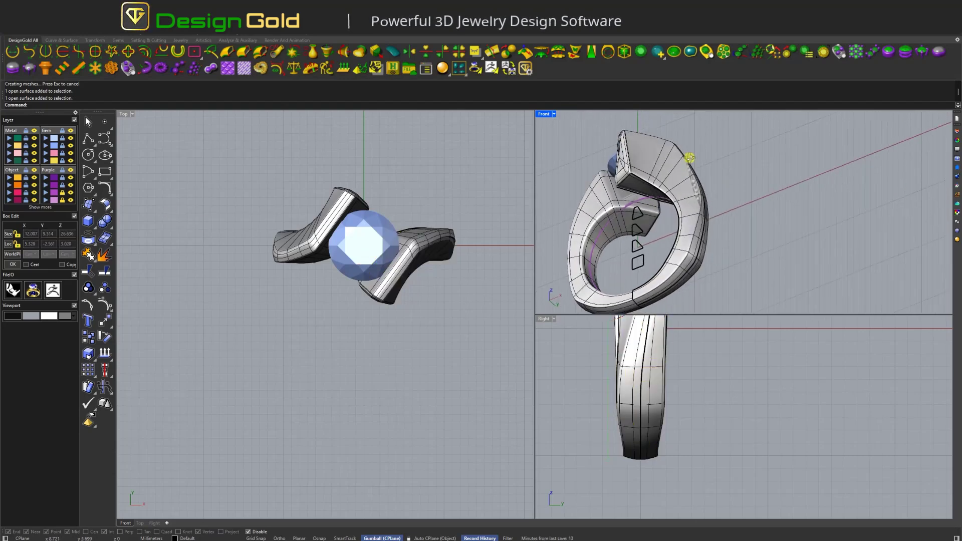
scroll(659, 264, up, 2)
scroll(698, 211, down, 2)
shift+right_drag(699, 211, 690, 189)
scroll(630, 173, up, 4)
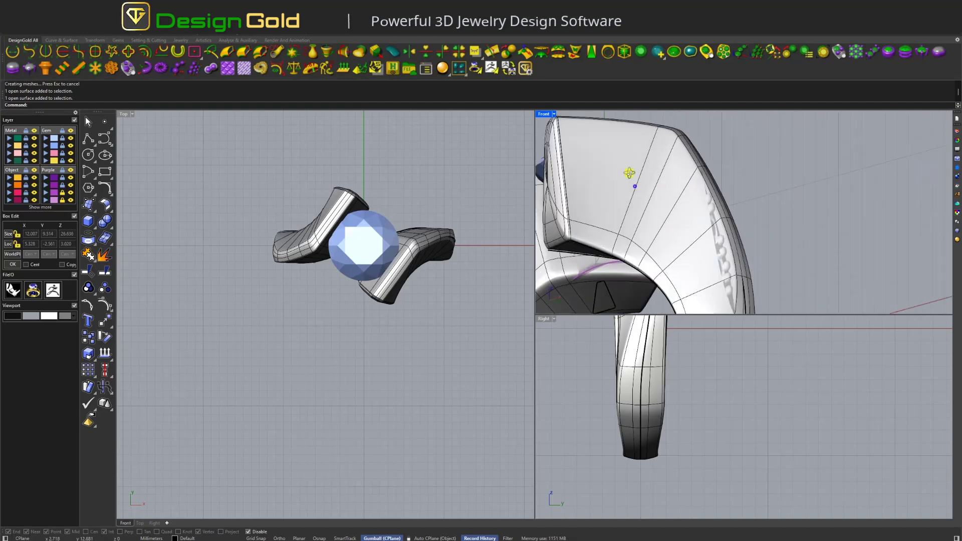
Step: Select the original shank half and show its control points around the wide side face
click(629, 173)
scroll(636, 151, down, 3)
right_drag(635, 150, 620, 229)
key(f)
key(space)
scroll(642, 228, up, 3)
scroll(684, 240, down, 3)
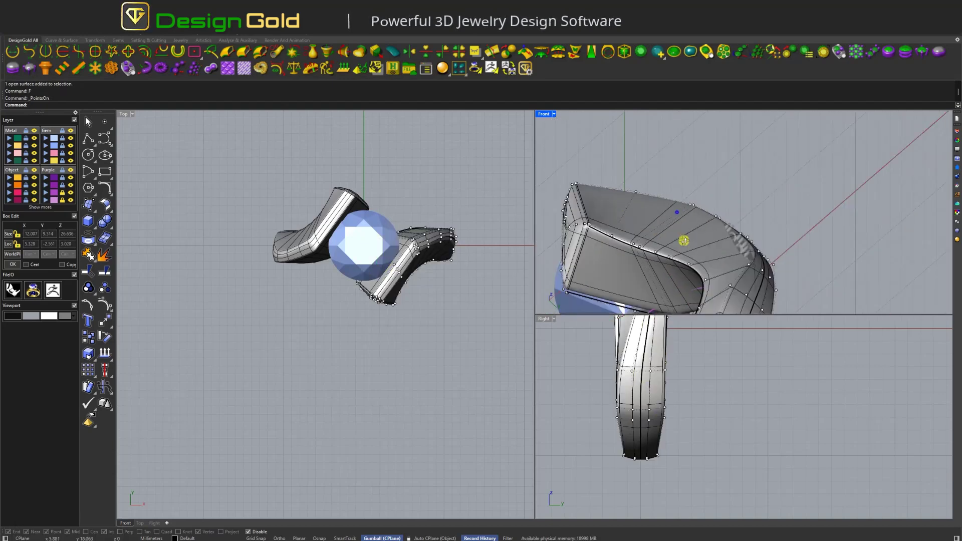
Step: Insert a knot in the U direction with InsertKnot along the middle of the shank's wide side face
right_drag(684, 241, 655, 212)
text(j)
key(space)
scroll(665, 174, up, 3)
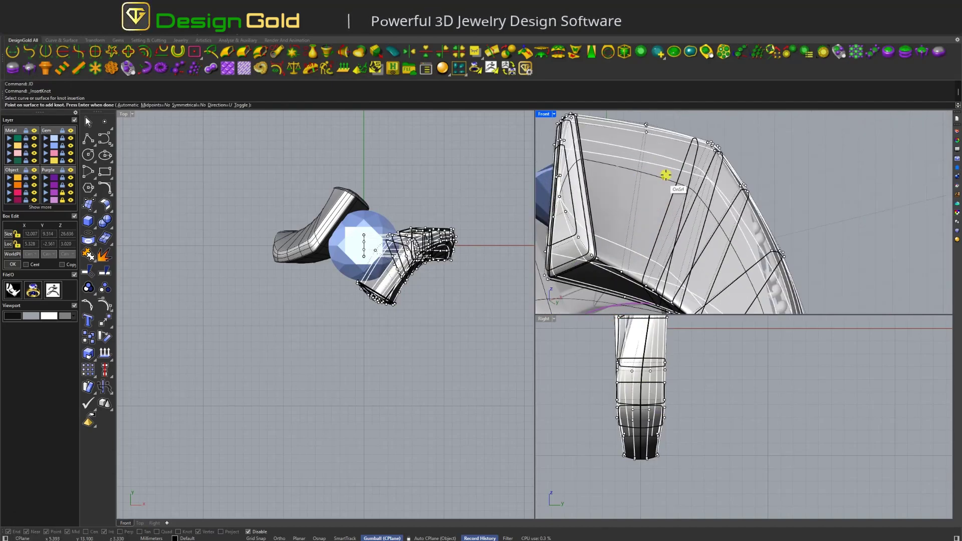
click(651, 233)
scroll(657, 221, down, 3)
right_drag(666, 208, 680, 193)
key(space)
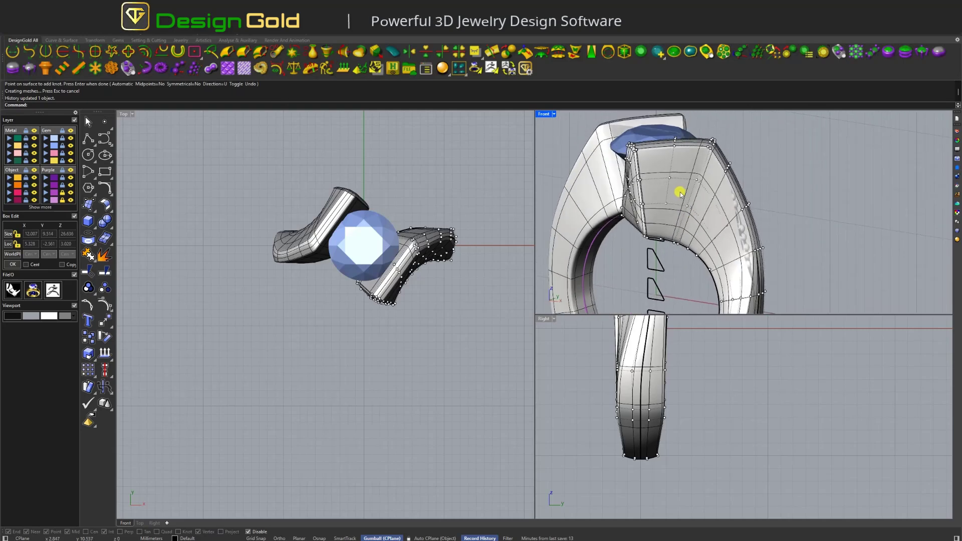
Step: Make the shank surface's knots uniform and show its control points again
key(Escape)
click(680, 193)
click(108, 202)
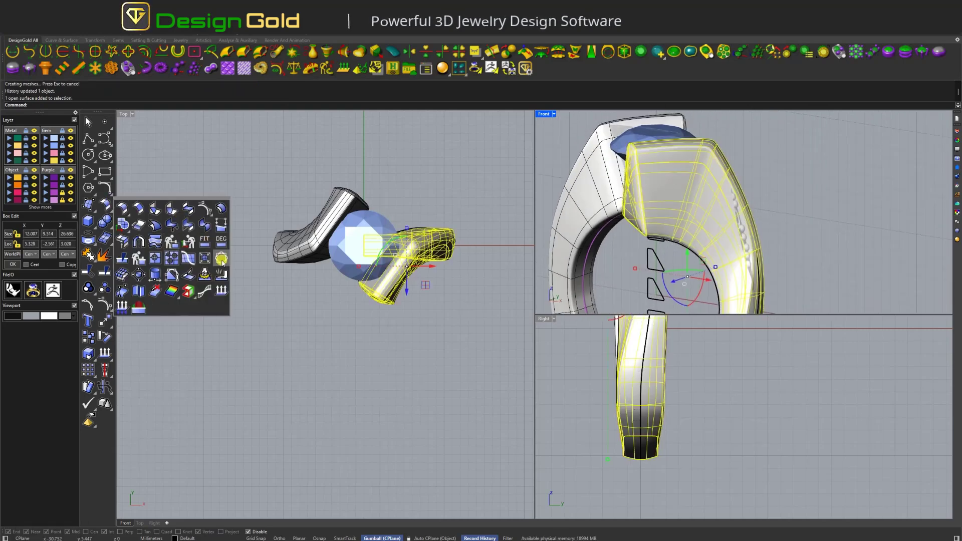
click(222, 259)
text(F)
key(space)
scroll(694, 200, up, 3)
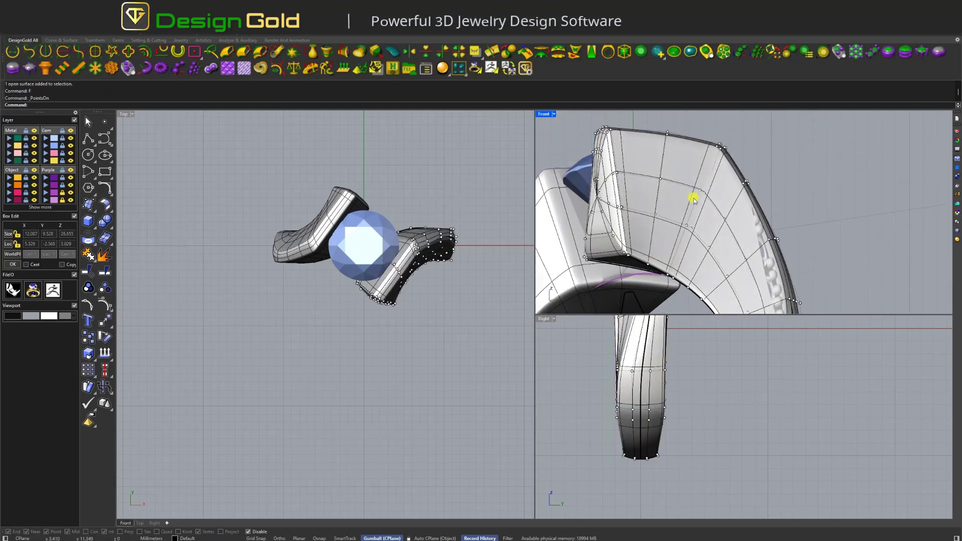
Step: Select the middle control point pairs on the wide side face, starting from the capped end
click(674, 210)
key(Escape)
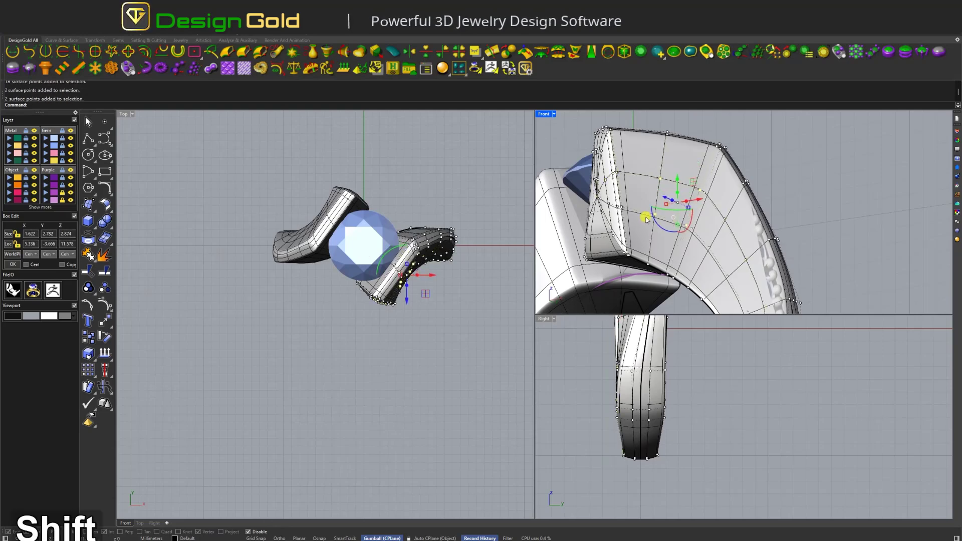
shift+click(647, 219)
scroll(639, 174, up, 2)
scroll(608, 160, down, 2)
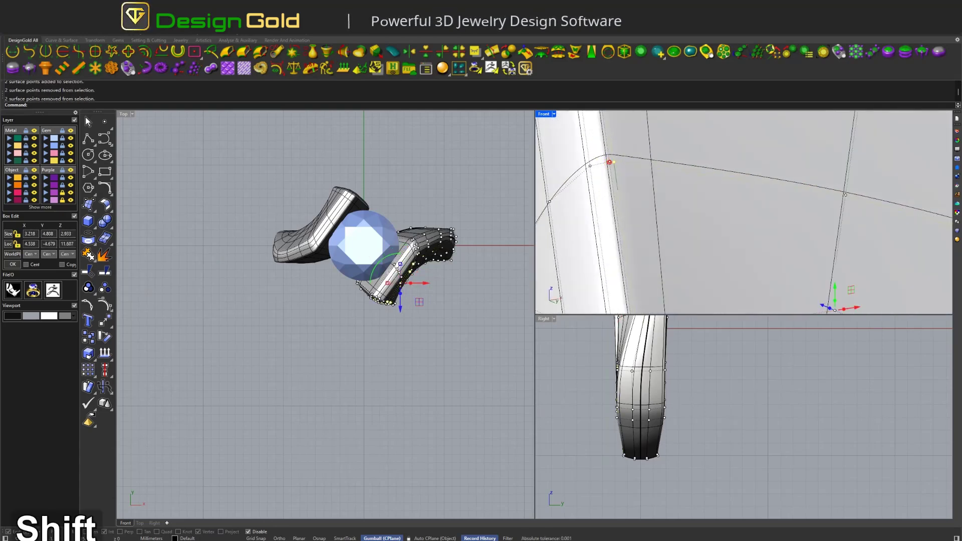
shift+click(608, 161)
scroll(625, 264, up, 2)
shift+click(625, 264)
scroll(738, 229, down, 1)
scroll(729, 195, down, 1)
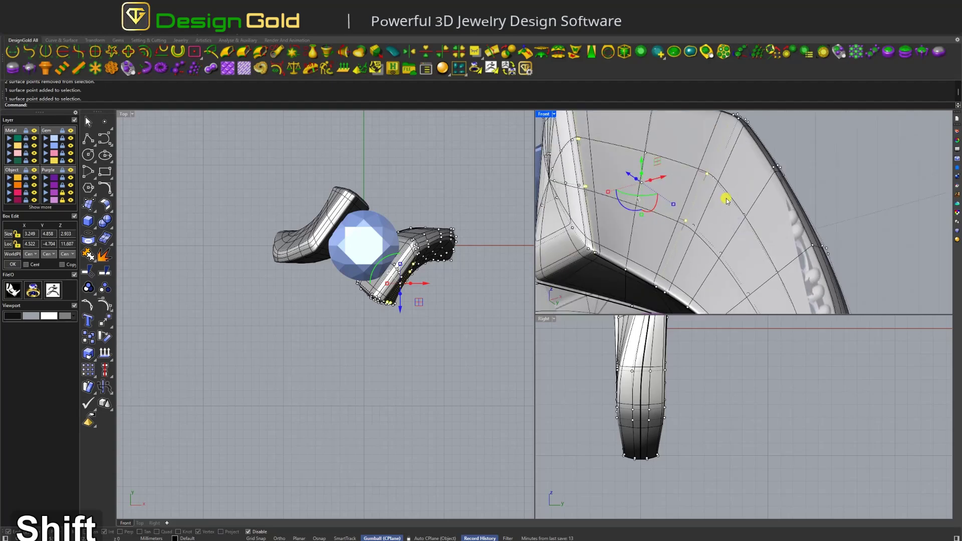
Step: Extend the selection with the next middle point pairs down the shoulder's side face
shift+click(709, 243)
shift+click(714, 215)
scroll(714, 216, up, 1)
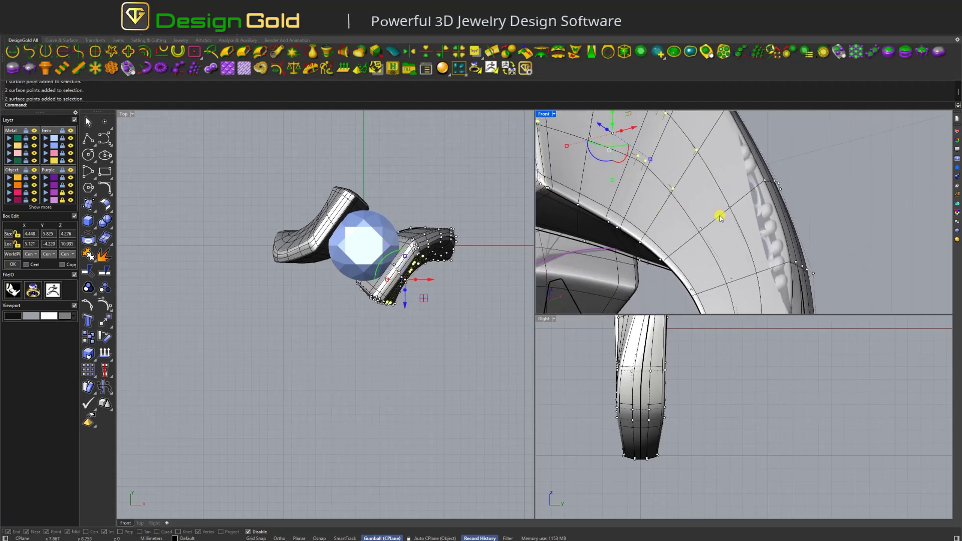
shift+click(719, 216)
scroll(722, 220, down, 4)
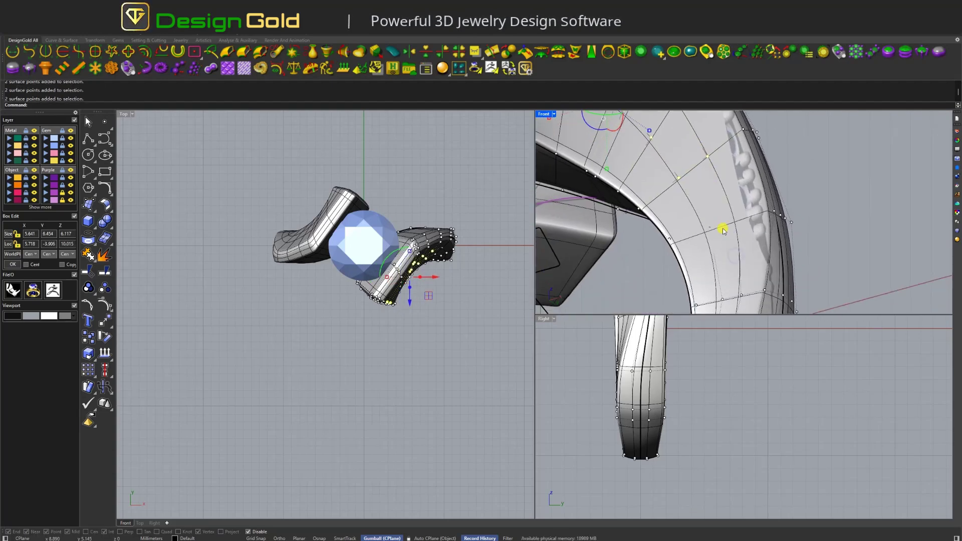
Step: Try to move the selected side-face points along the surface normal with MoveUVN at scale 0.1, and undo the moves
click(958, 178)
key(ctrl+z)
key(ctrl+z)
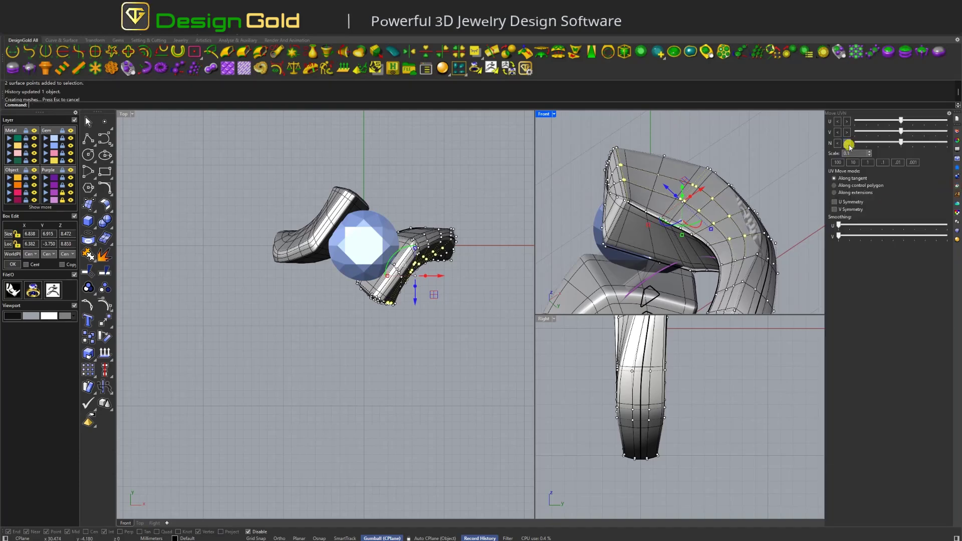
Step: Add the missing point pair to the side-face selection and move all points outward along the normal at scale 0.1
shift+click(651, 186)
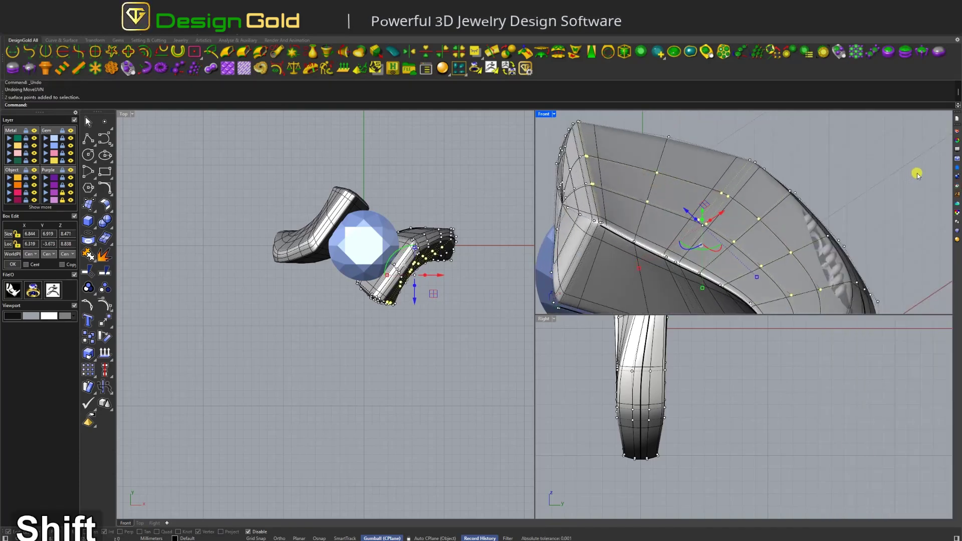
click(957, 188)
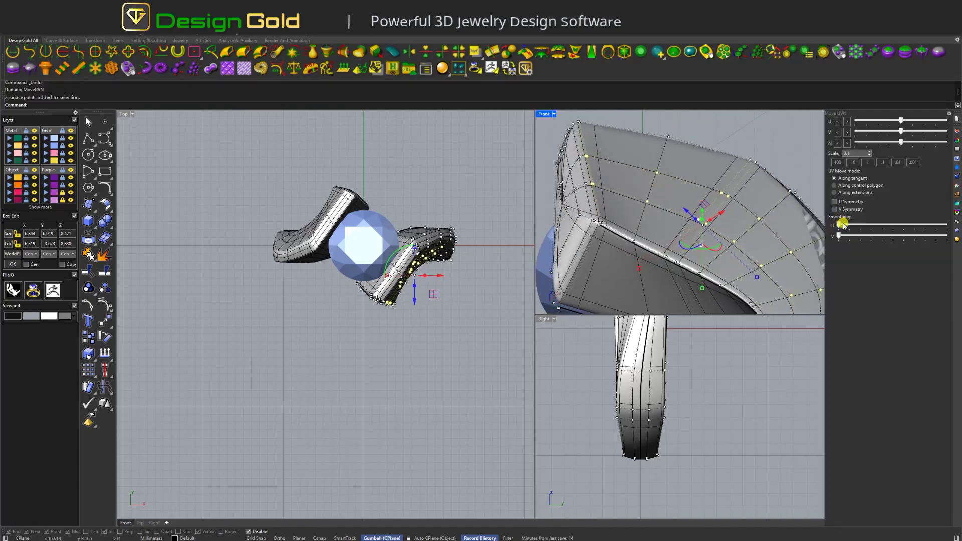
click(848, 144)
click(848, 144)
key(Return)
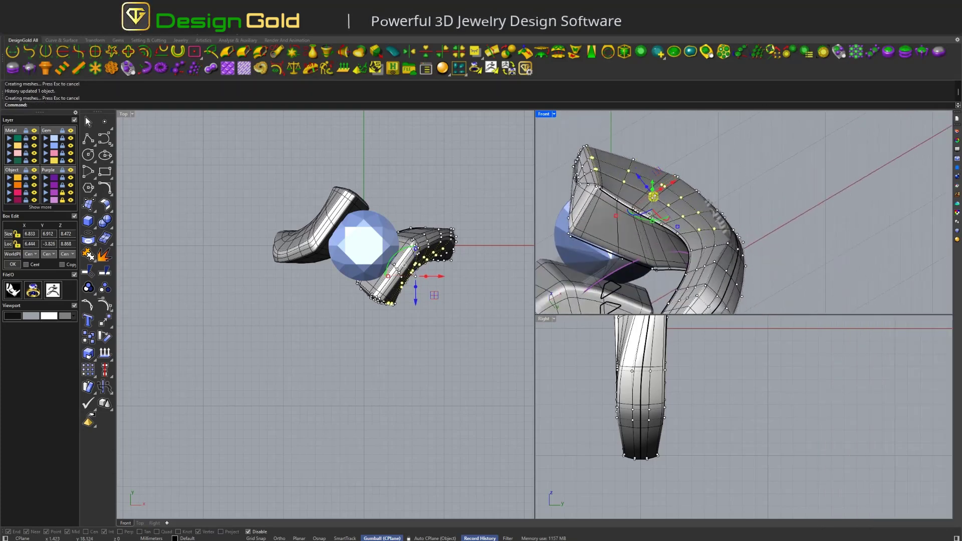
right_drag(654, 197, 445, 213)
key(Escape)
Step: Show the shank surface's control points and widen the point rows at the band's base to about 2.96 mm in Y
scroll(441, 221, down, 2)
right_drag(662, 472, 663, 493)
right_drag(693, 209, 696, 235)
scroll(712, 258, up, 3)
shift+click(727, 266)
scroll(644, 470, up, 2)
click(106, 304)
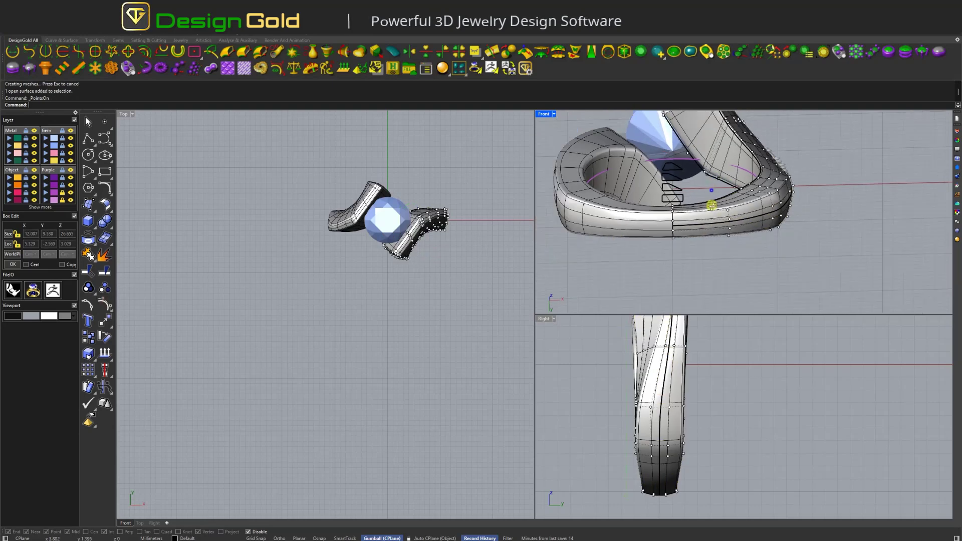
shift+drag(683, 223, 739, 292)
drag(646, 452, 638, 452)
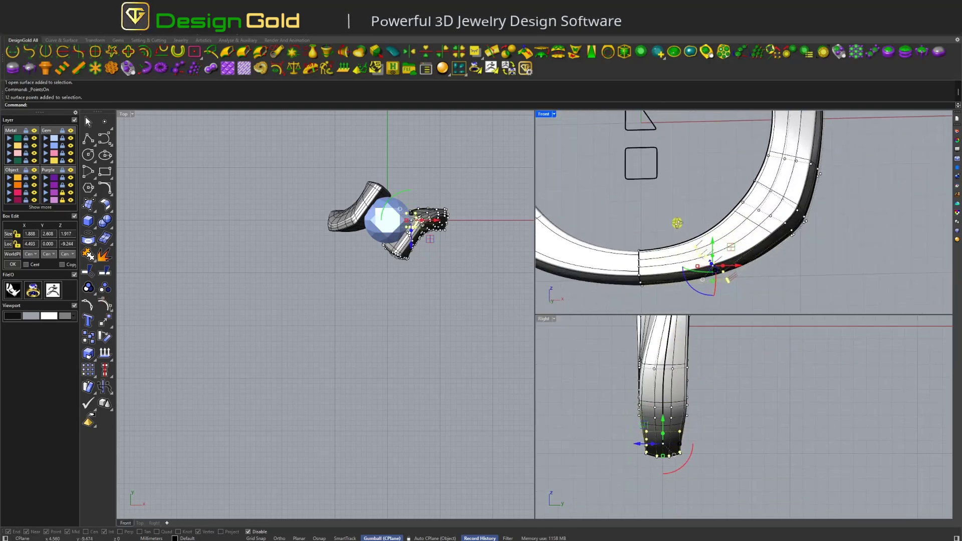
scroll(693, 192, up, 5)
scroll(693, 191, down, 3)
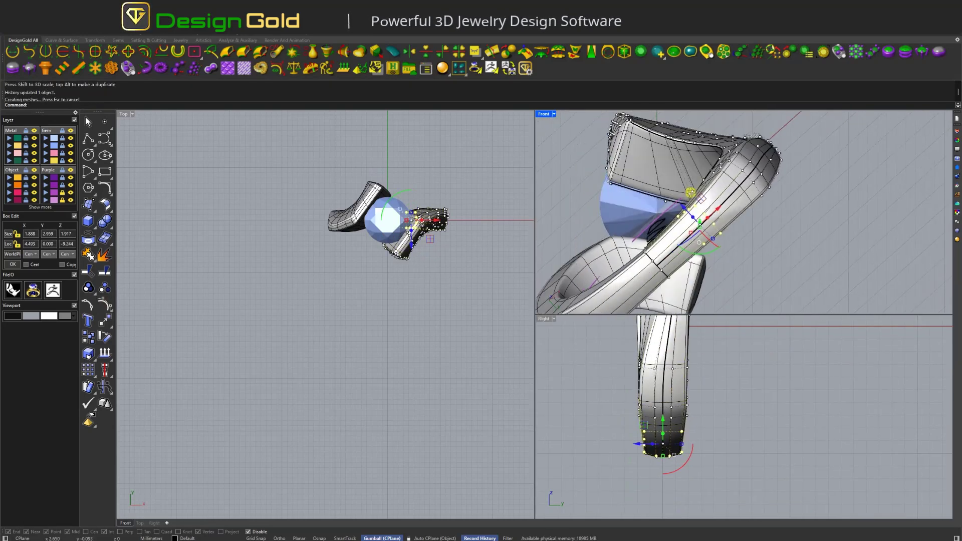
Step: Narrow the next control point rows up the lower shank to about 3.41 mm in Y and hide the control points
right_drag(692, 193, 747, 181)
shift+drag(748, 181, 709, 176)
right_drag(709, 176, 716, 181)
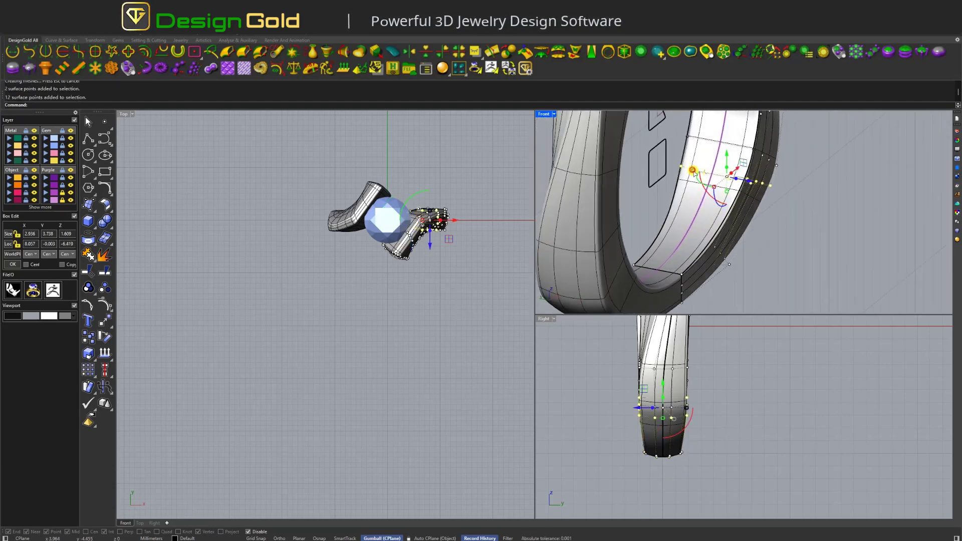
drag(693, 172, 691, 167)
right_drag(692, 167, 733, 302)
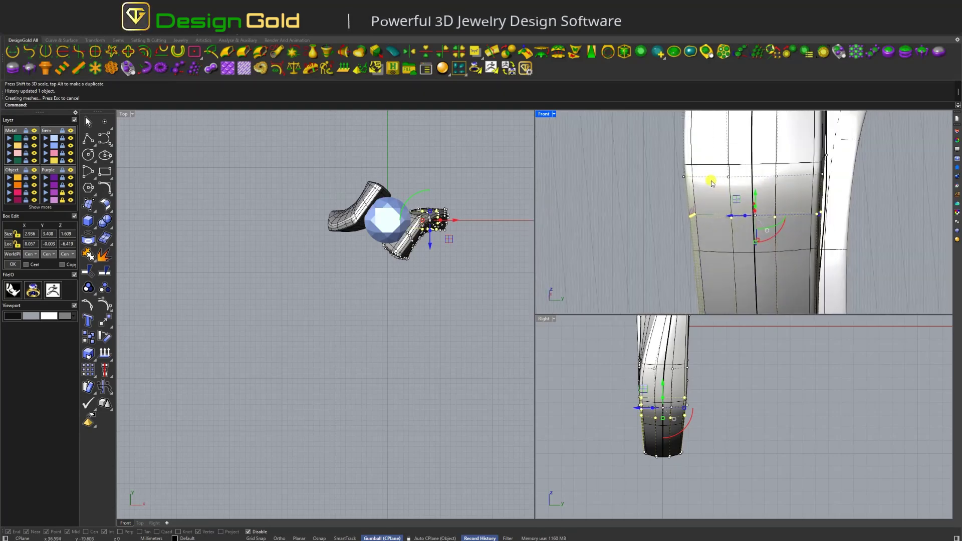
right_drag(711, 181, 766, 194)
key(Escape)
click(736, 201)
scroll(707, 200, up, 3)
shift+right_drag(707, 212, 704, 180)
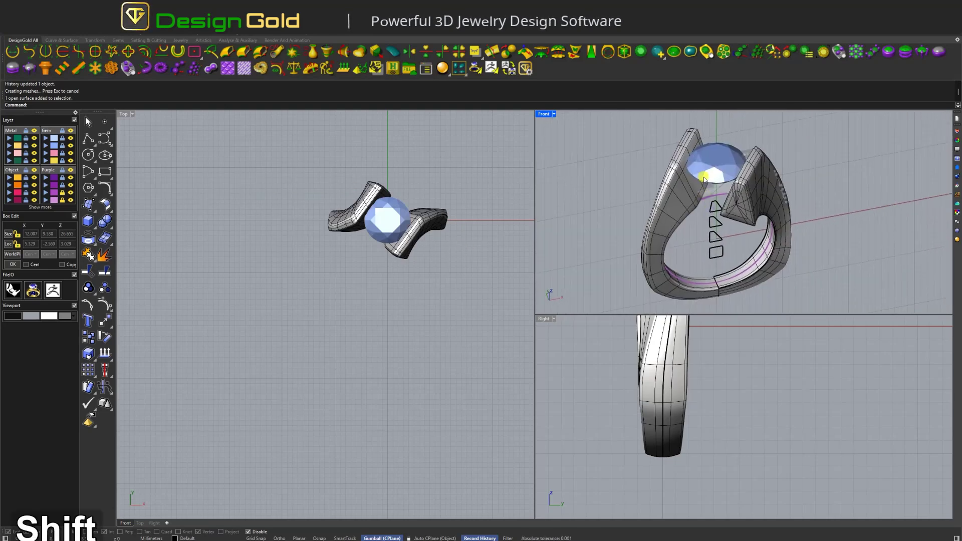
Step: In a wireframe top view, place a straight four-point degree-3 curve diagonally under the gem and make a 180-degree rotated copy
scroll(387, 220, up, 3)
middle_click(412, 211)
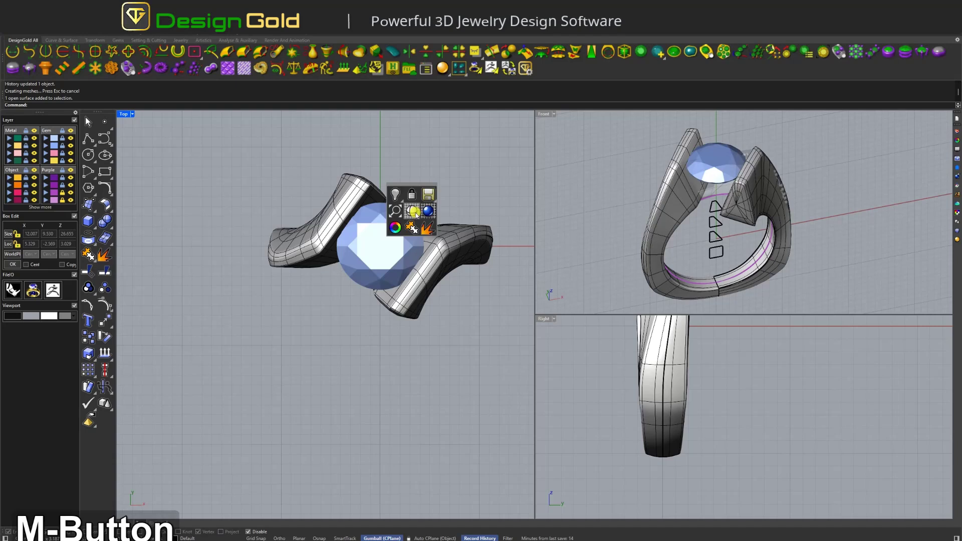
click(415, 217)
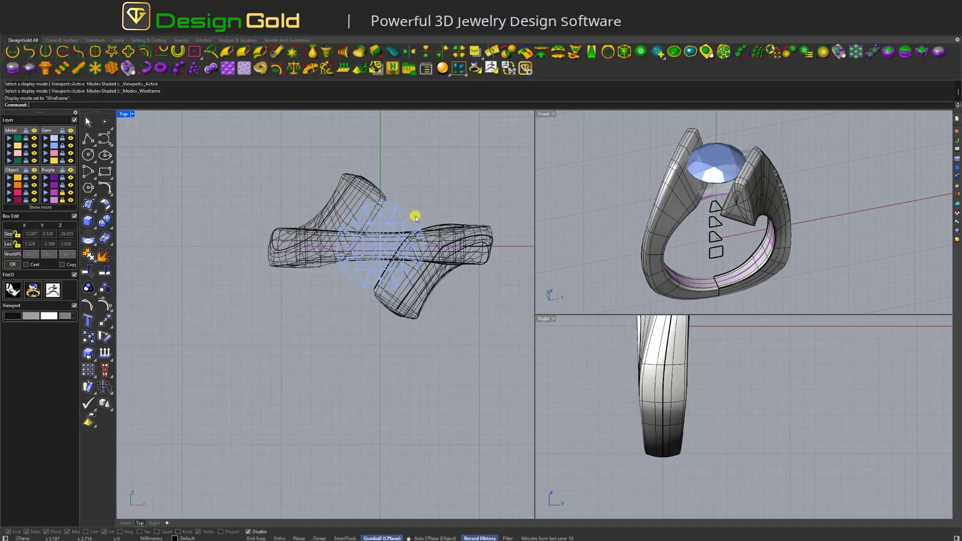
click(77, 50)
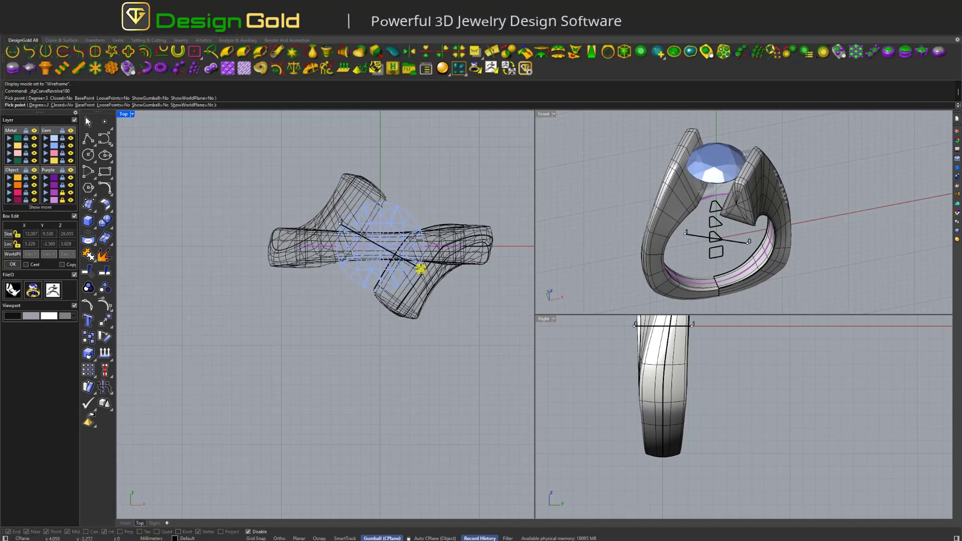
scroll(391, 253, up, 3)
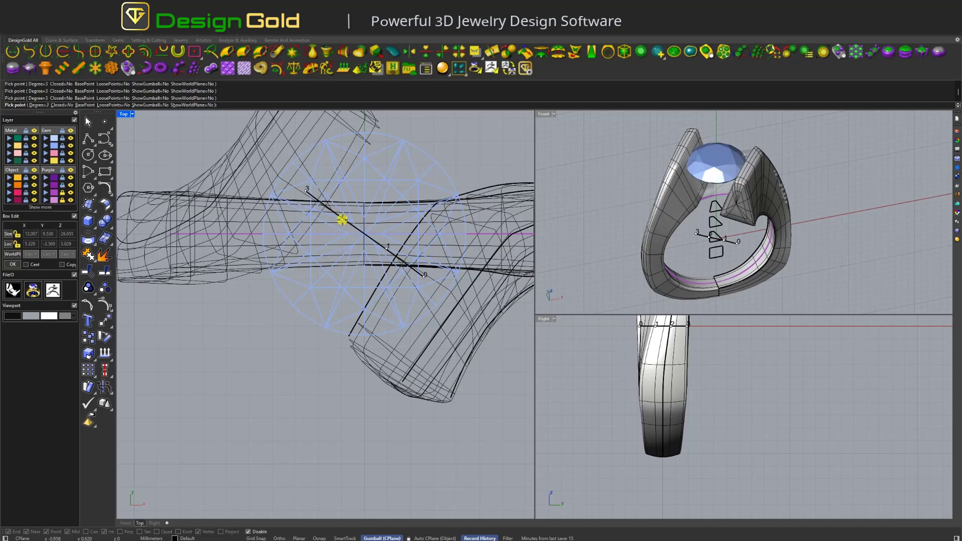
click(308, 193)
key(Return)
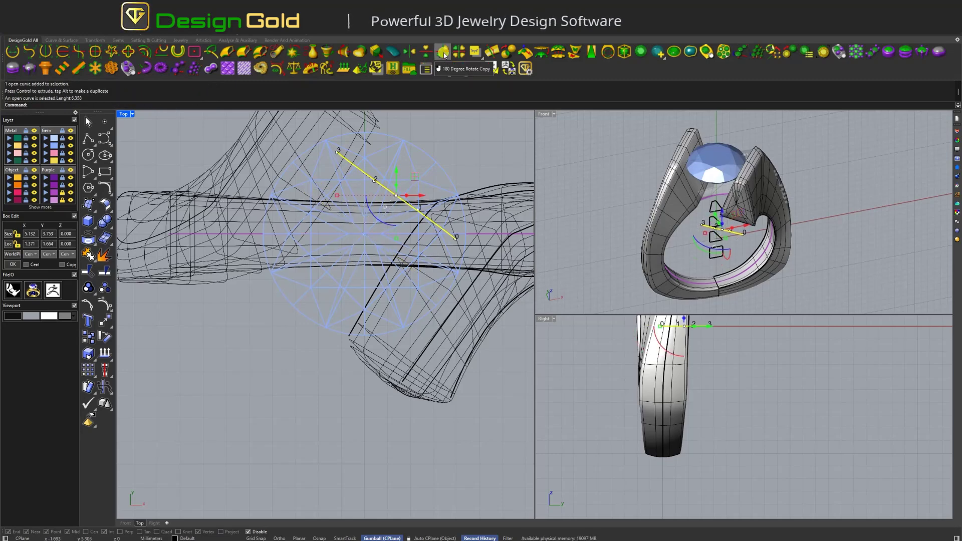
shift+click(339, 278)
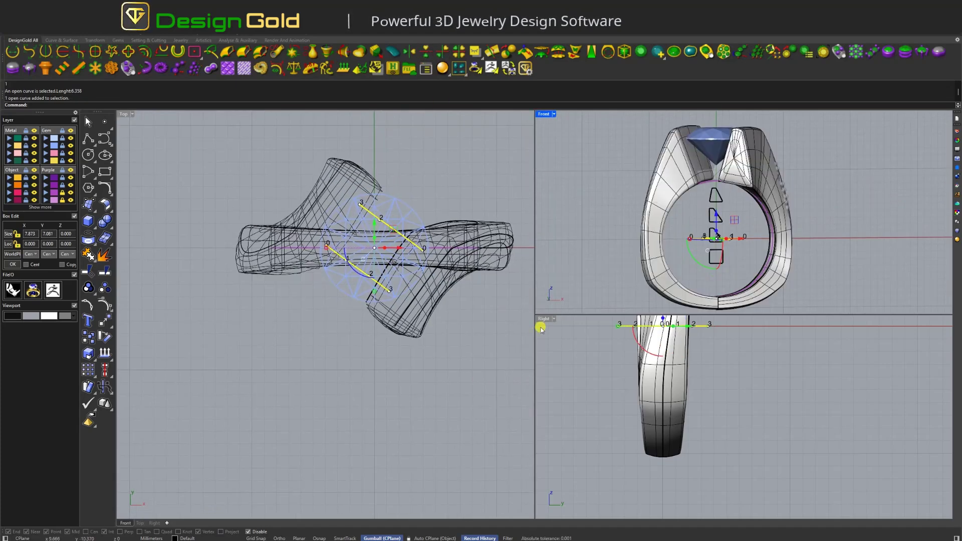
Step: In the front view, move both diagonal curves up to the top of the finger hole, at about Z 8.49
click(388, 300)
key(space)
scroll(393, 299, up, 5)
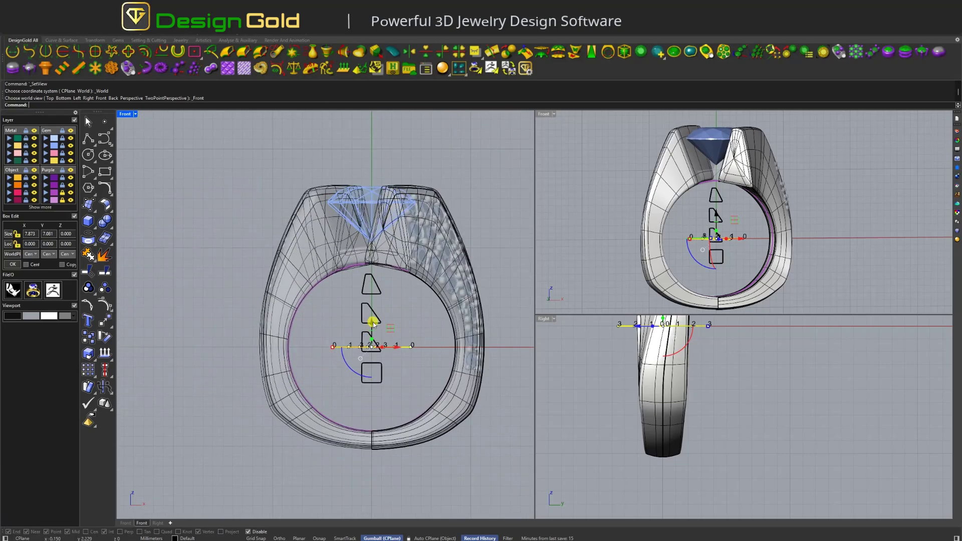
drag(370, 346, 383, 225)
scroll(376, 261, up, 4)
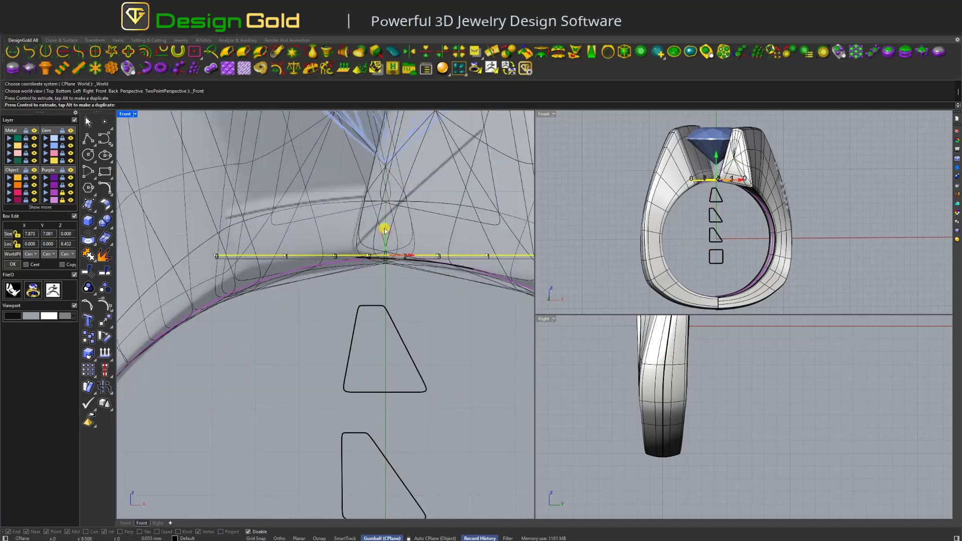
scroll(290, 316, down, 3)
Step: Show both curves' control points and lower the two outer end points onto the finger hole's arc
shift+click(275, 264)
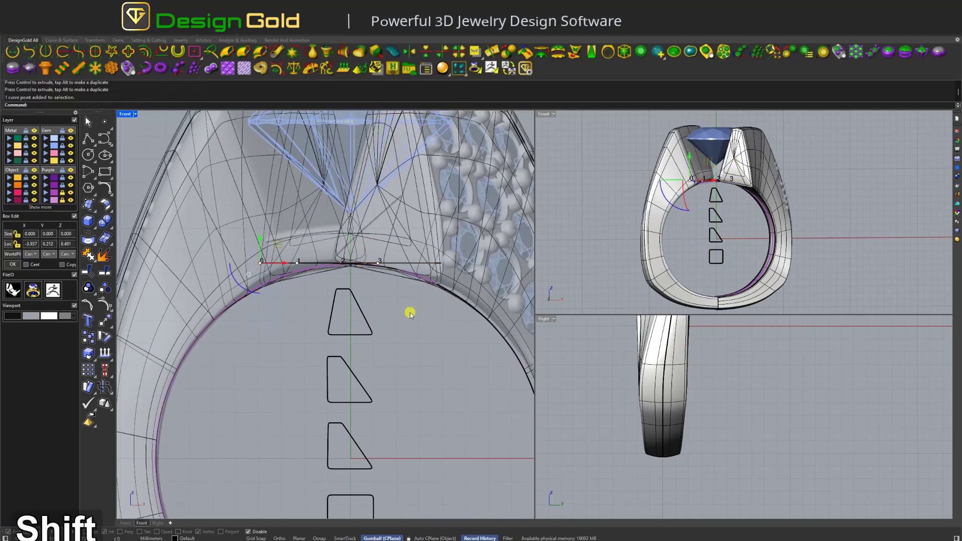
key(Escape)
click(396, 264)
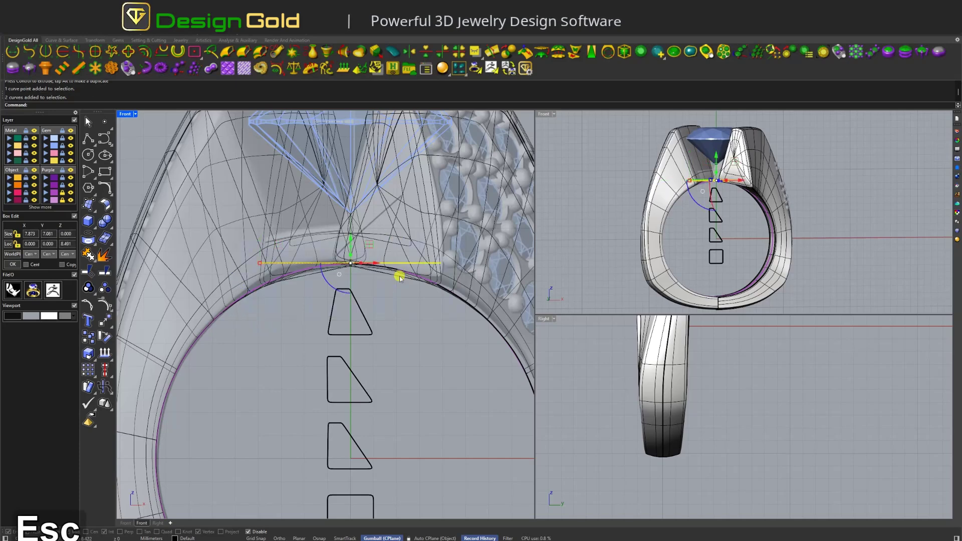
click(101, 306)
shift+click(351, 263)
scroll(354, 256, up, 2)
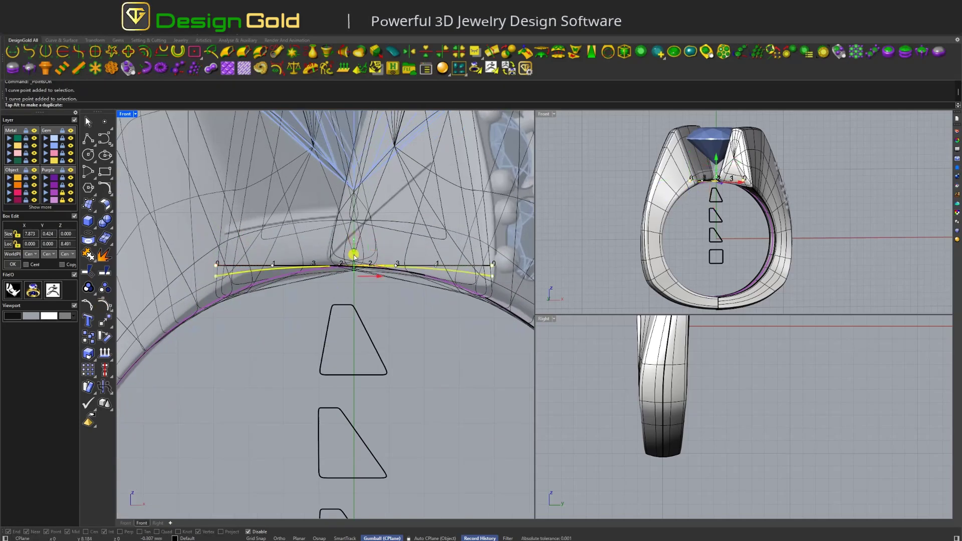
drag(353, 273, 261, 303)
Step: Lower the curves' inner end points and raise the adjacent middle points to about Z 8.57 to follow the finger arc
shift+click(397, 265)
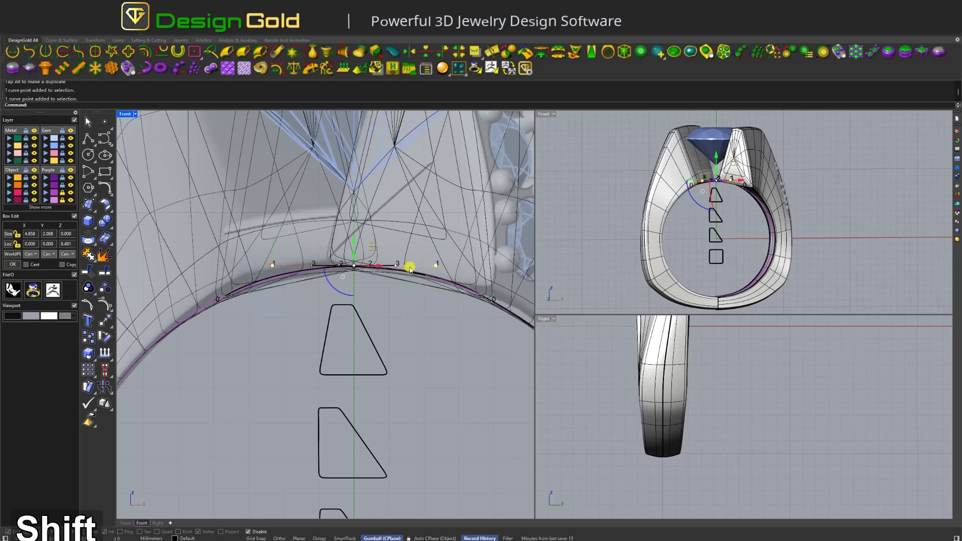
scroll(408, 266, up, 2)
shift+click(224, 264)
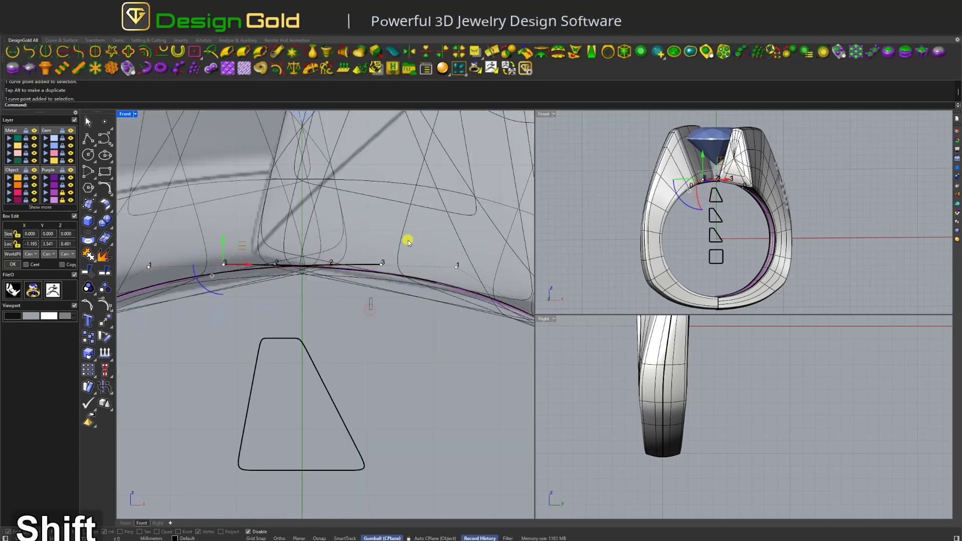
drag(253, 318, 322, 266)
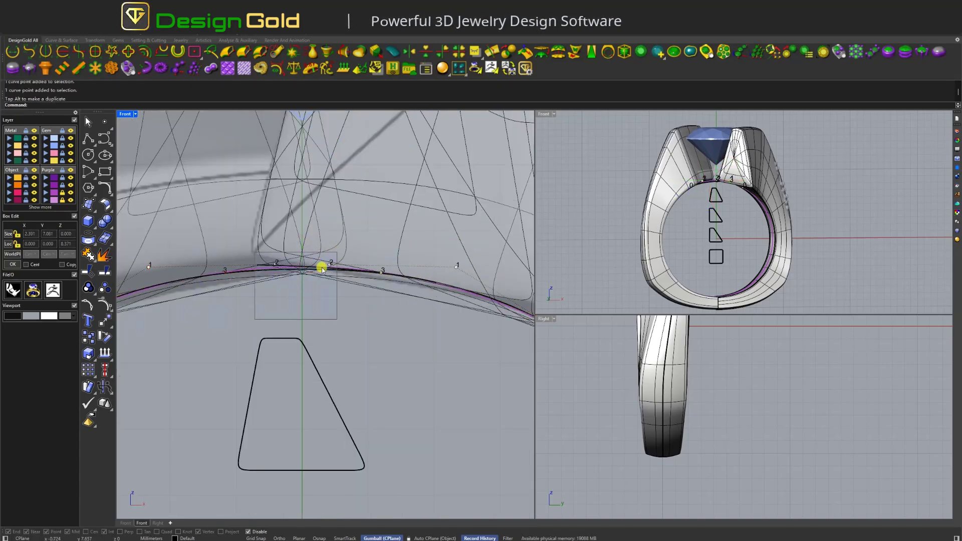
scroll(298, 239, up, 2)
scroll(296, 228, down, 3)
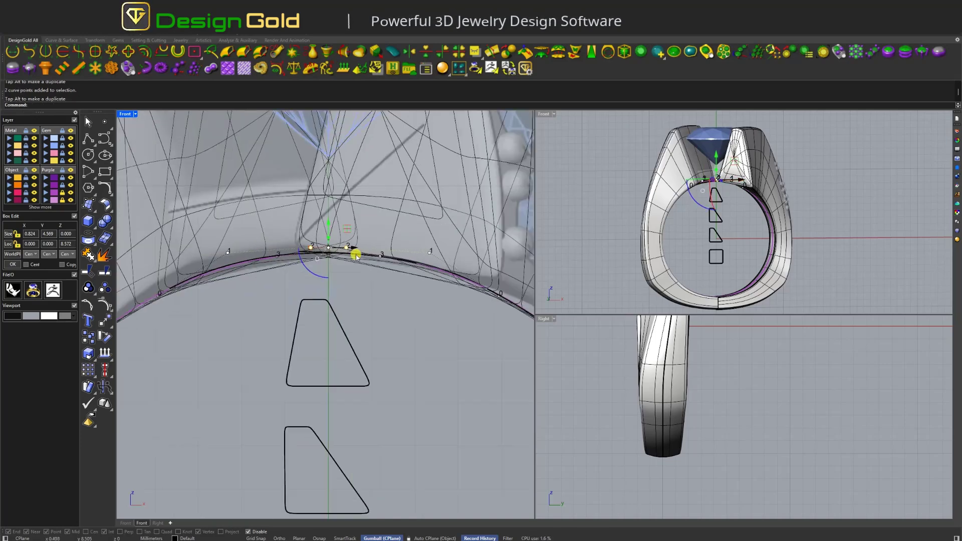
key(Escape)
Step: Make a flattened copy of the rounded square profile below it and set the copy's Z size to 0.8
scroll(718, 190, up, 3)
click(702, 164)
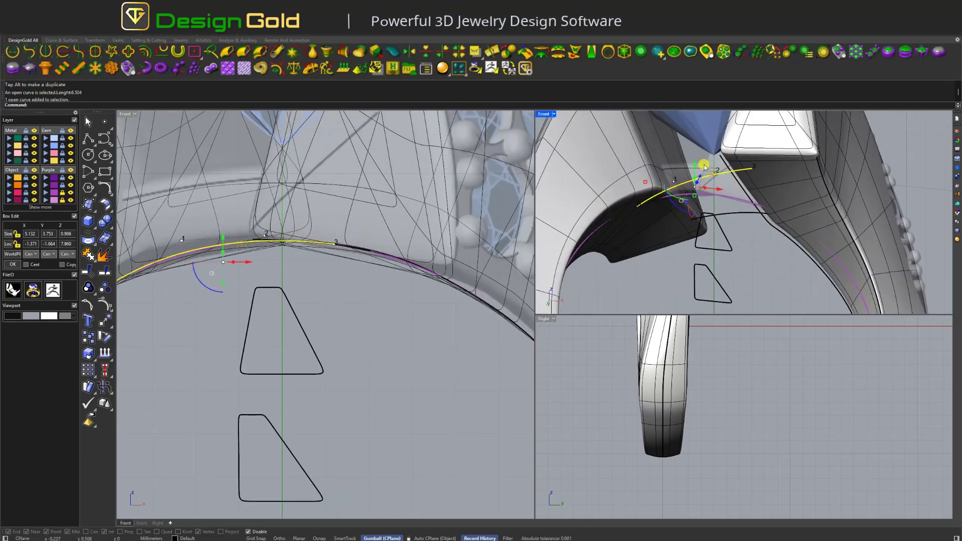
scroll(703, 163, down, 3)
click(333, 370)
scroll(336, 401, down, 3)
right_drag(339, 434, 335, 379)
click(335, 379)
alt+drag(335, 380, 326, 445)
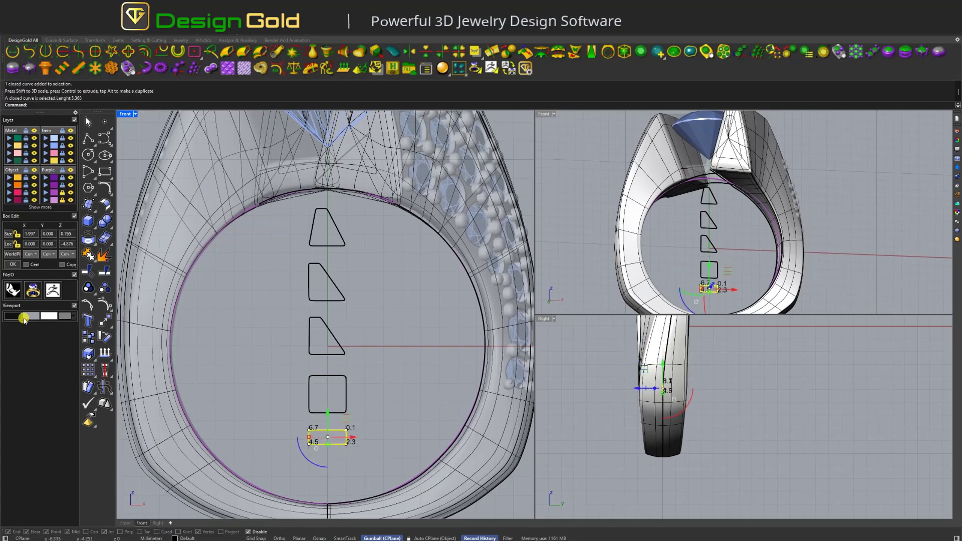
click(66, 234)
text(0)
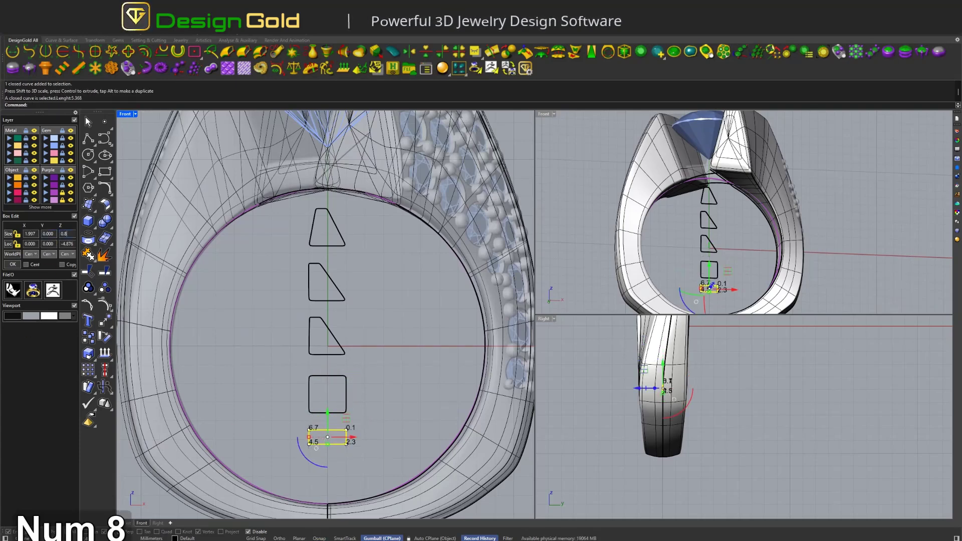
text(.8)
key(Return)
Step: Flip the direction of one of the two arched rail curves so that both run the same way
right_drag(694, 215, 721, 216)
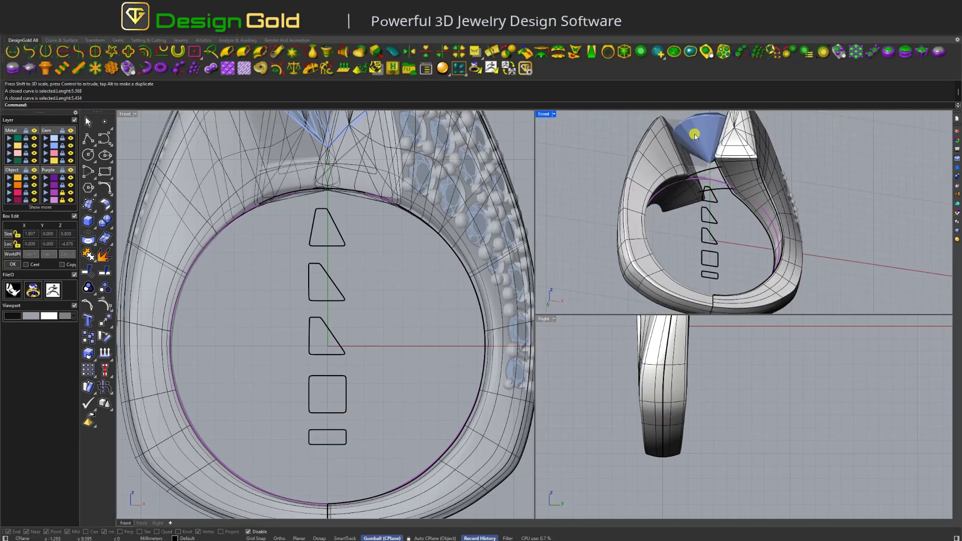
scroll(721, 216, up, 3)
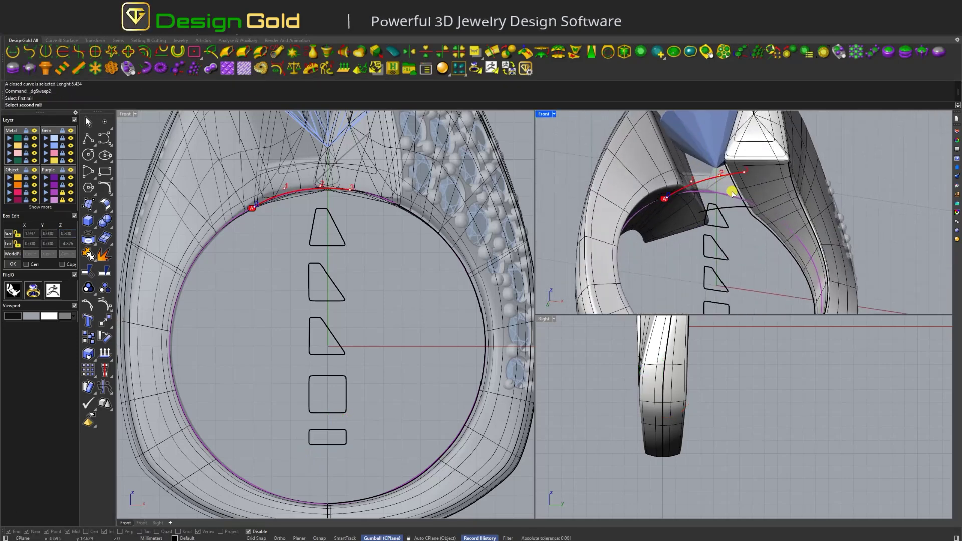
shift+click(731, 208)
shift+click(701, 183)
shift+click(712, 180)
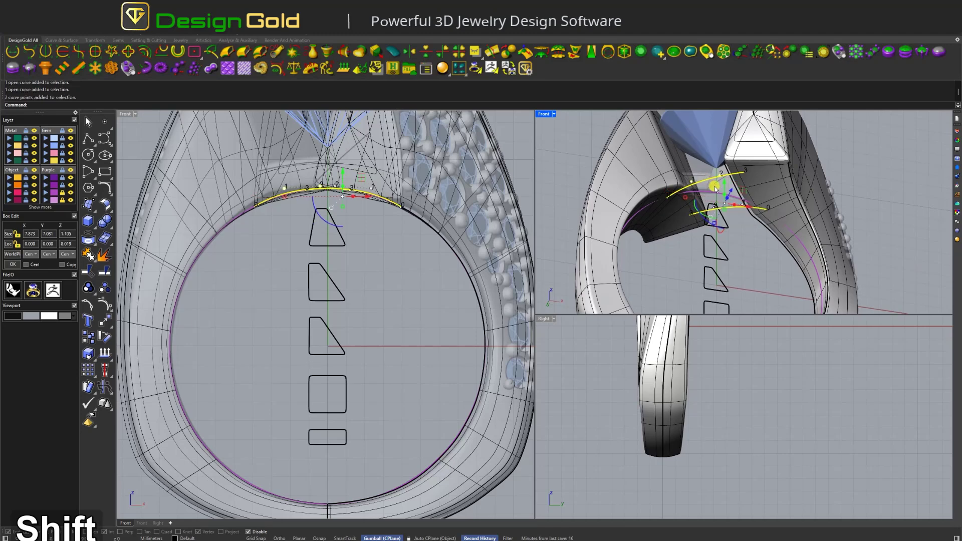
scroll(757, 165, up, 2)
click(739, 215)
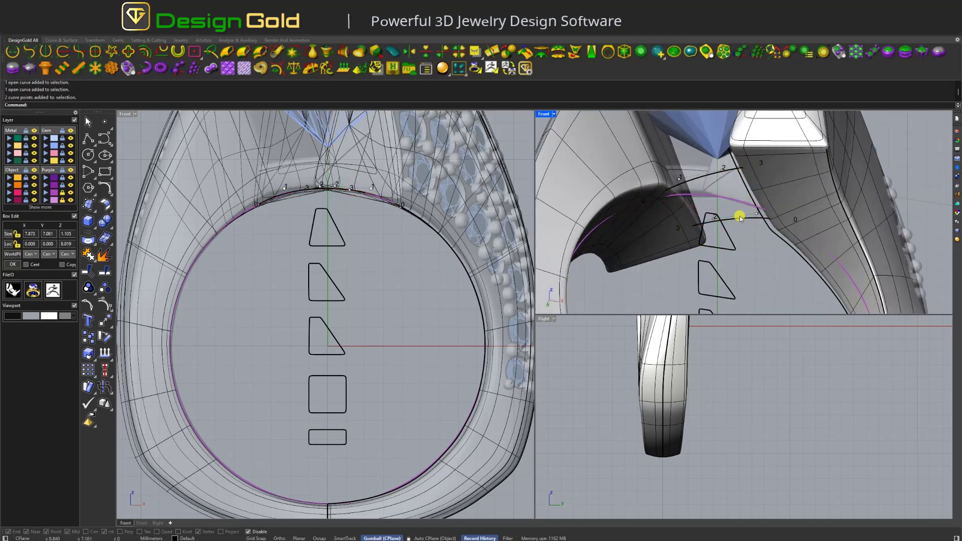
shift+click(739, 215)
shift+click(726, 170)
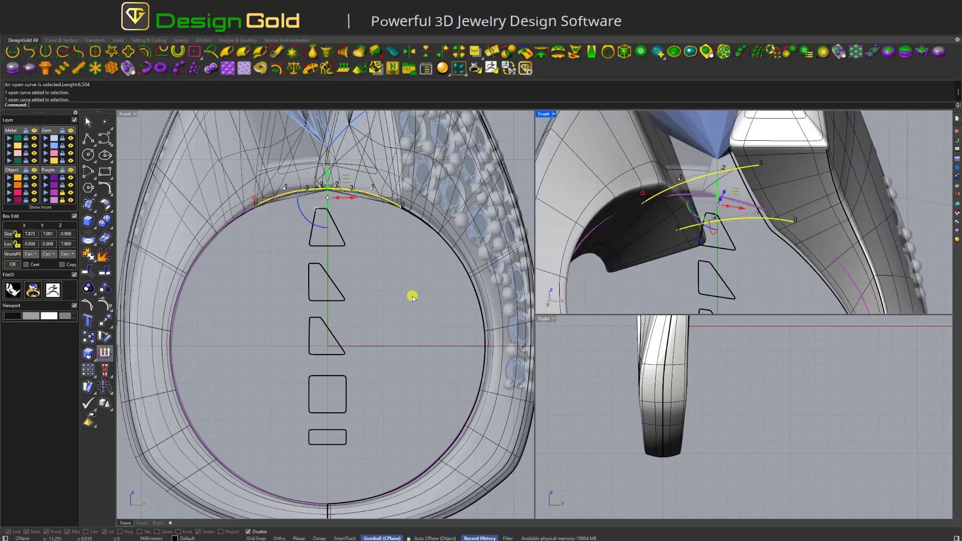
key(Escape)
Step: Sweep the flat rounded rectangle along the two arched rails with Sweep2, using the location that places the section above the rails
scroll(705, 198, down, 5)
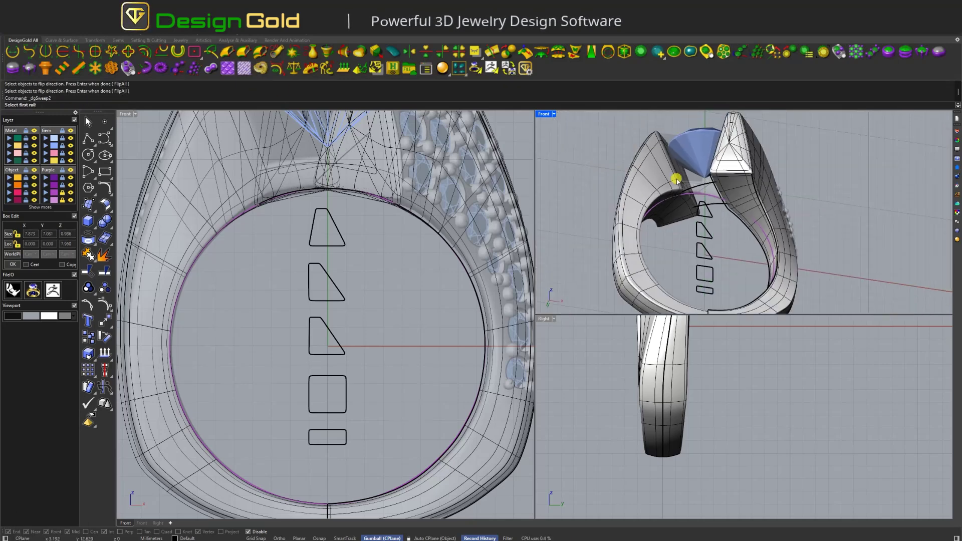
scroll(716, 181, up, 3)
click(723, 220)
scroll(722, 216, down, 5)
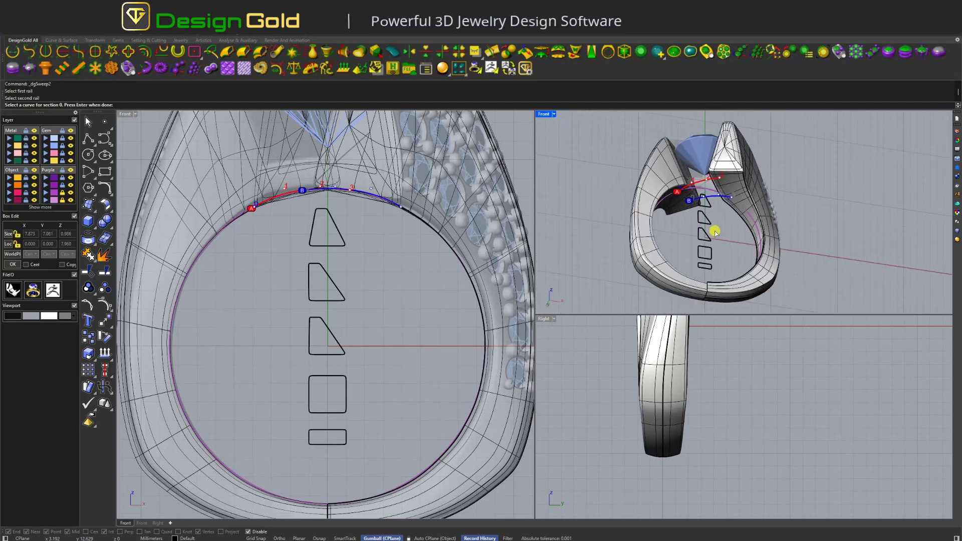
scroll(712, 274, up, 2)
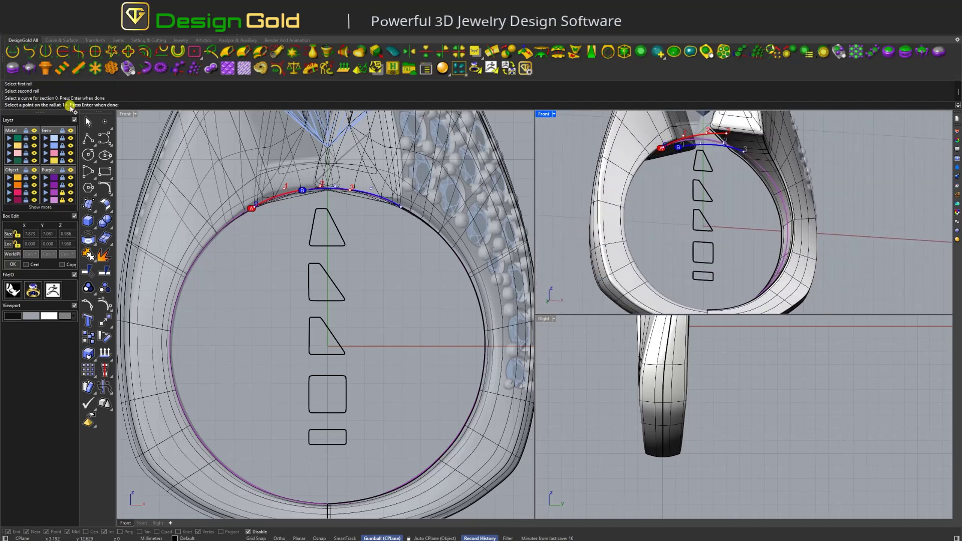
key(Return)
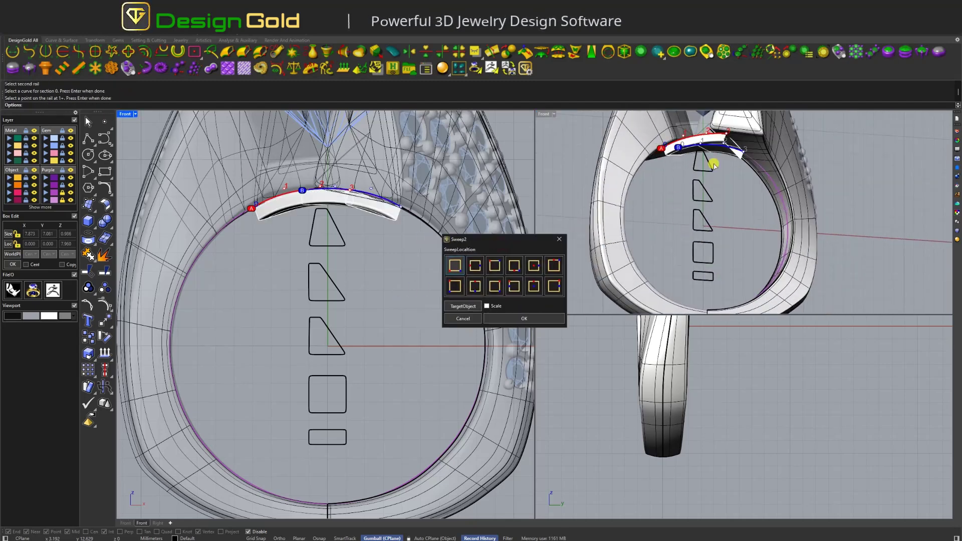
click(489, 269)
scroll(707, 161, up, 4)
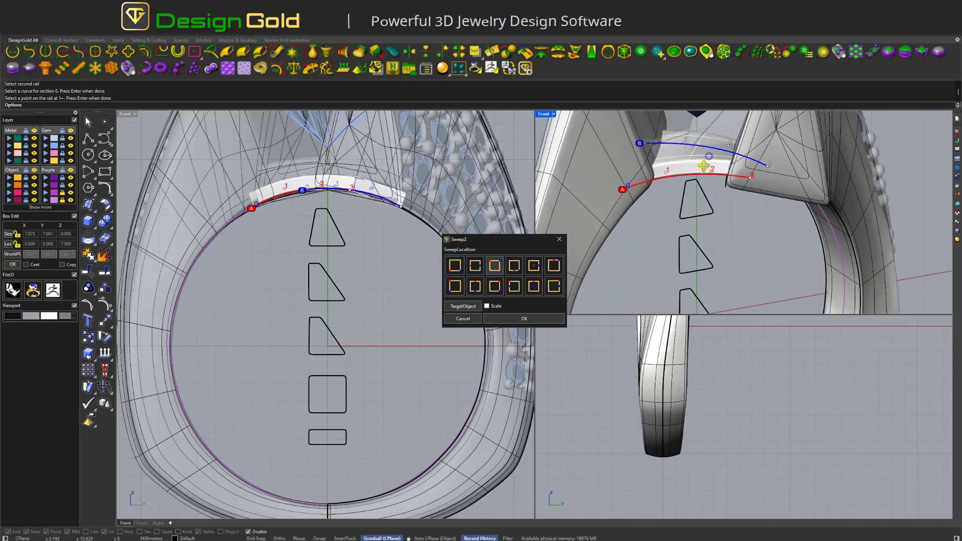
click(521, 320)
Step: Cap the open ends of the swept bridge under the gem with Cap PolySurface
mouse_move(652, 200)
right_down()
mouse_move(629, 146)
mouse_move(679, 230)
mouse_move(654, 190)
right_up()
click(315, 184)
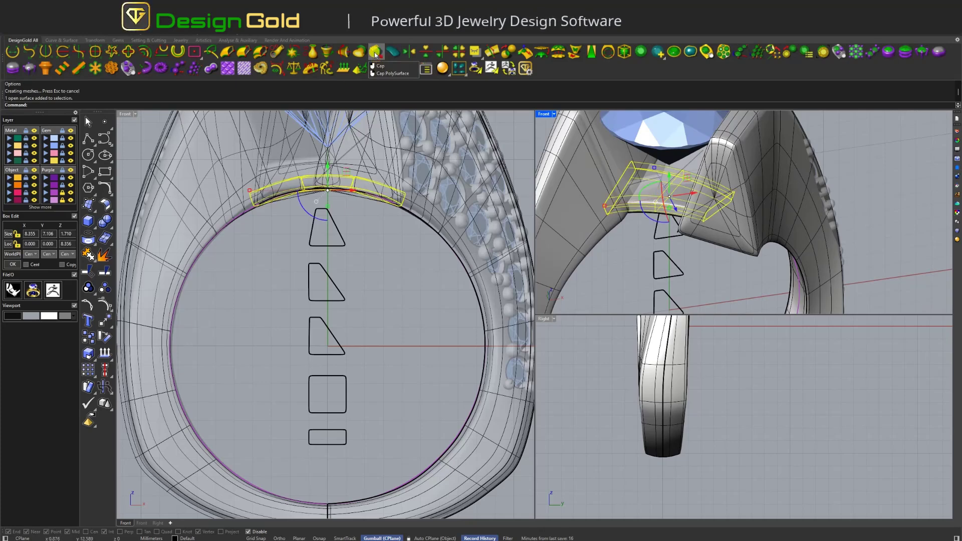
key(Return)
scroll(661, 211, down, 5)
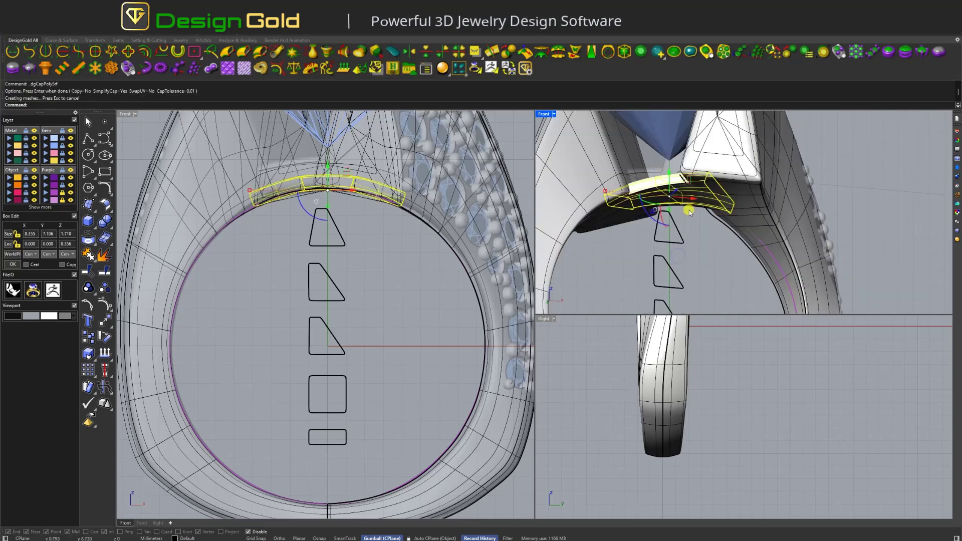
key(Escape)
right_drag(634, 221, 661, 205)
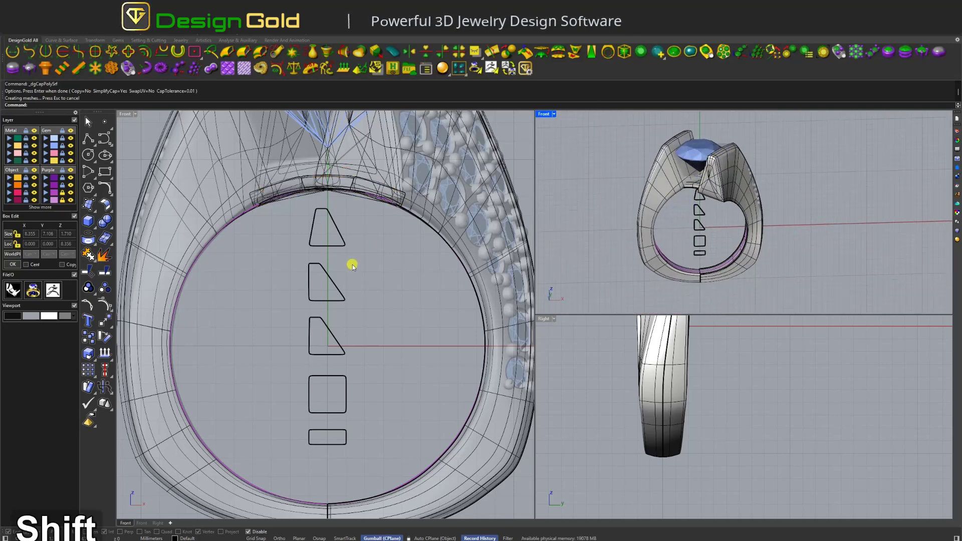
Step: Switch the large front view to Shaded display and assign both shank halves and the bridge to the first green metal layer
scroll(359, 264, down, 5)
middle_click(499, 241)
scroll(721, 215, up, 3)
shift+click(722, 215)
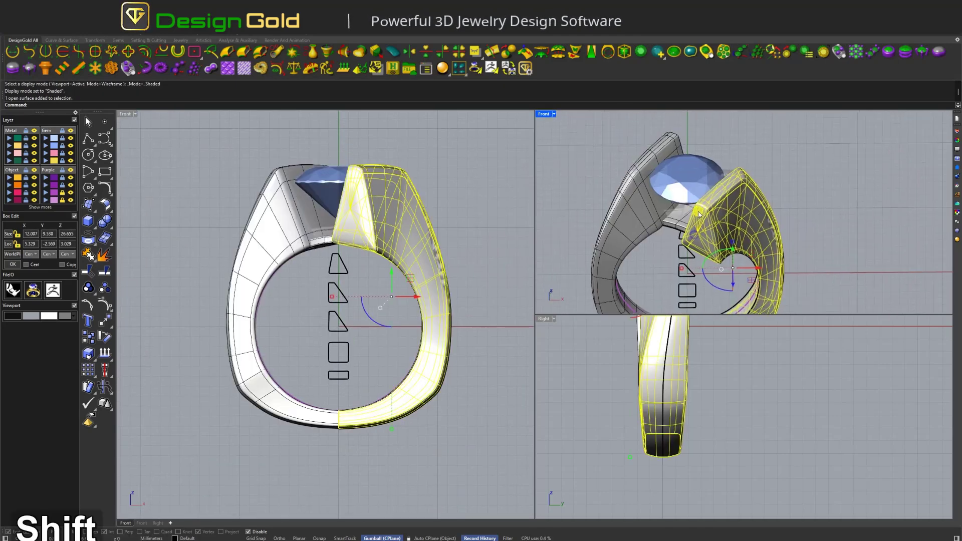
shift+click(702, 201)
shift+click(637, 232)
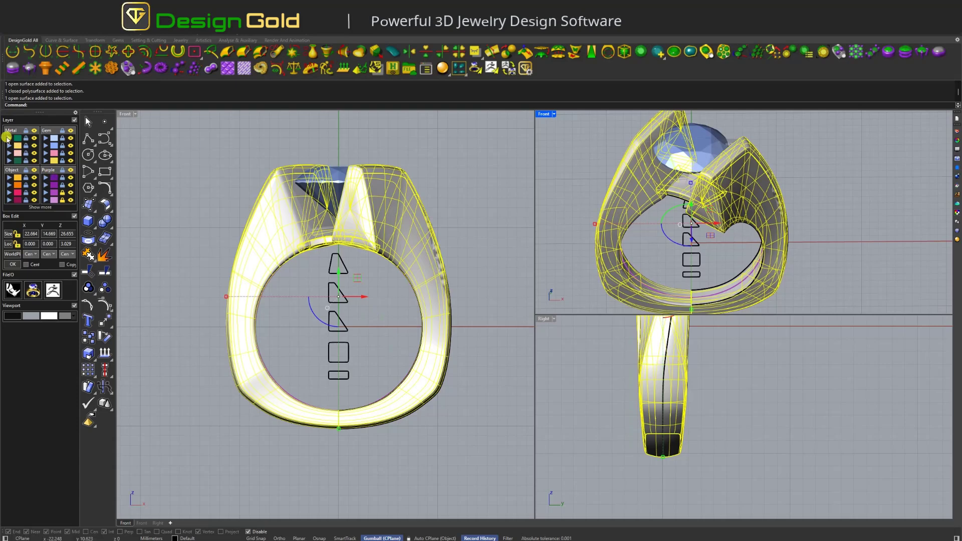
click(9, 138)
key(Escape)
right_drag(541, 168, 712, 211)
right_drag(617, 221, 707, 216)
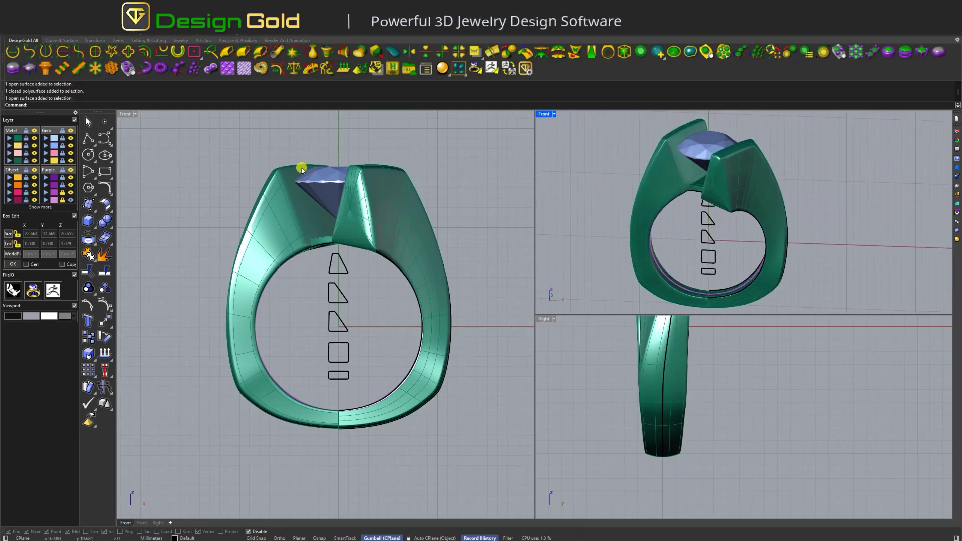
Step: Select all curves with SelCrv and hide them so only the ring and gem are displayed
text(c)
key(space)
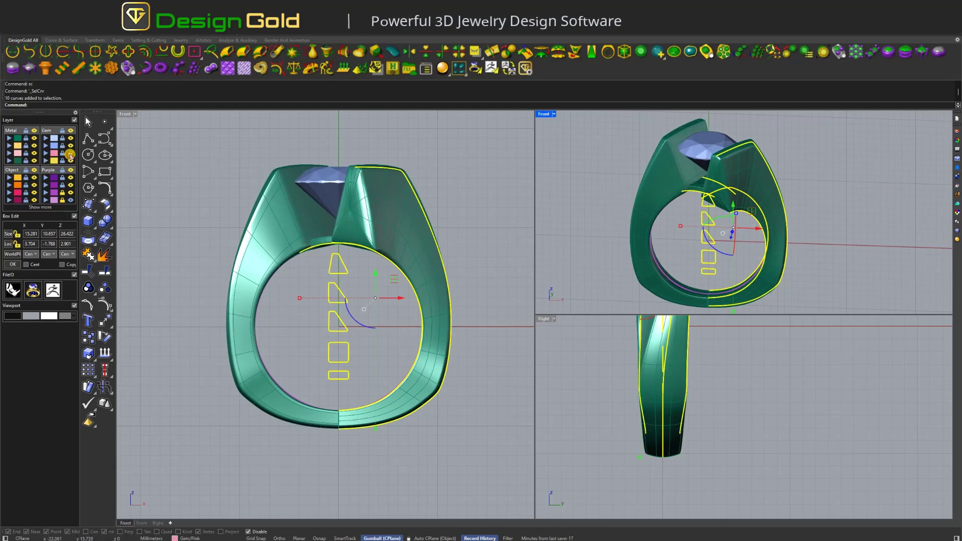
click(70, 157)
right_drag(695, 187, 708, 253)
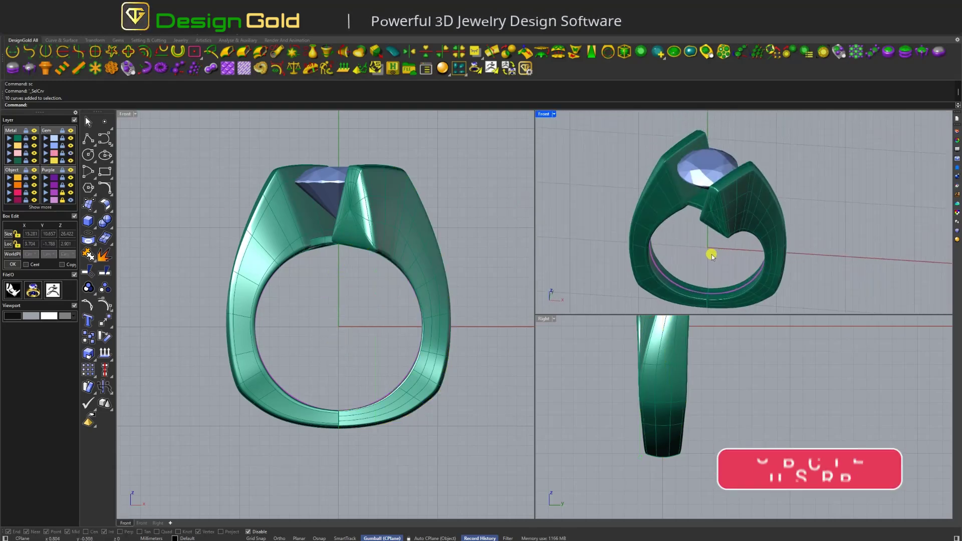
right_drag(591, 351, 598, 372)
scroll(346, 248, up, 5)
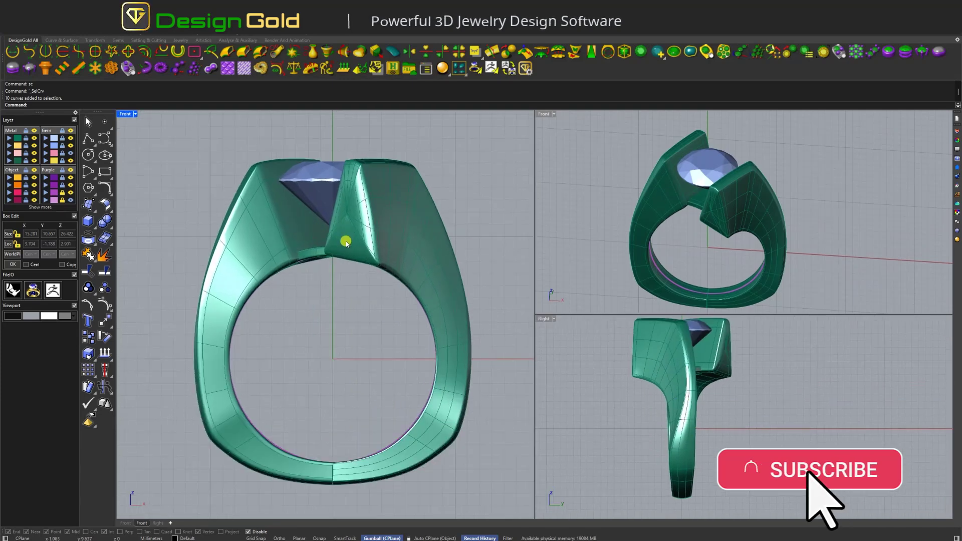
ctrl+right_drag(347, 253, 363, 266)
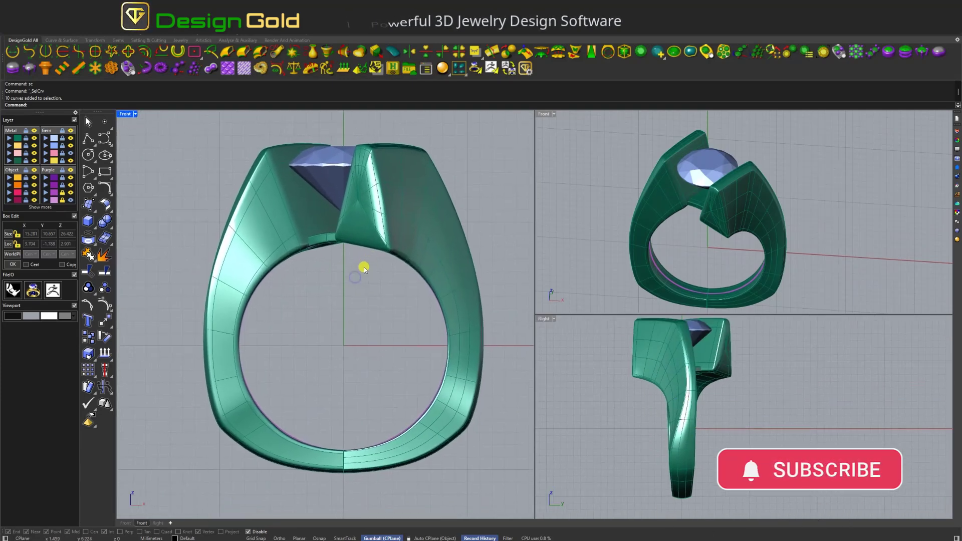